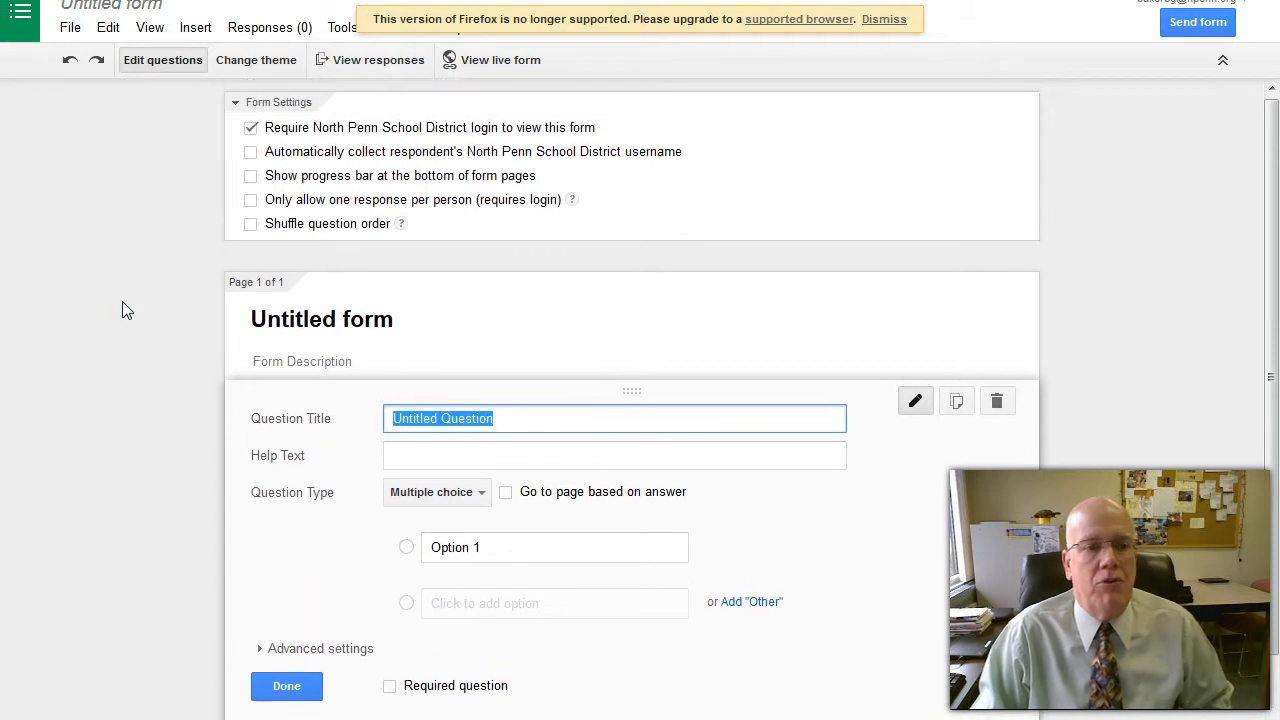
Title the form "What is your Edmodo Group?" and enable automatic collection of respondents' North Penn School District usernames.
{"action": "left_click", "coordinate": [413, 322]}
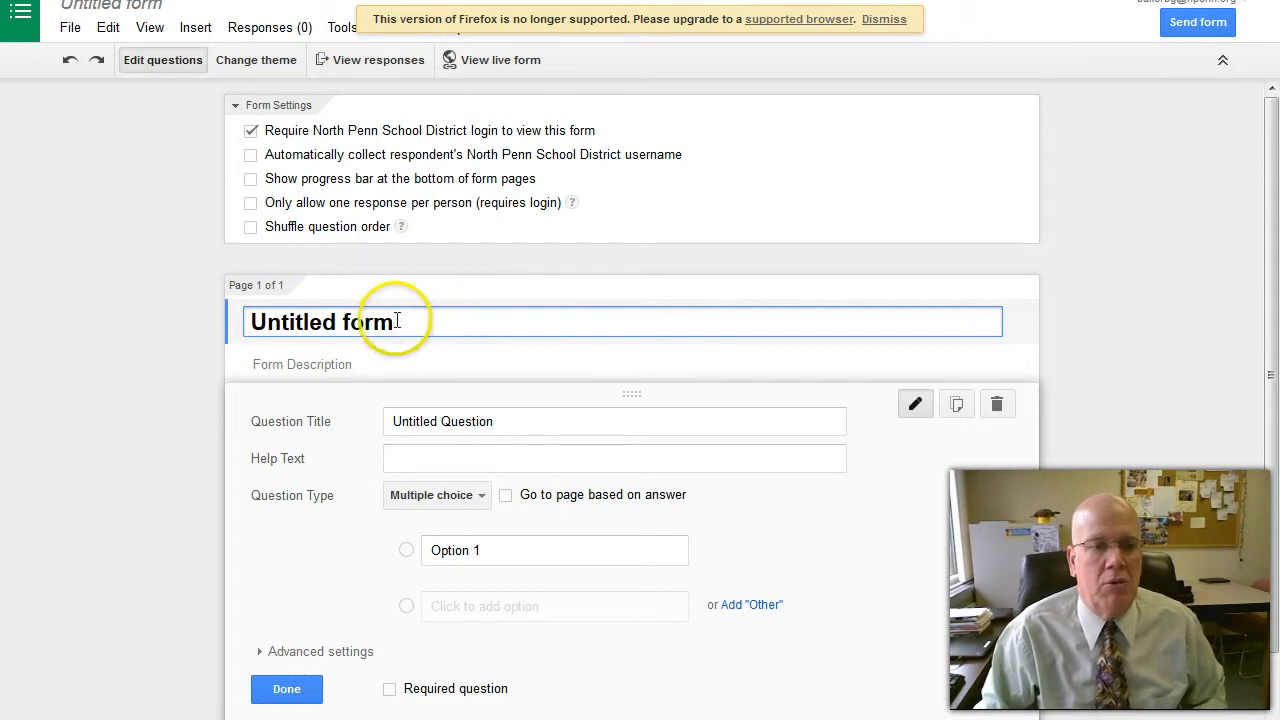
{"action": "left_click", "coordinate": [366, 281]}
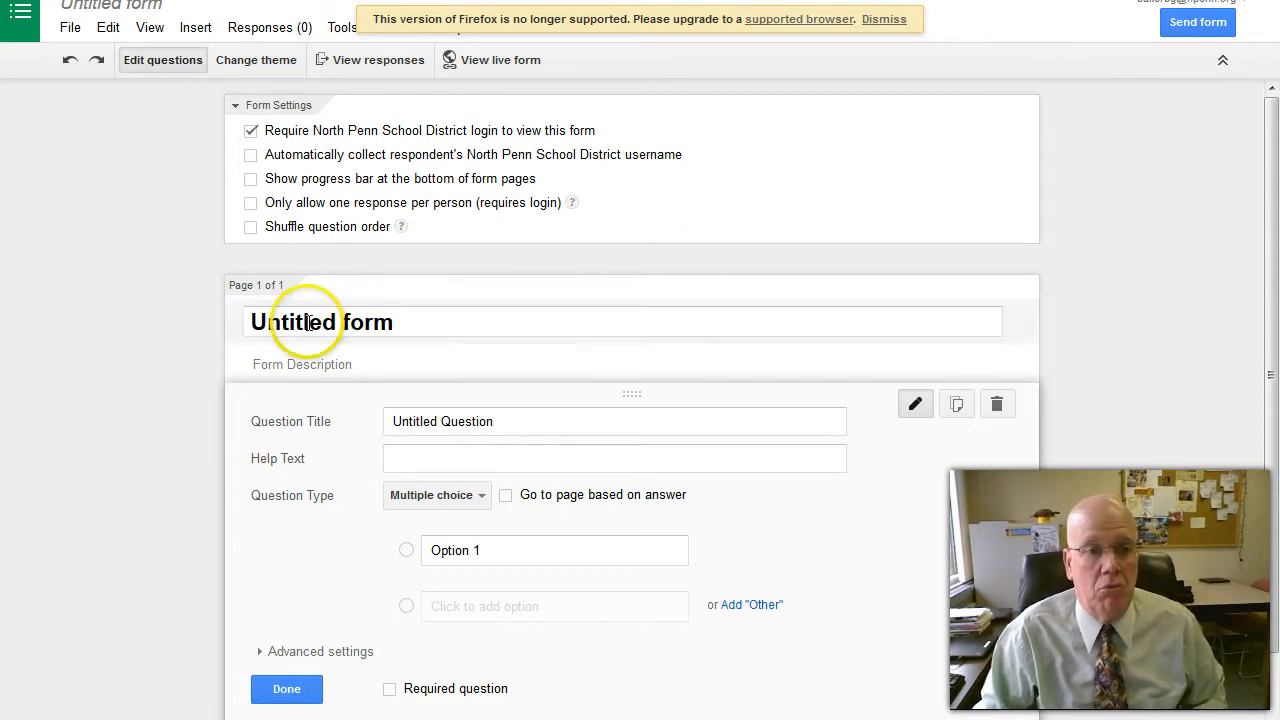
{"action": "left_click", "coordinate": [408, 322]}
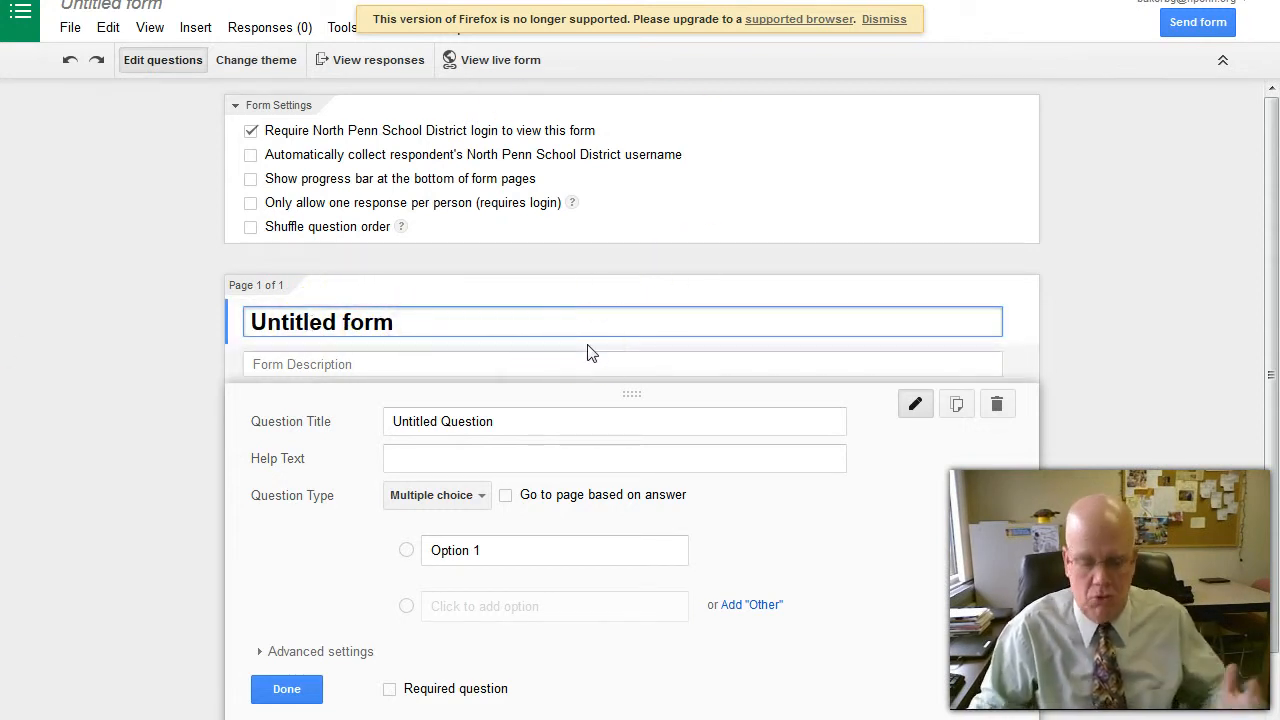
{"action": "key", "text": "BackSpace"}
{"action": "key", "text": "BackSpace"}
{"action": "key", "text": "BackSpace"}
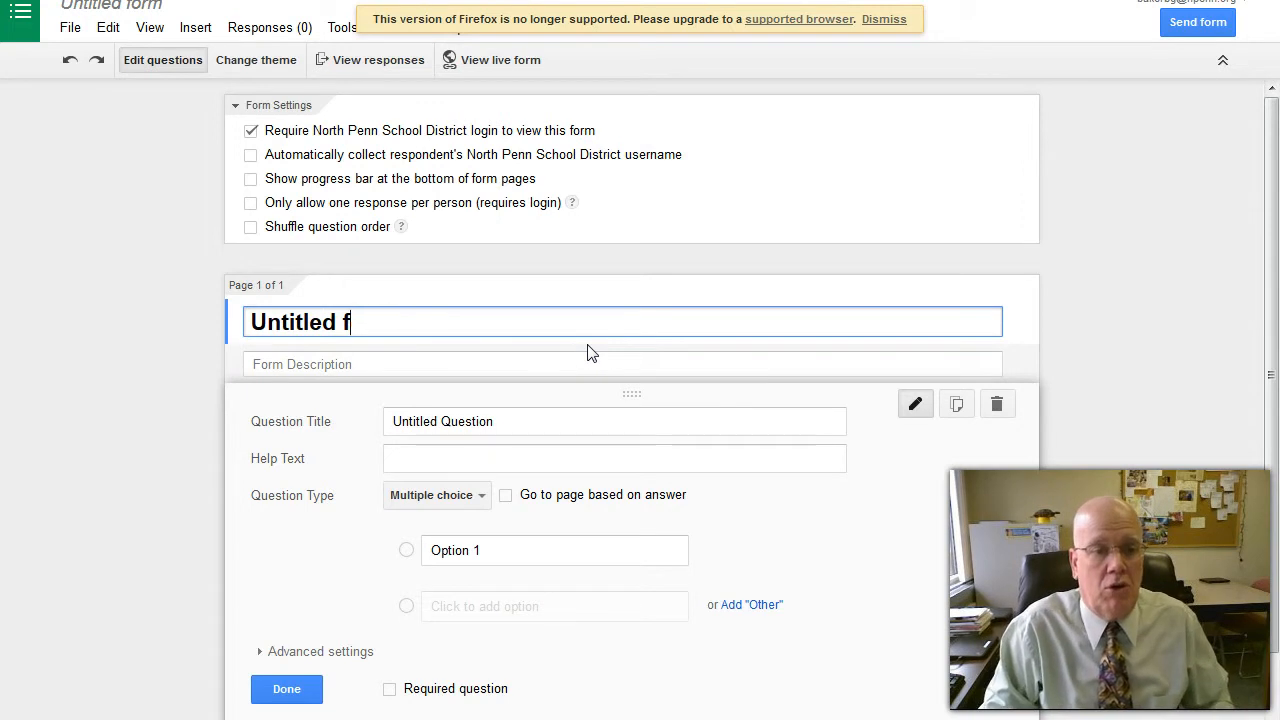
{"action": "key", "text": "BackSpace"}
{"action": "key", "text": "BackSpace"}
{"action": "key", "text": "BackSpace"}
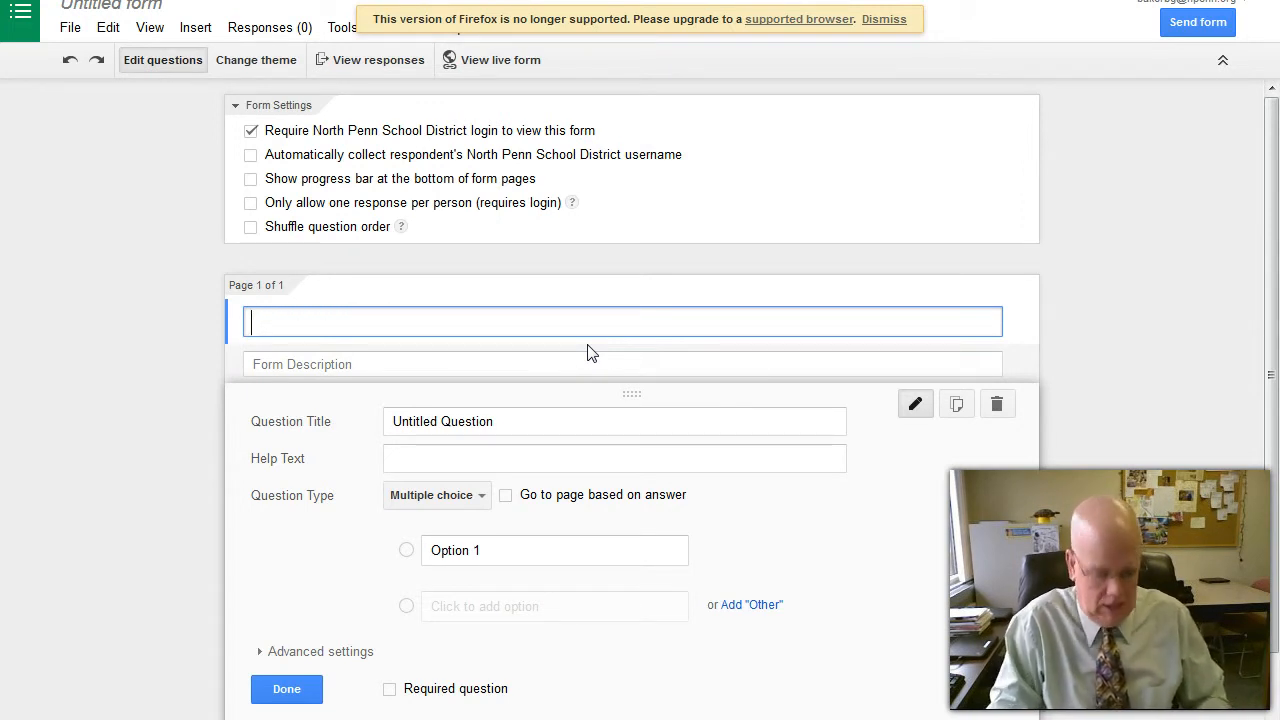
{"action": "type", "text": "What is your"}
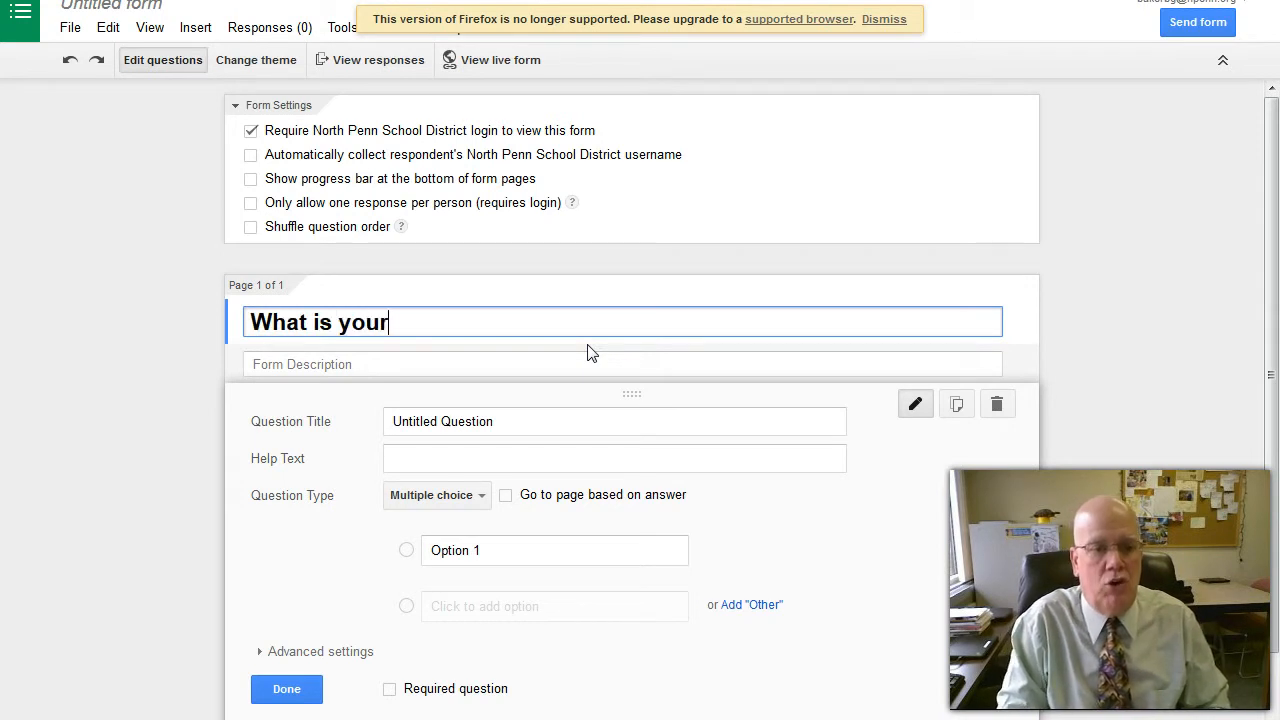
{"action": "type", "text": " Edmodo"}
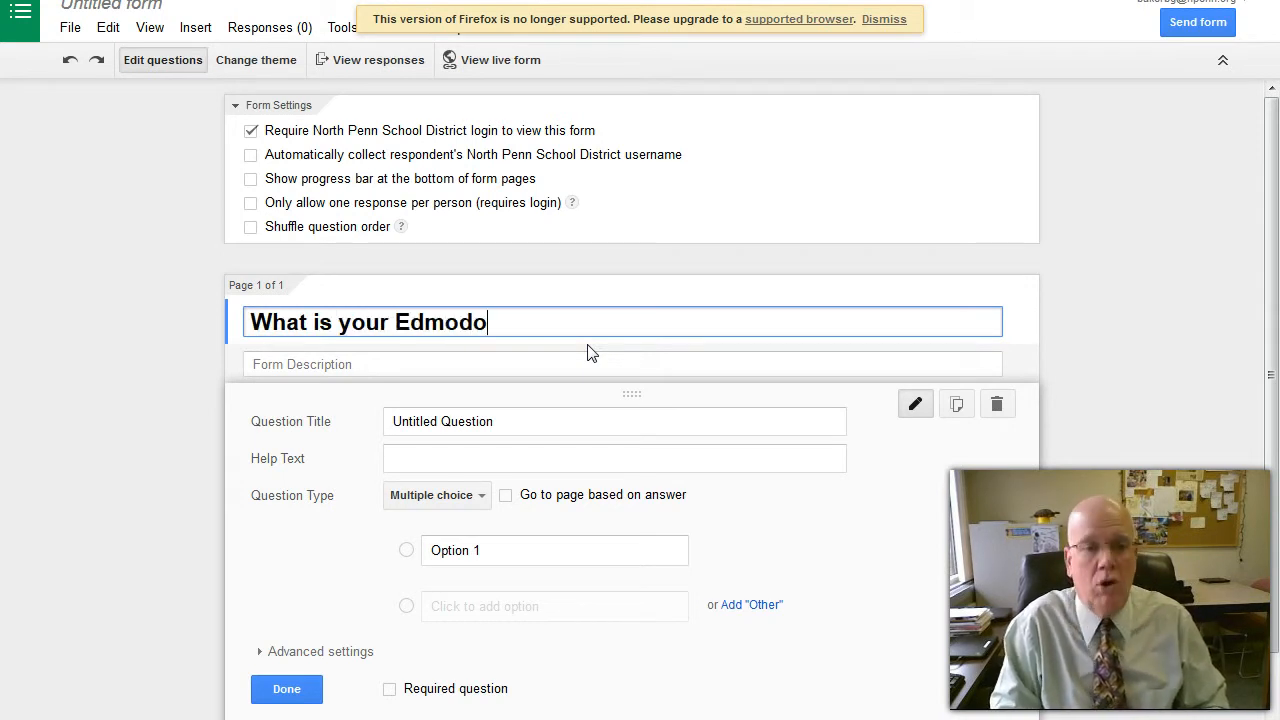
{"action": "type", "text": " Group?"}
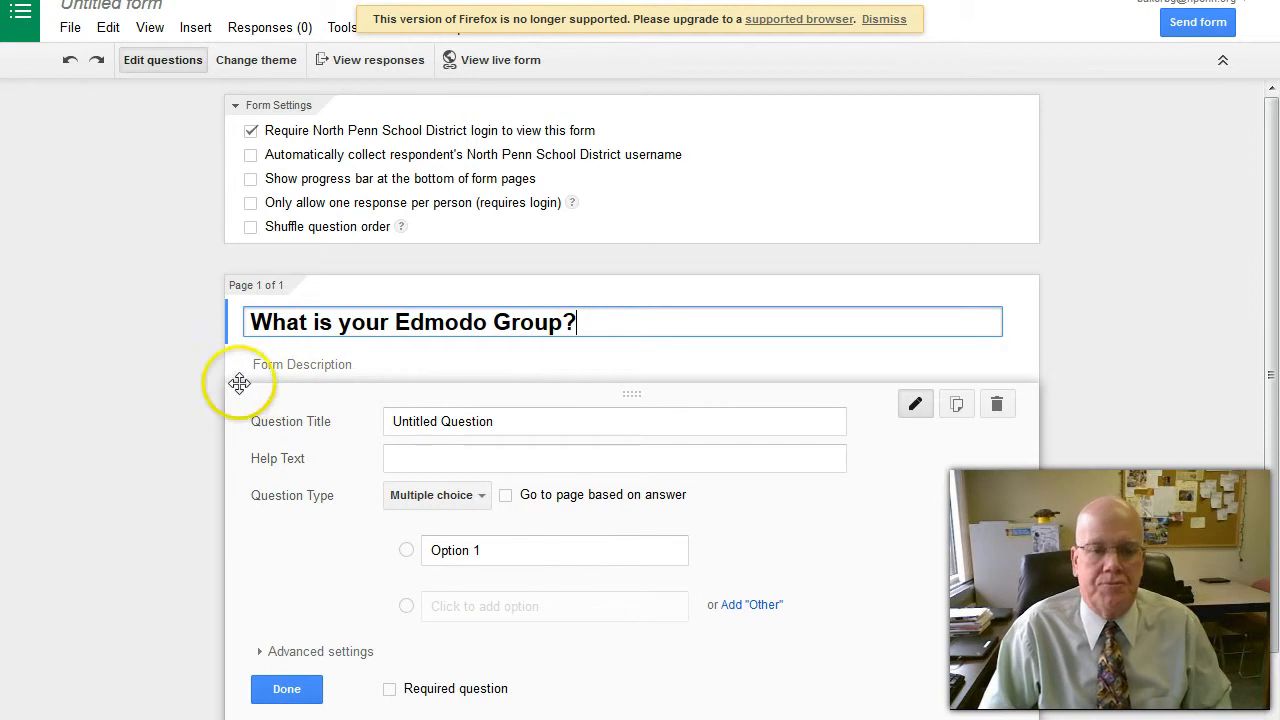
{"action": "left_click", "coordinate": [195, 330]}
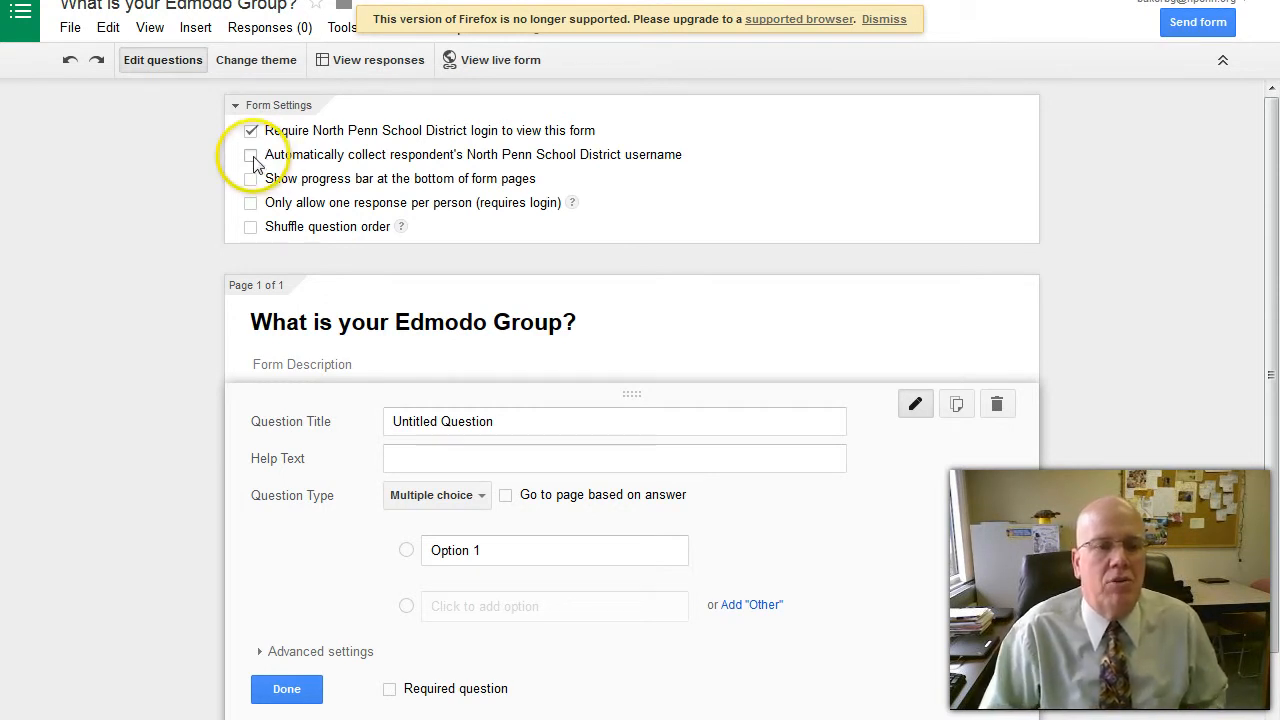
{"action": "left_click", "coordinate": [251, 157]}
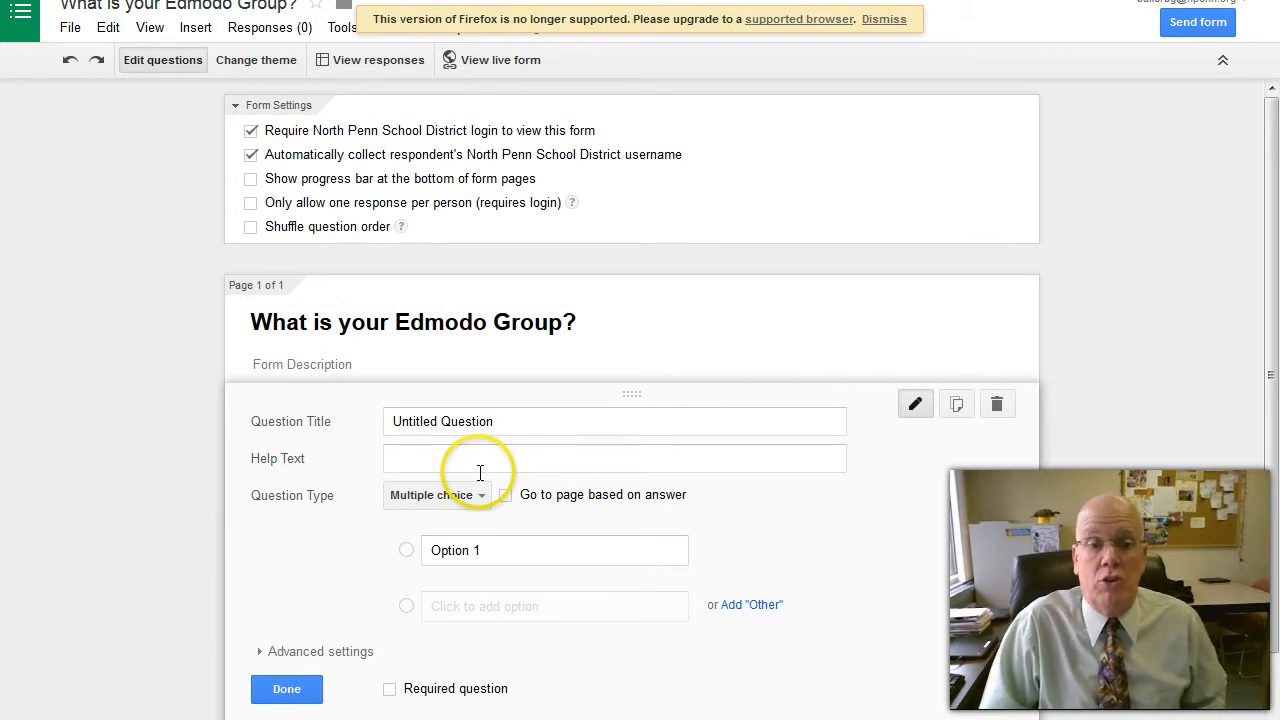
Set the first question's title to "What school do you teach in?".
{"action": "left_click", "coordinate": [510, 420]}
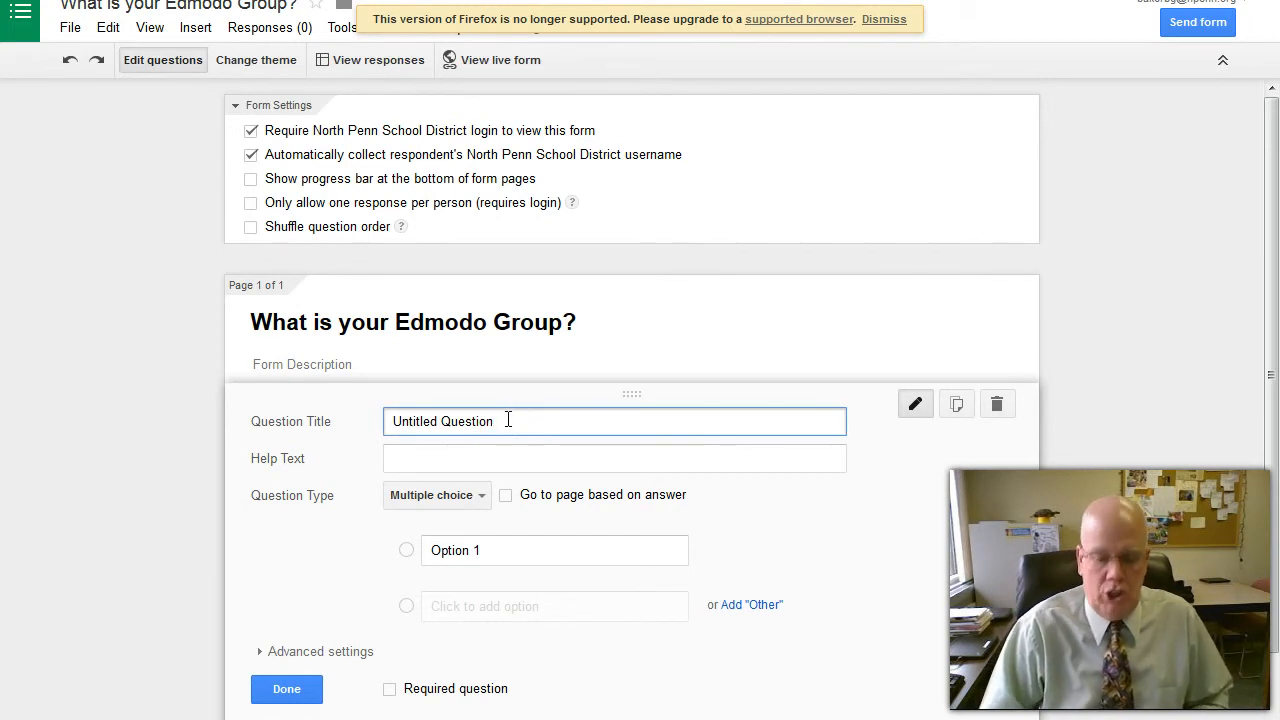
{"action": "key", "text": "BackSpace"}
{"action": "key", "text": "BackSpace"}
{"action": "key", "text": "BackSpace"}
{"action": "key", "text": "BackSpace"}
{"action": "key", "text": "BackSpace"}
{"action": "key", "text": "BackSpace"}
{"action": "key", "text": "BackSpace"}
{"action": "key", "text": "BackSpace"}
{"action": "key", "text": "BackSpace"}
{"action": "key", "text": "BackSpace"}
{"action": "key", "text": "BackSpace"}
{"action": "key", "text": "BackSpace"}
{"action": "key", "text": "BackSpace"}
{"action": "key", "text": "BackSpace"}
{"action": "key", "text": "BackSpace"}
{"action": "key", "text": "BackSpace"}
{"action": "key", "text": "BackSpace"}
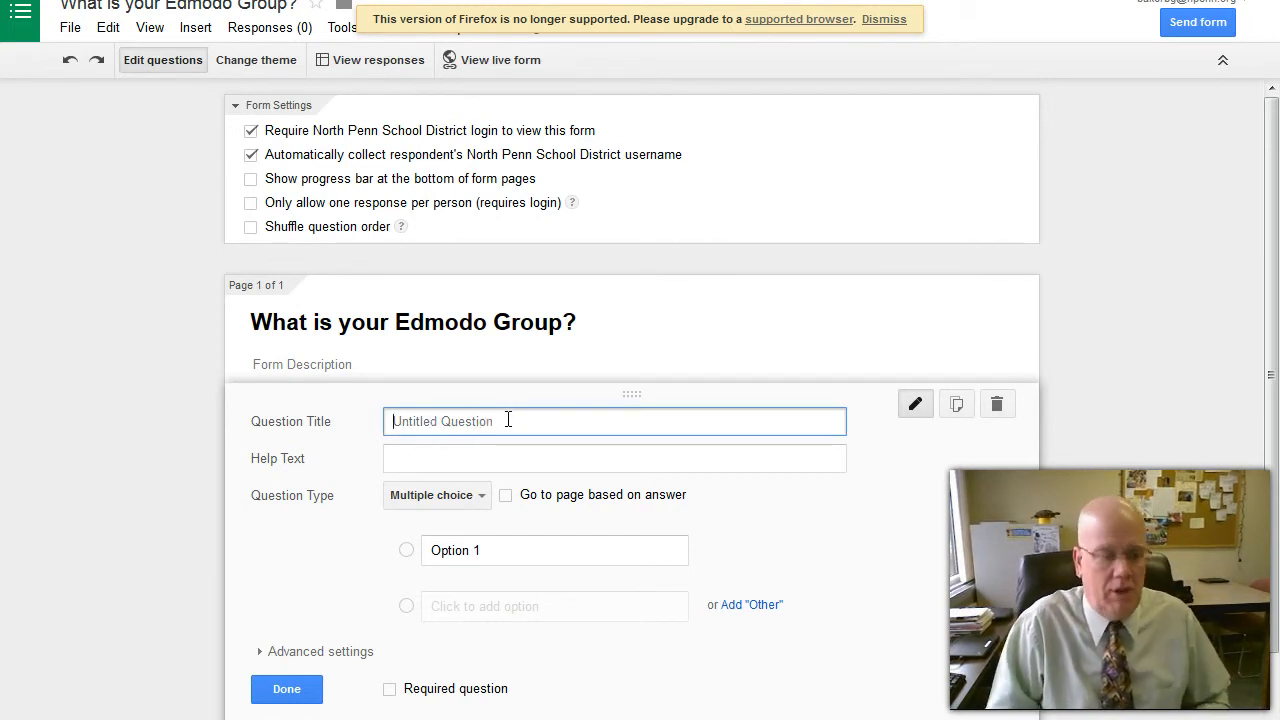
{"action": "type", "text": "What c"}
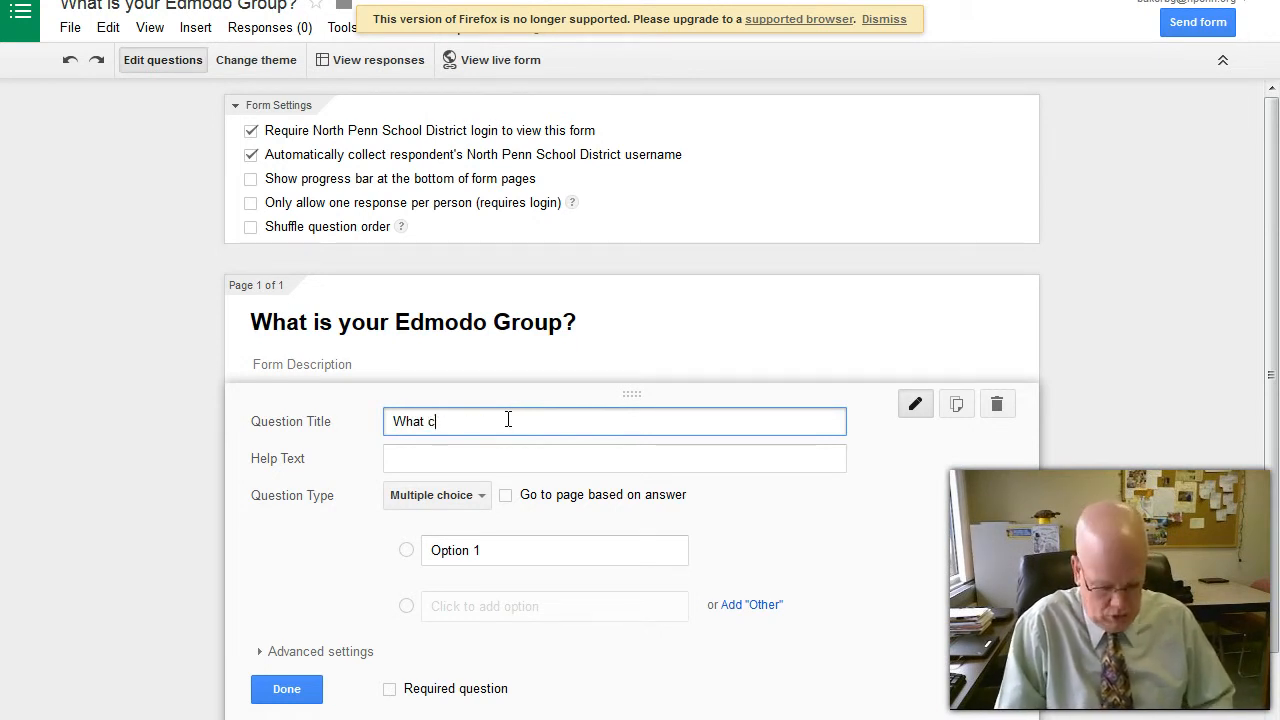
{"action": "type", "text": "shool do you teach in?"}
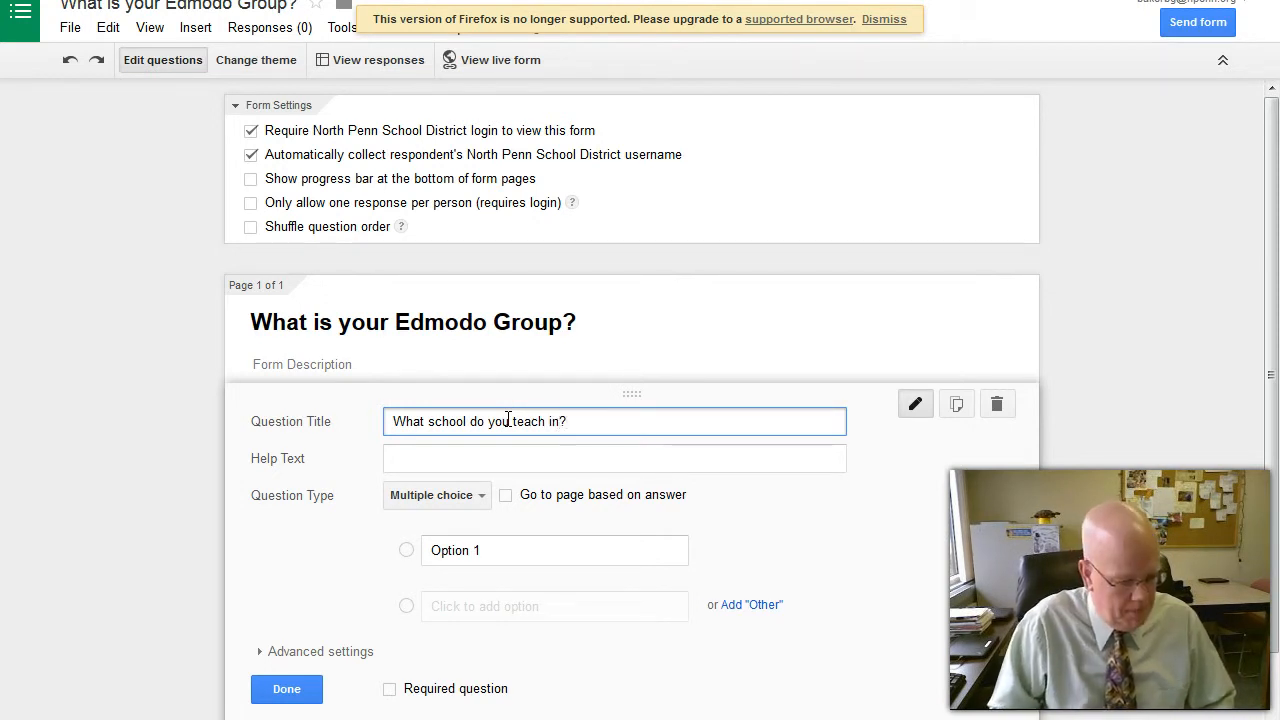
{"action": "left_click", "coordinate": [449, 363]}
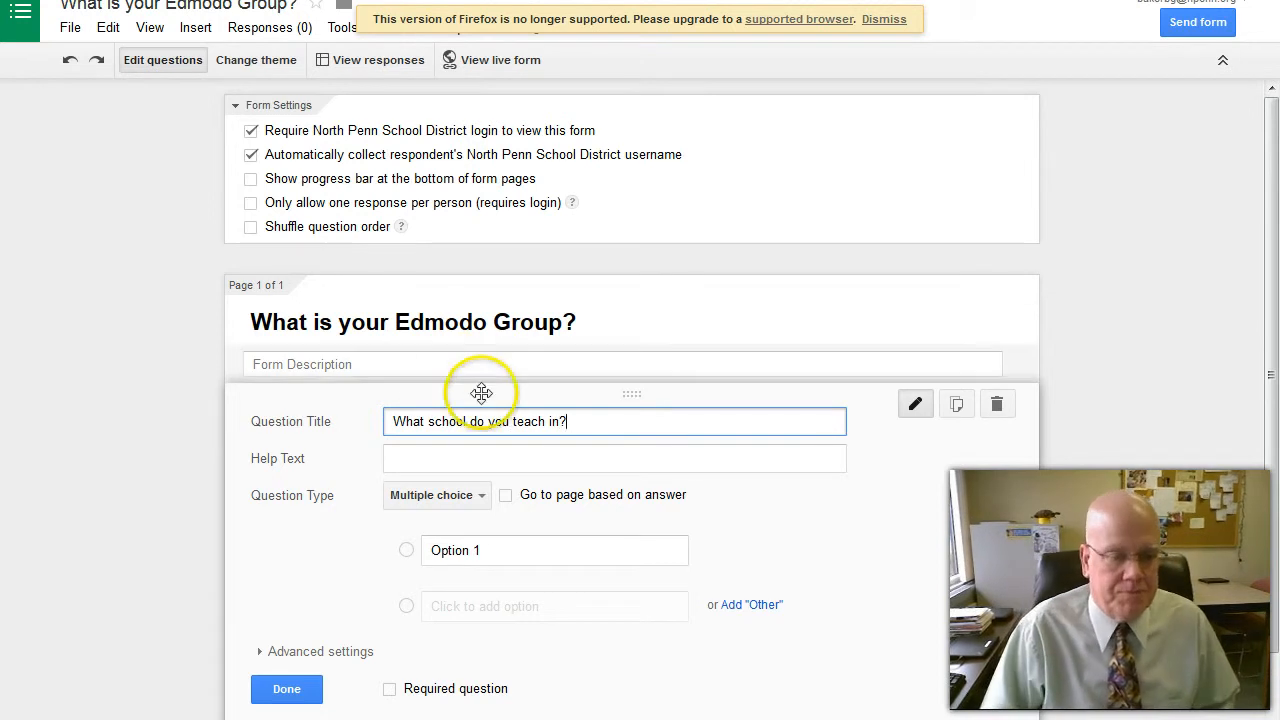
Change the question type to Checkboxes and name the first answer option "Bridle Path".
{"action": "left_click", "coordinate": [482, 497]}
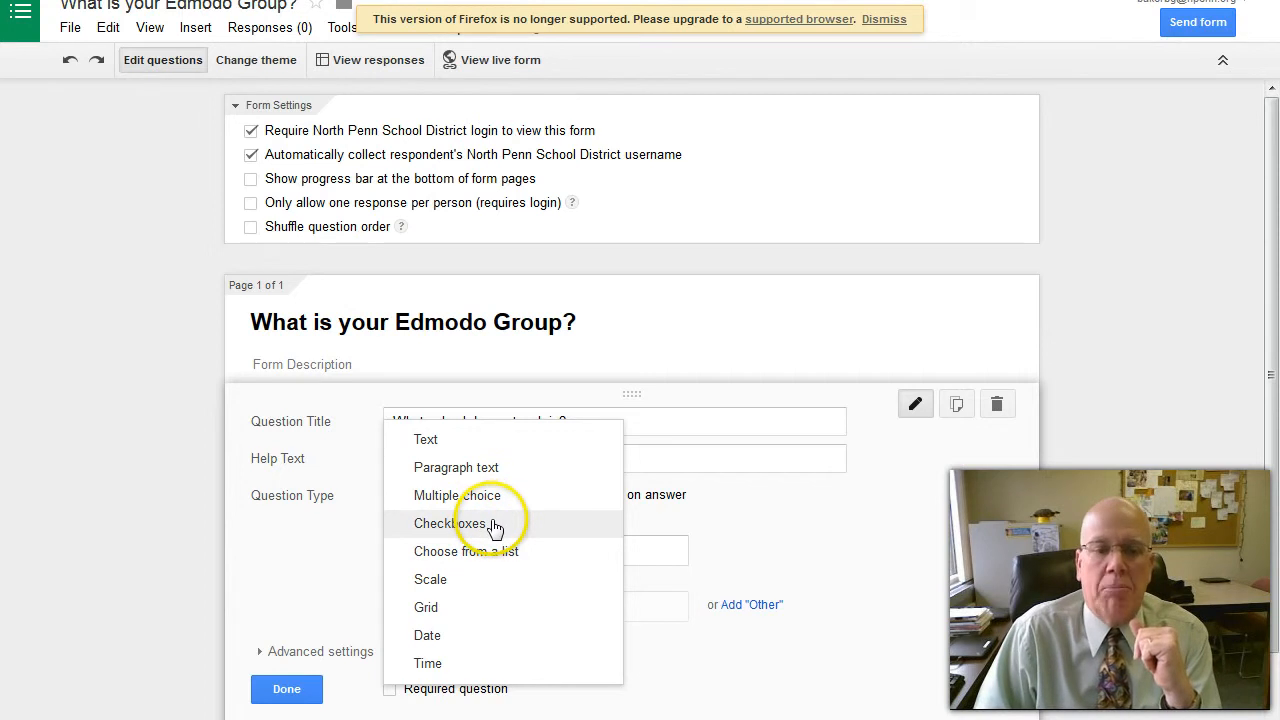
{"action": "left_click", "coordinate": [494, 527]}
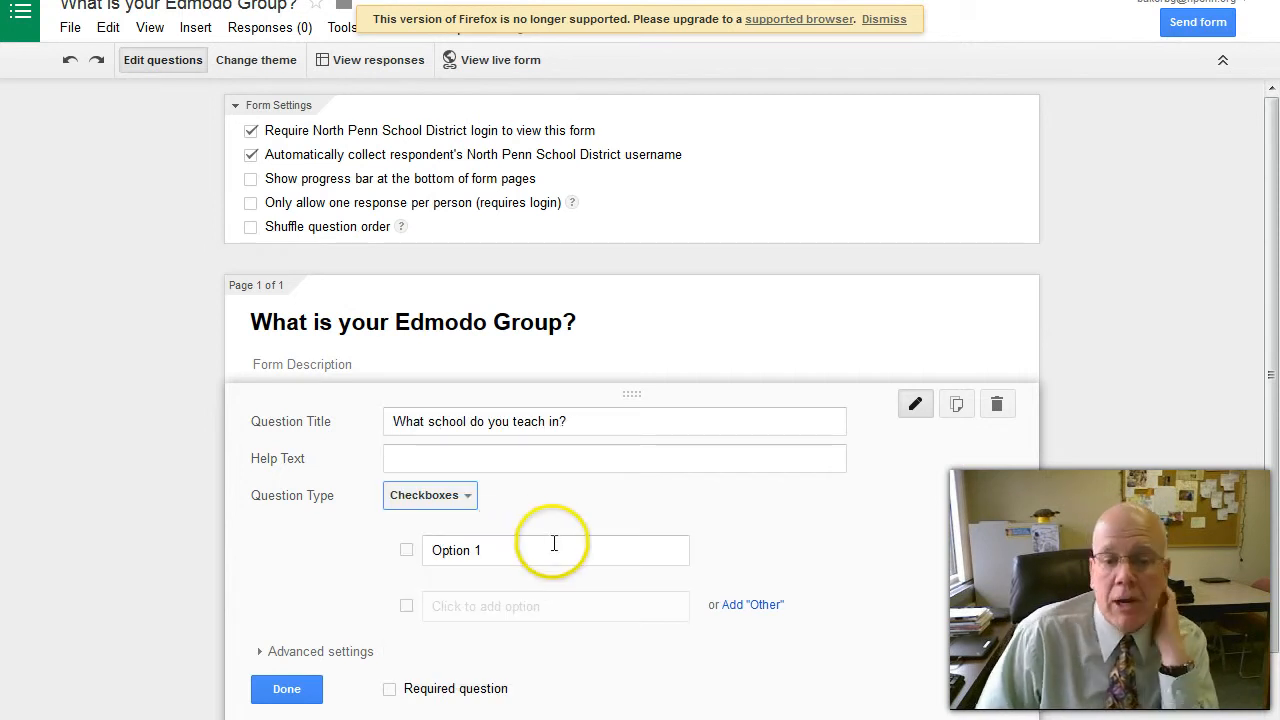
{"action": "left_click", "coordinate": [517, 548]}
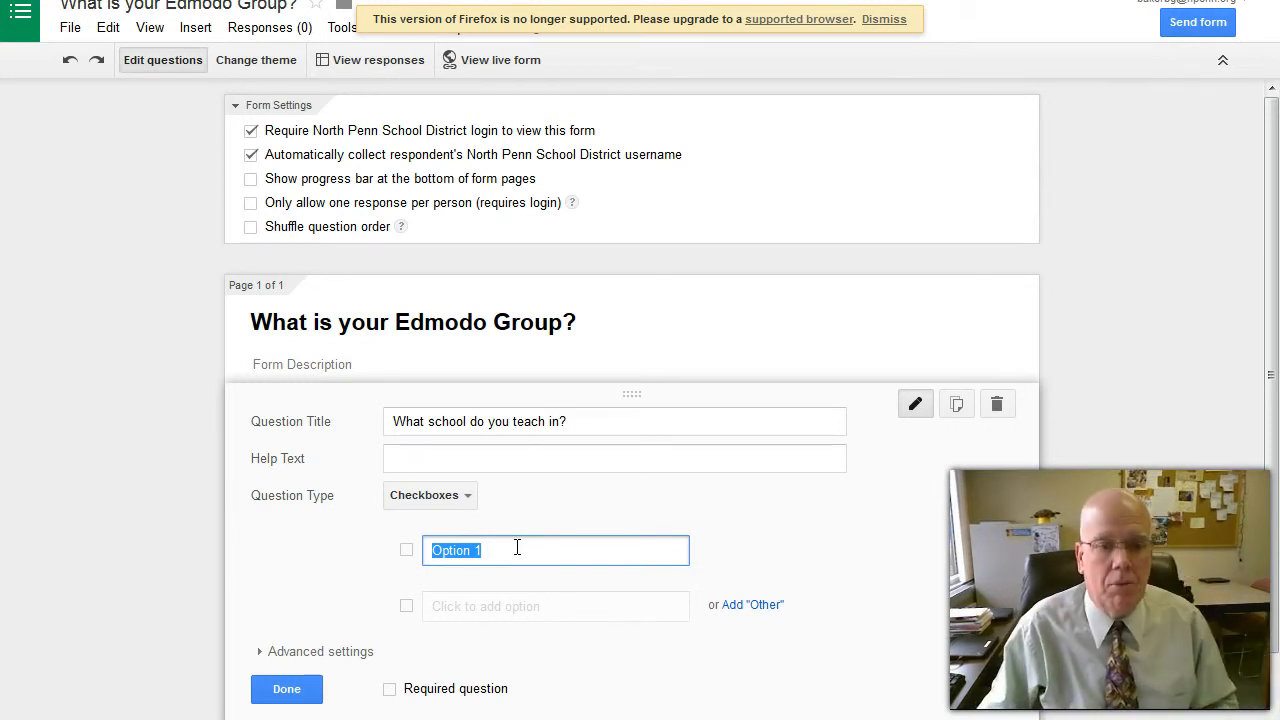
{"action": "type", "text": "Bridle Path"}
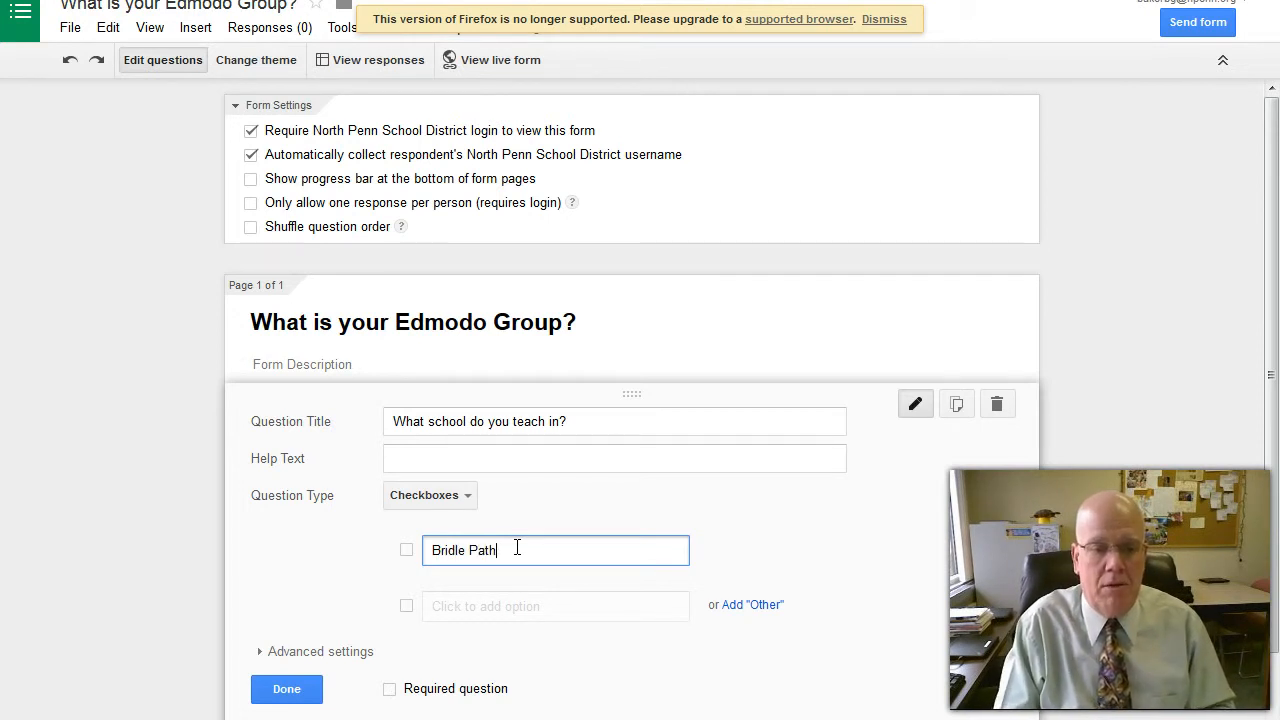
Add "Gwyn-Nor" and "Gwynedd Square" as the second and third answer options.
{"action": "left_click", "coordinate": [438, 606]}
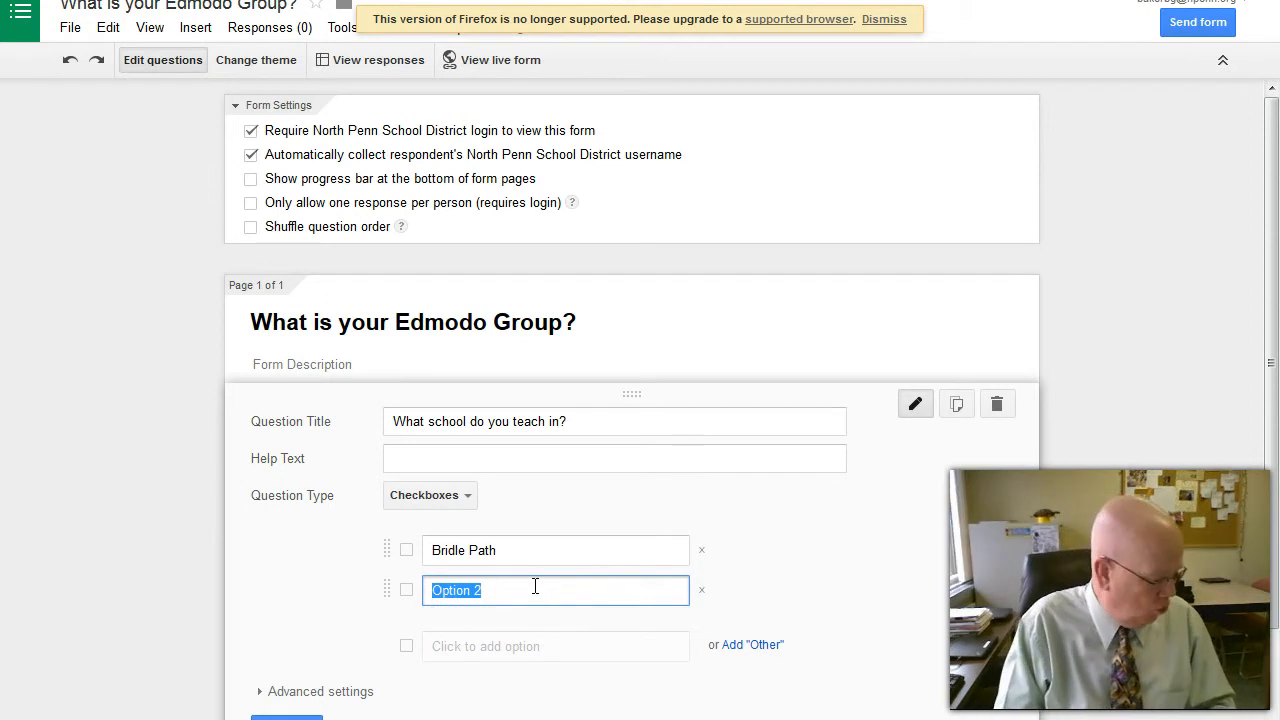
{"action": "type", "text": "?"}
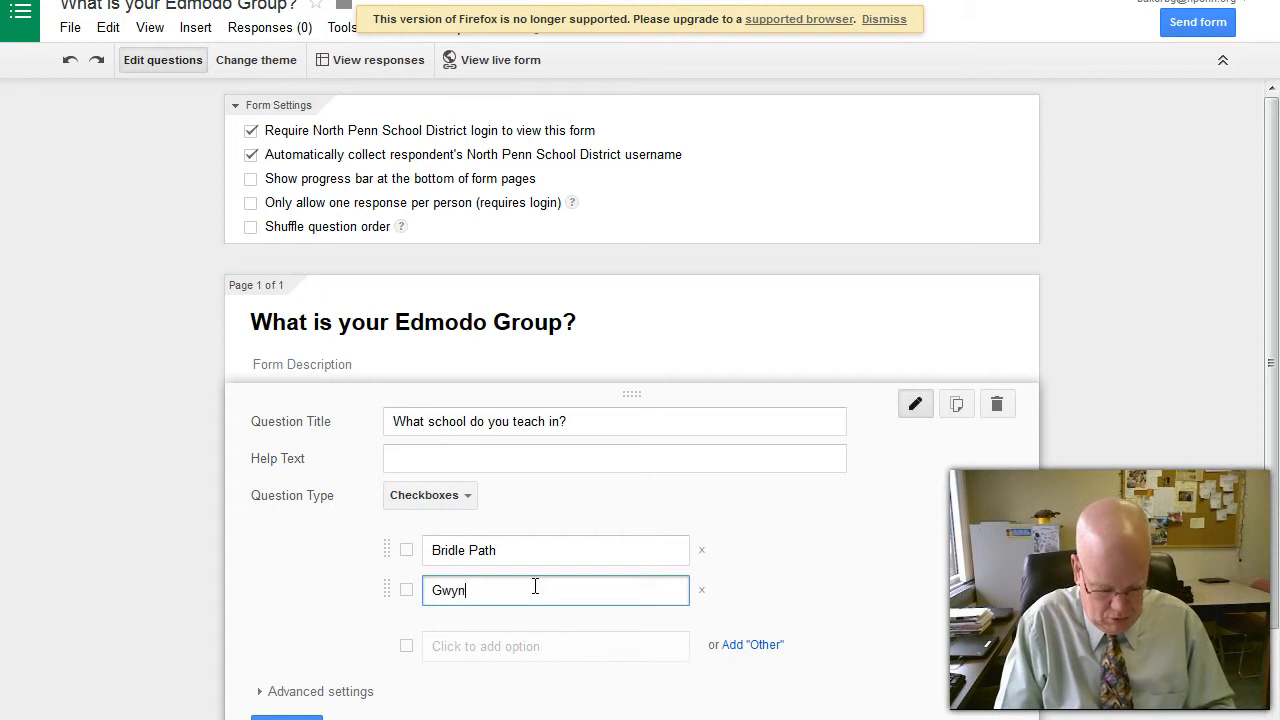
{"action": "type", "text": "wyn-Nor"}
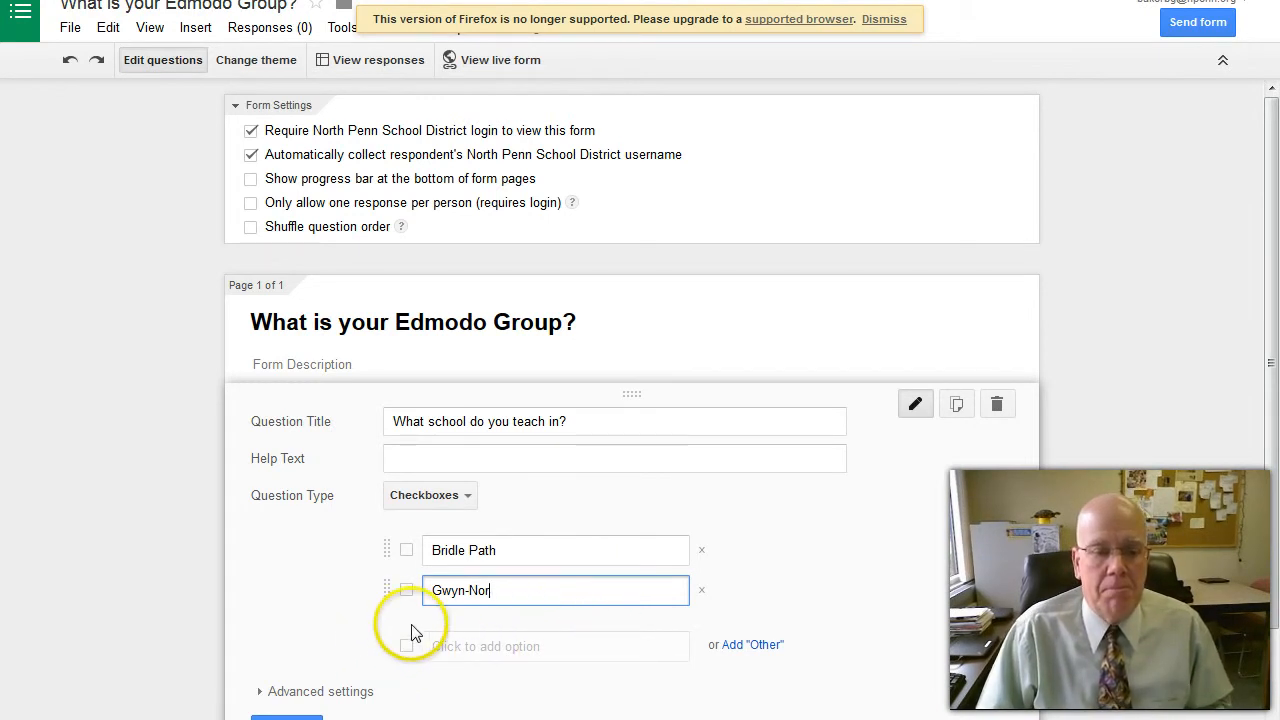
{"action": "left_click", "coordinate": [462, 660]}
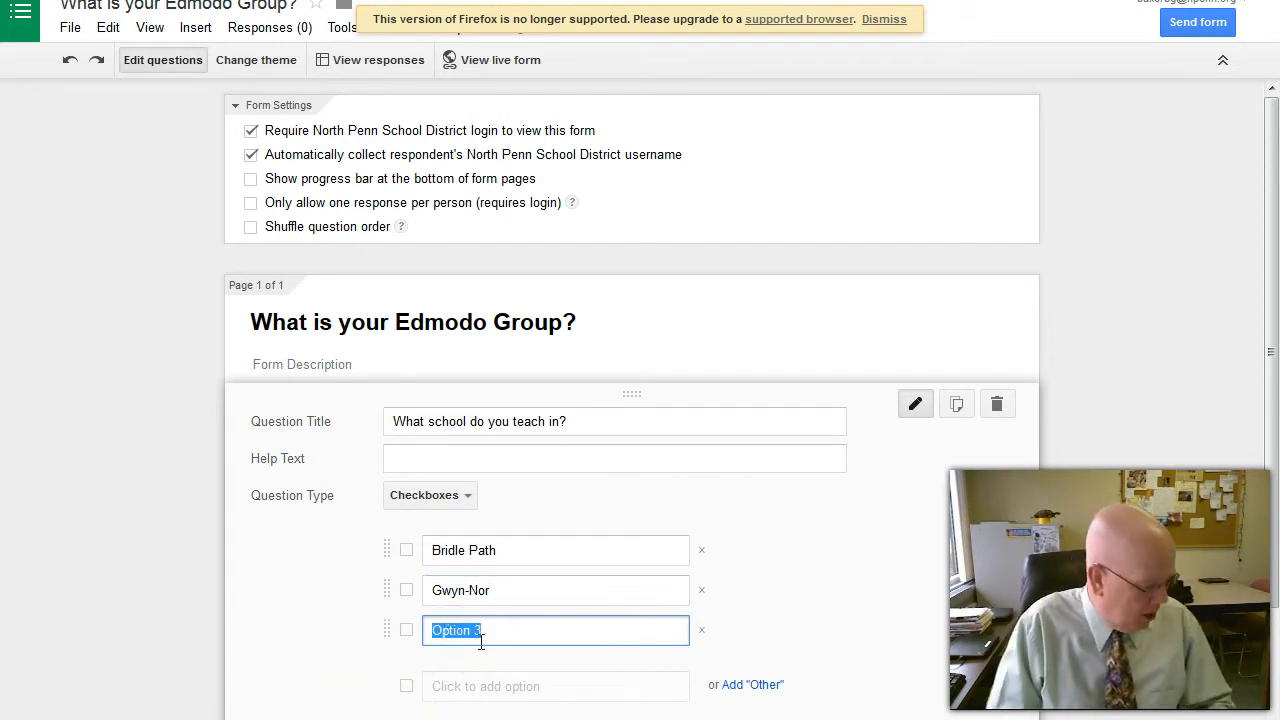
{"action": "type", "text": "Gwy"}
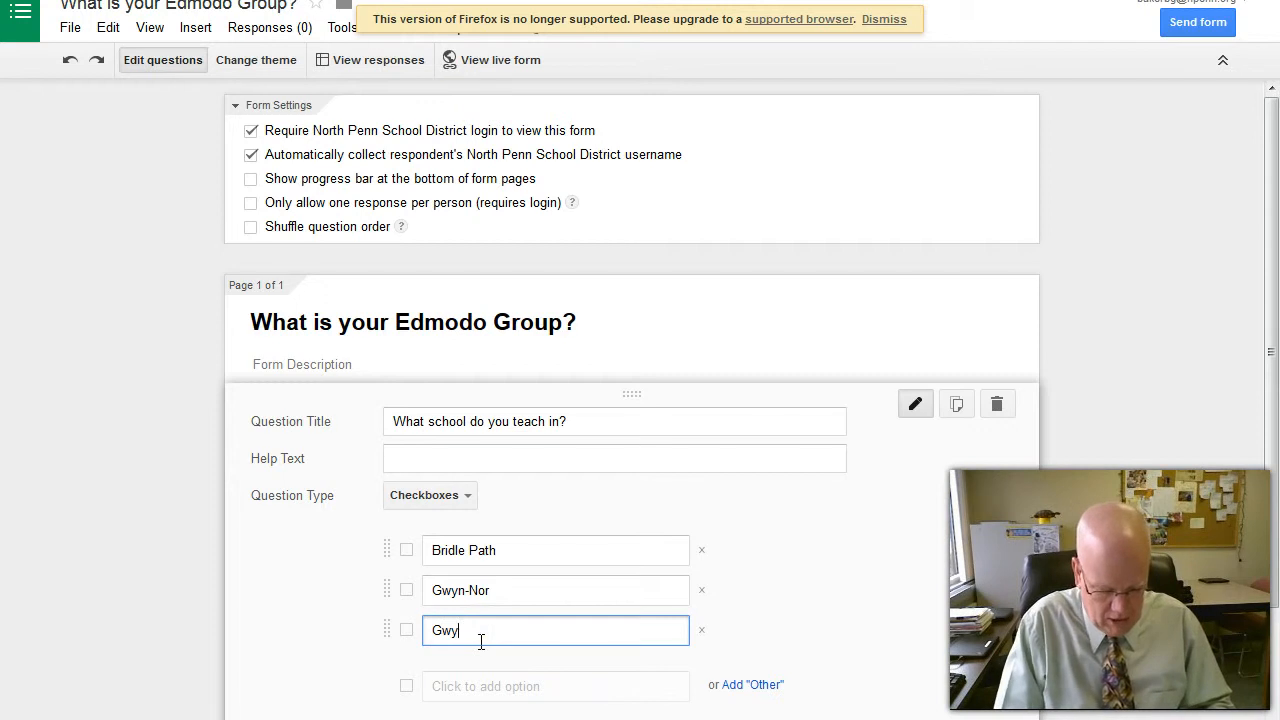
{"action": "type", "text": "nedd Sq"}
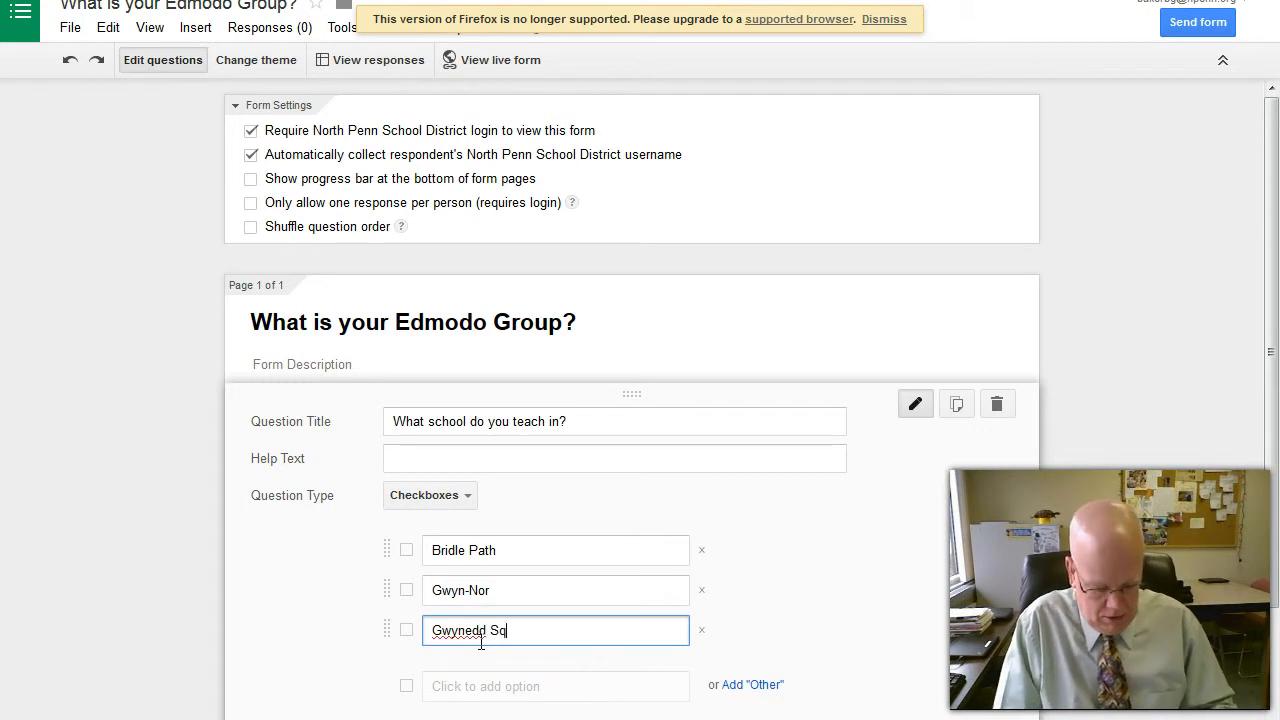
{"action": "type", "text": "uare"}
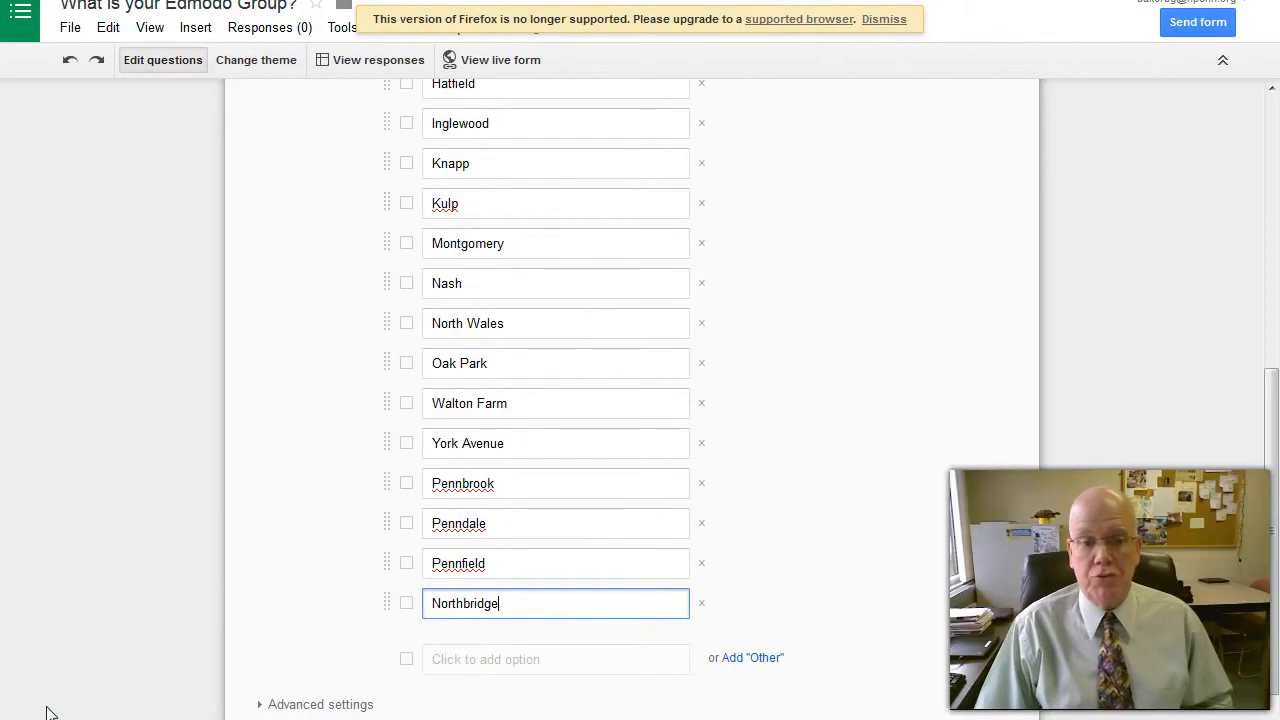
Add "North Penn High School" as the last answer option, and save the question as required.
{"action": "left_click", "coordinate": [457, 666]}
{"action": "type", "text": "North Penn High School"}
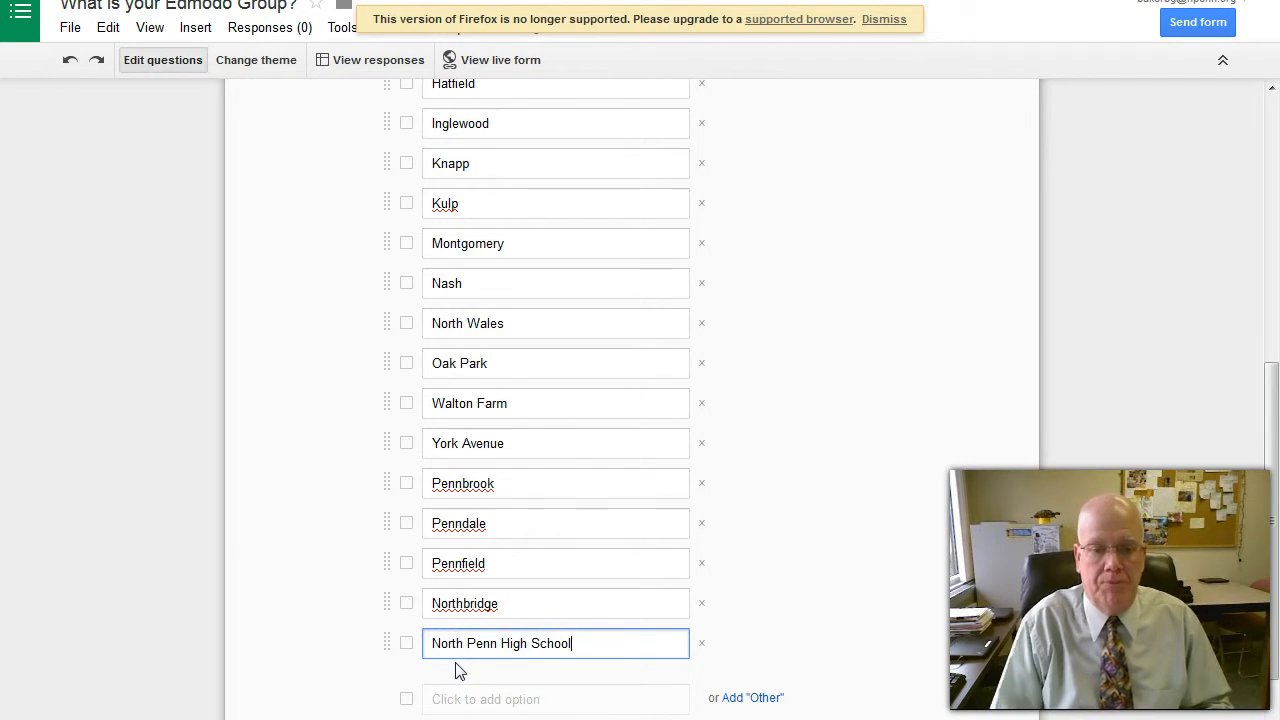
{"action": "scroll", "coordinate": [943, 551], "scroll_direction": "down", "scroll_amount": 2}
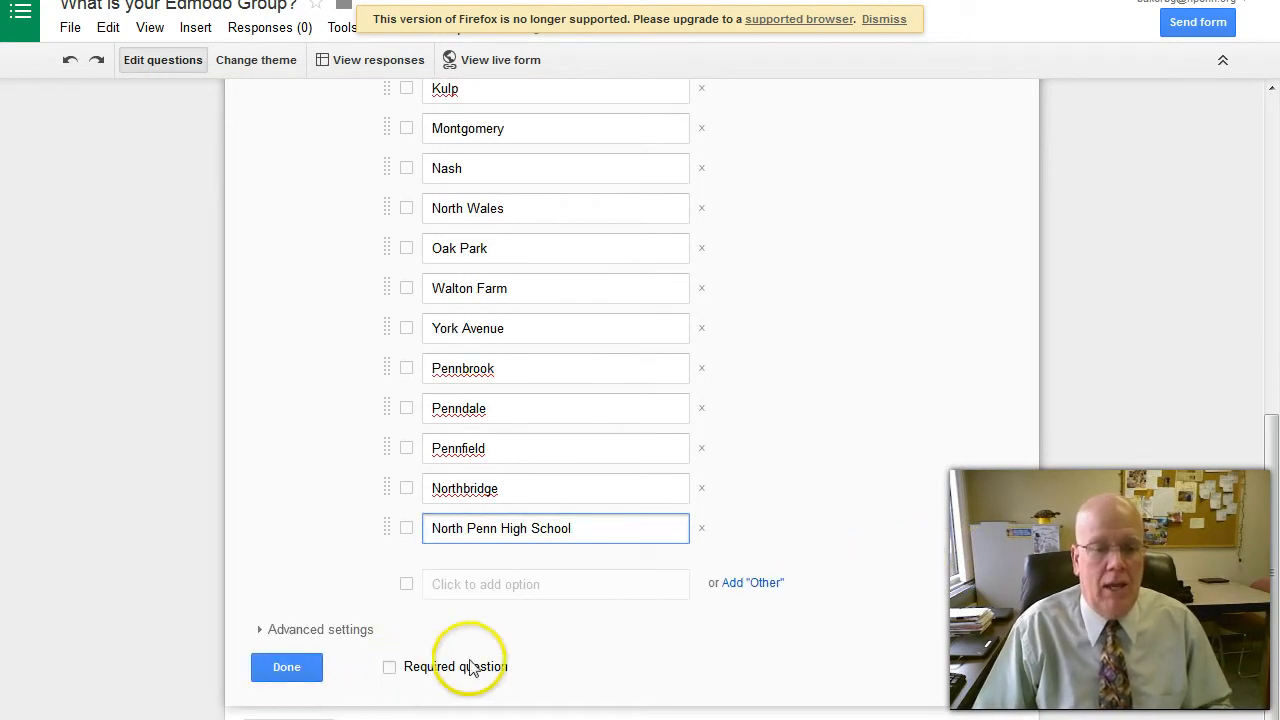
{"action": "left_click", "coordinate": [392, 668]}
{"action": "left_click", "coordinate": [289, 678]}
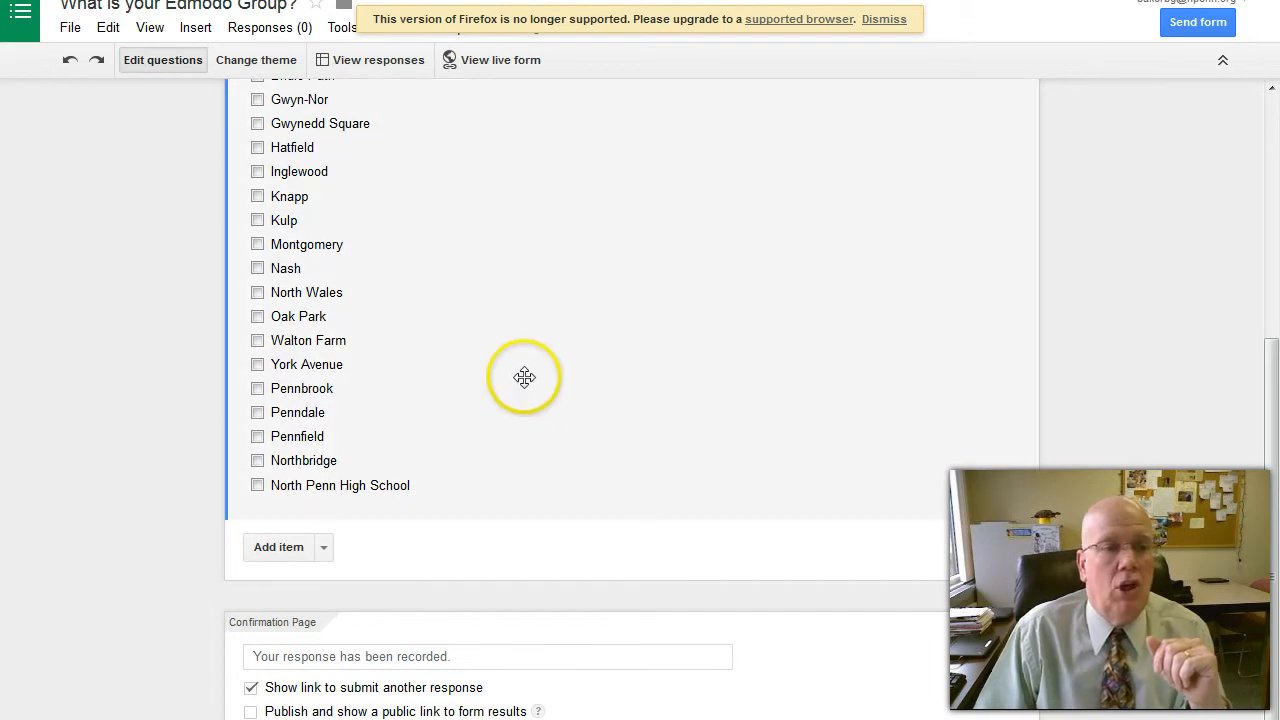
Reopen the school question, retitle it "Where do you teach?" and finish editing it.
{"action": "scroll", "coordinate": [525, 370], "scroll_direction": "up", "scroll_amount": 4}
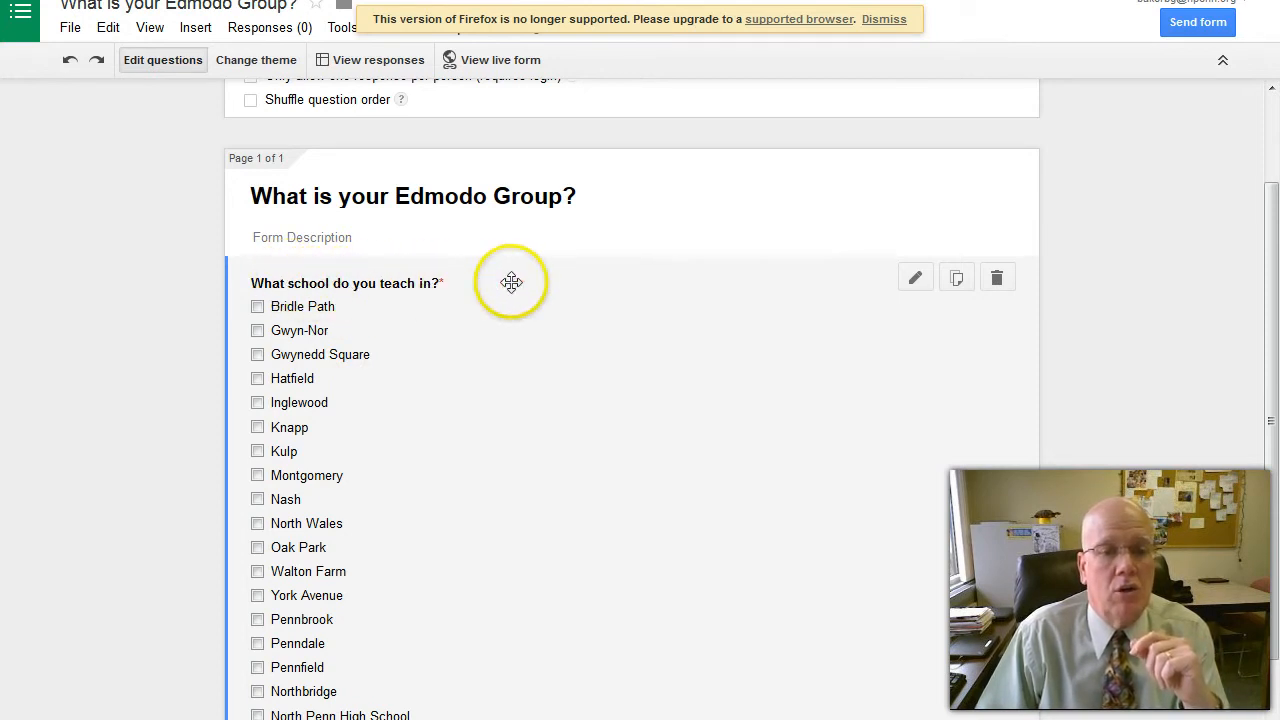
{"action": "left_click", "coordinate": [917, 280]}
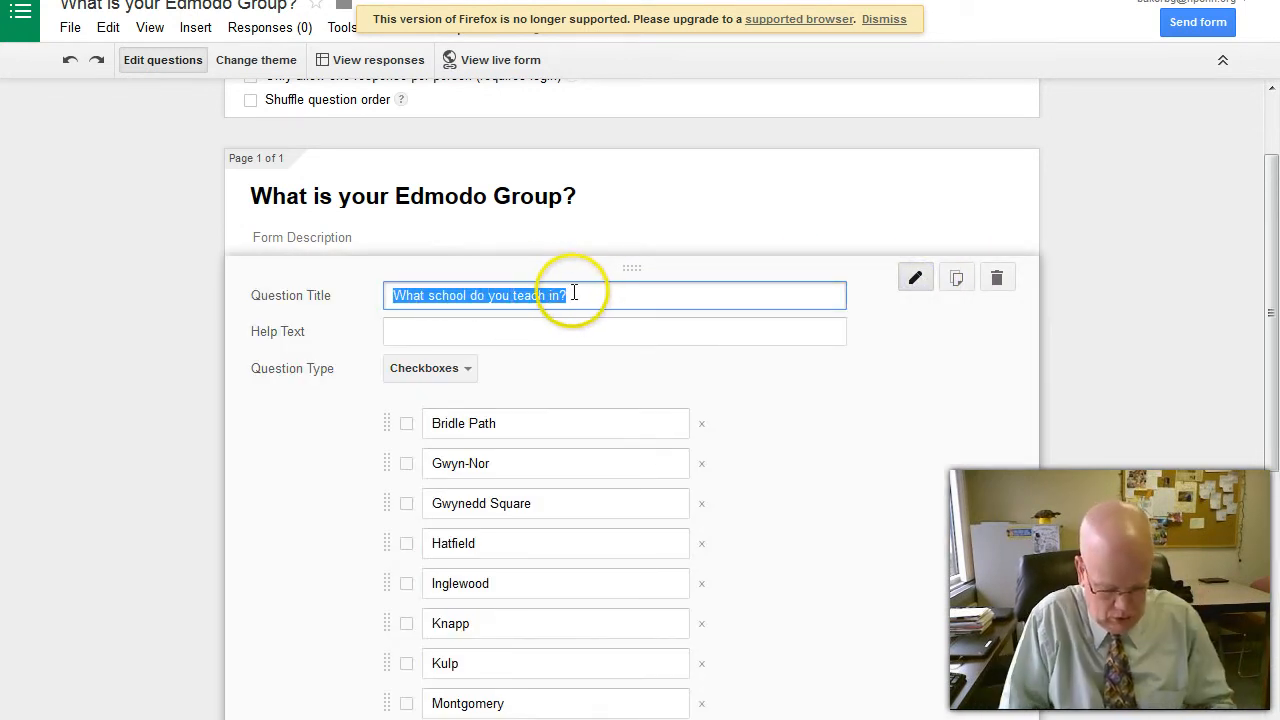
{"action": "type", "text": "Where do yo"}
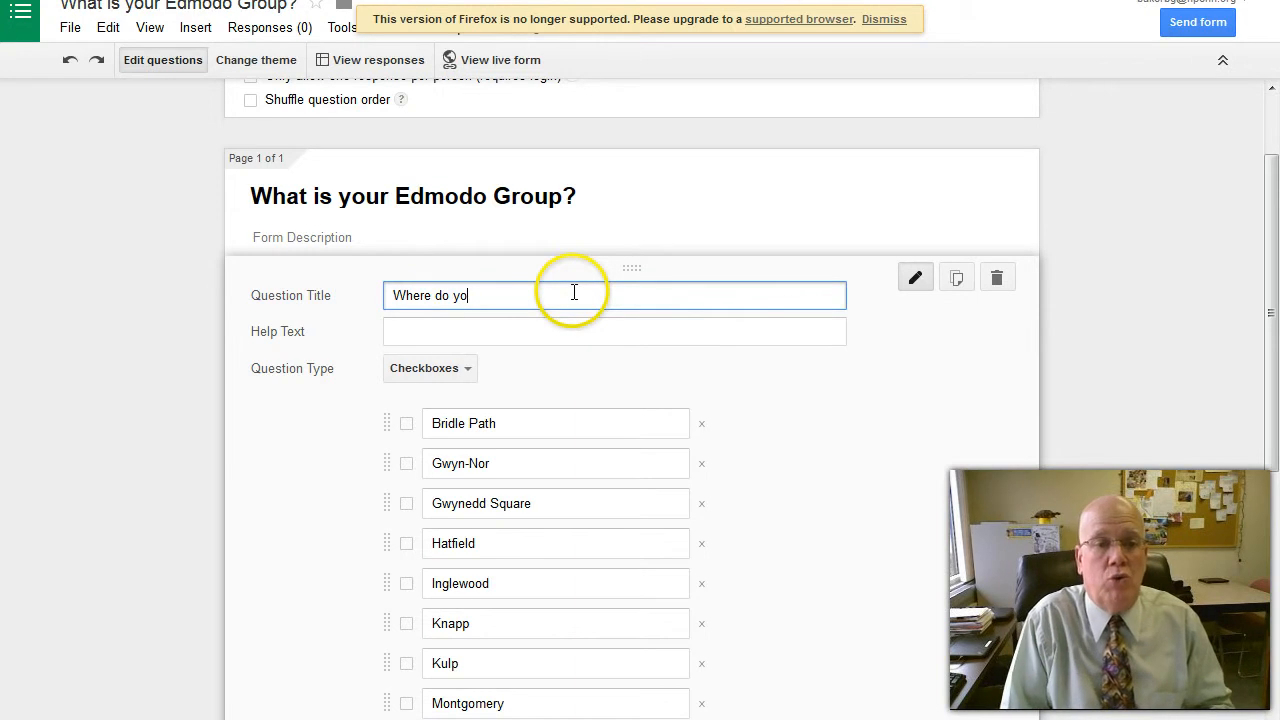
{"action": "type", "text": "u teach?"}
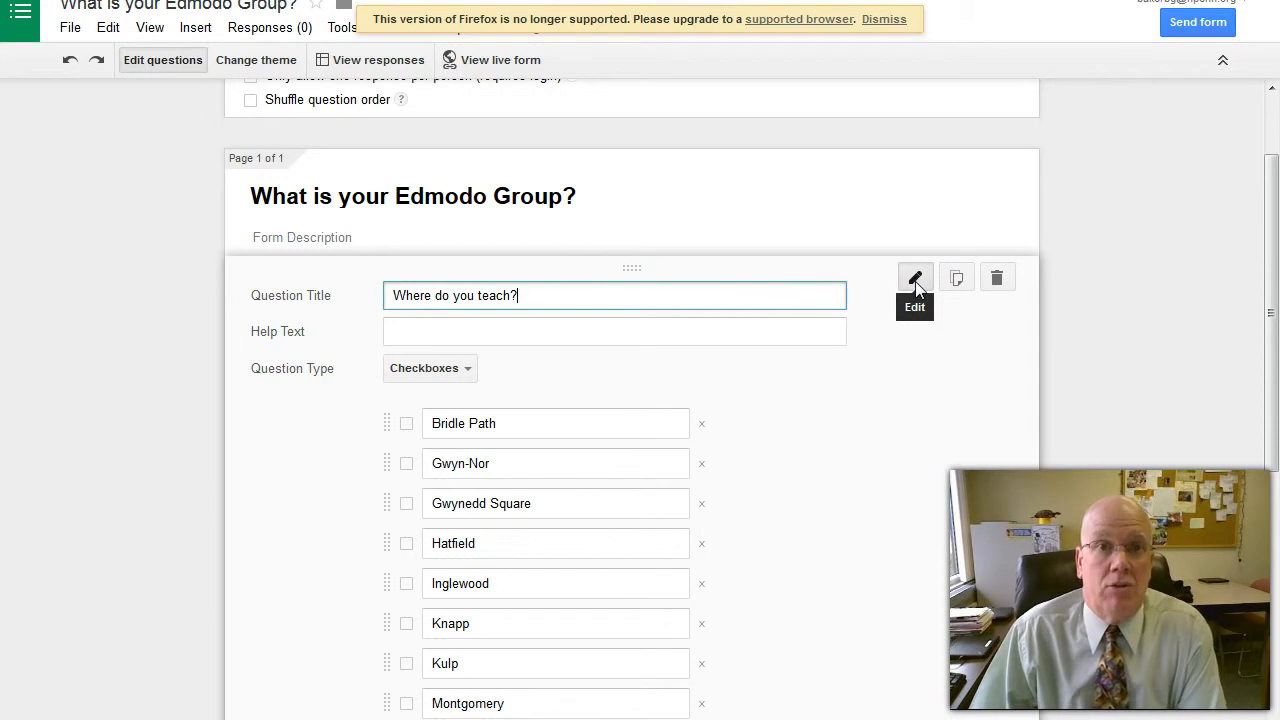
{"action": "left_click_drag", "start_coordinate": [1267, 232], "coordinate": [1274, 518]}
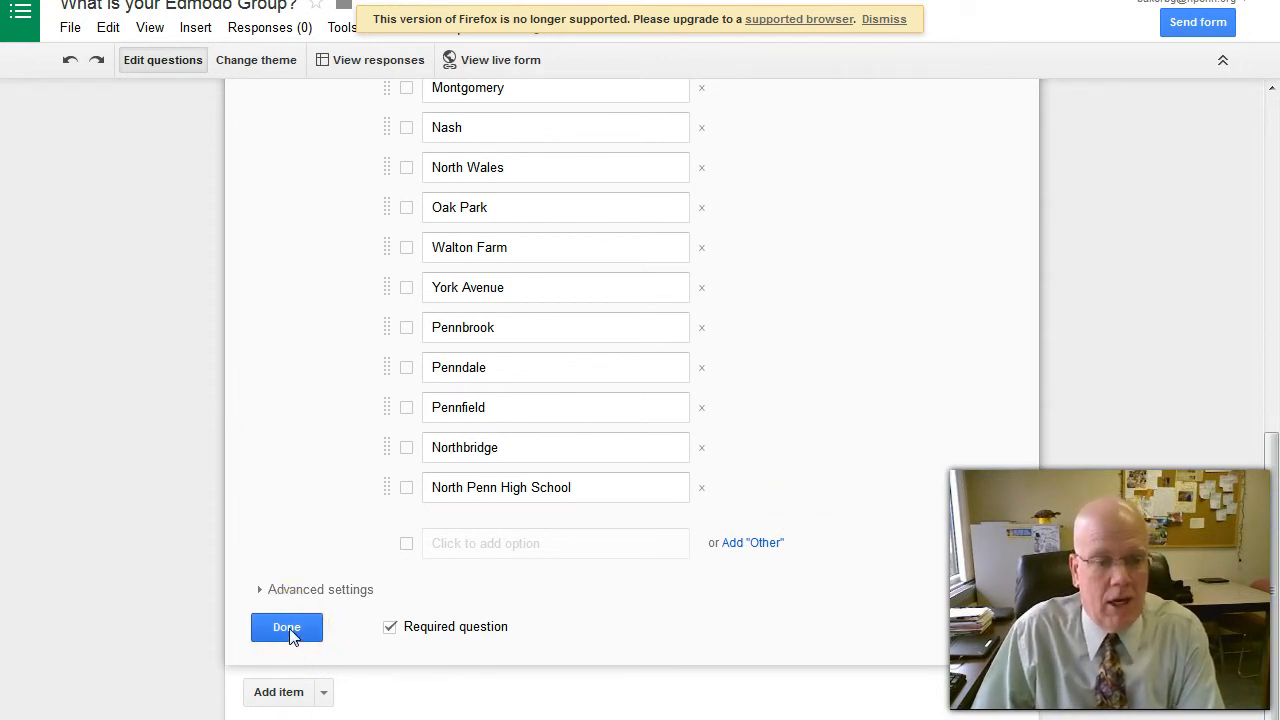
{"action": "left_click", "coordinate": [288, 628]}
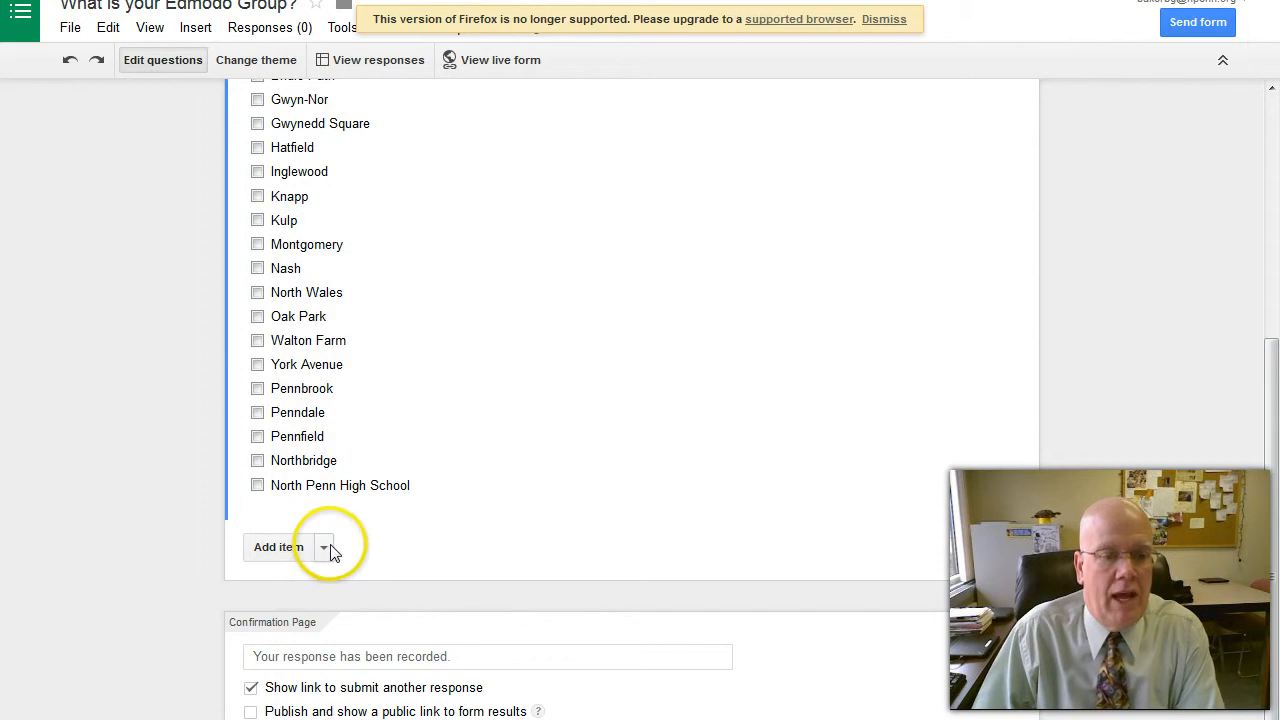
Add a Checkboxes question titled "What grade do you teach?" below the school question.
{"action": "left_click", "coordinate": [325, 548]}
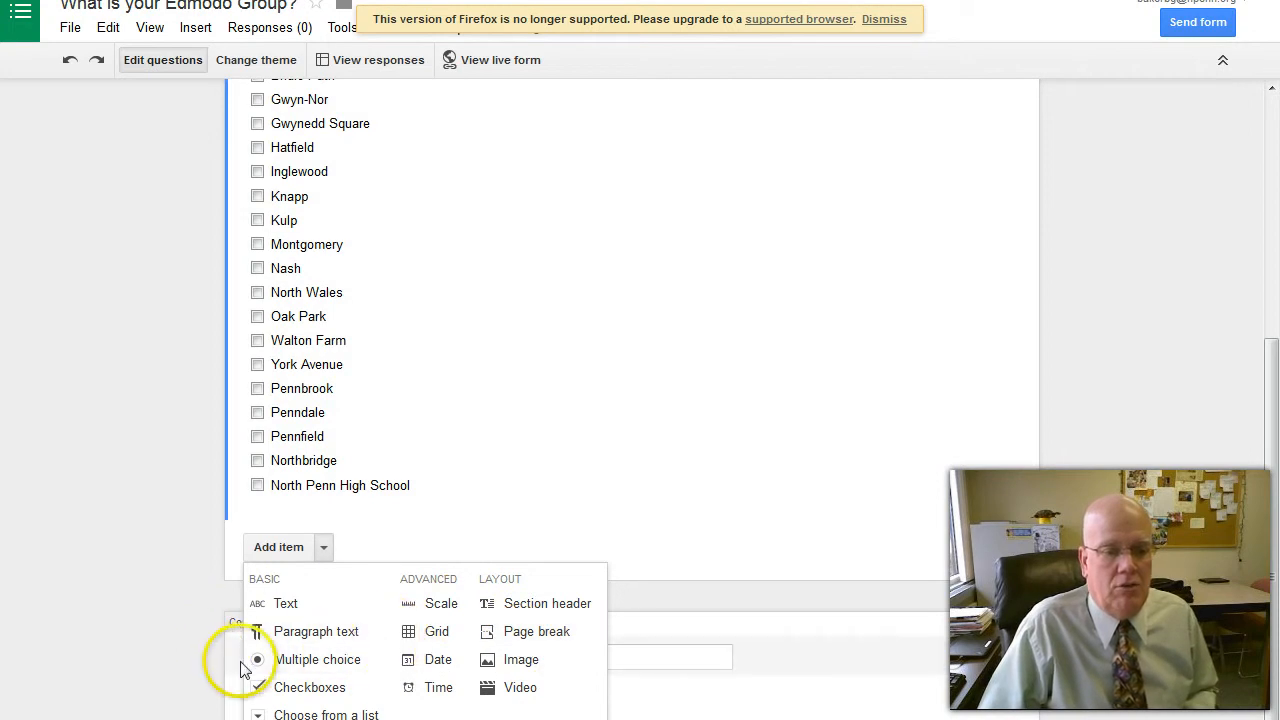
{"action": "left_click", "coordinate": [303, 688]}
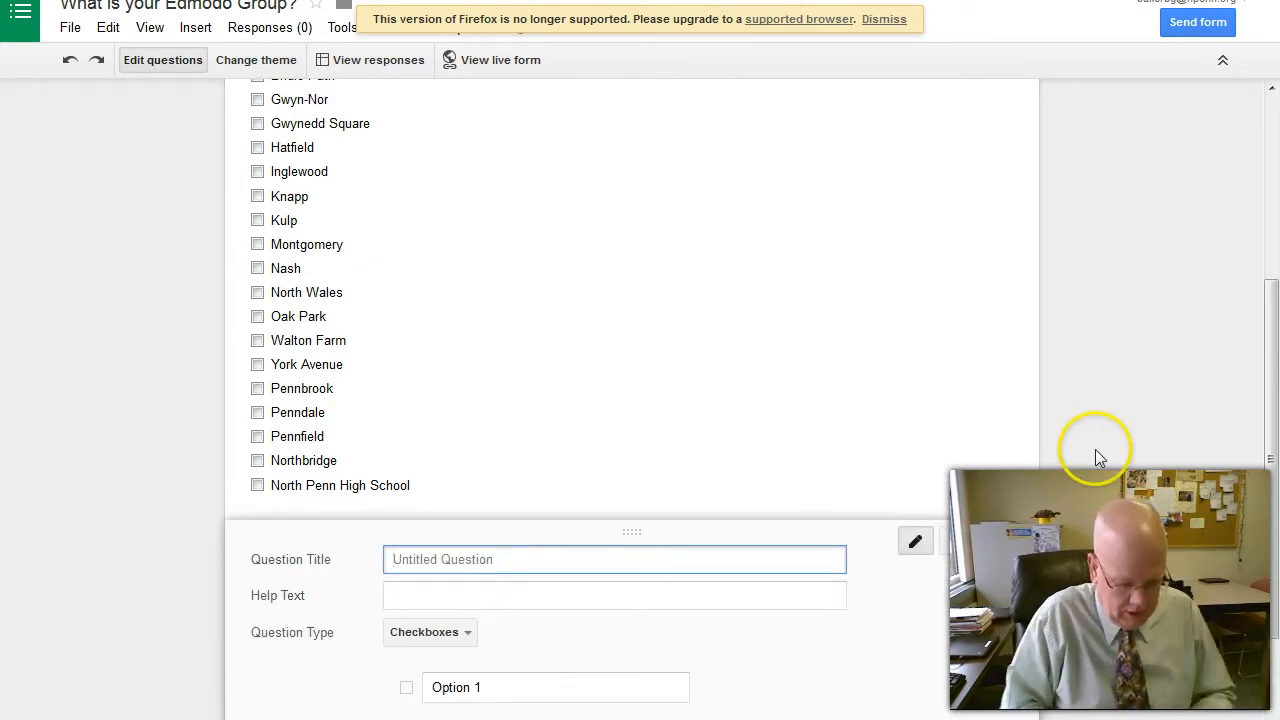
{"action": "type", "text": "What grade do you teach?"}
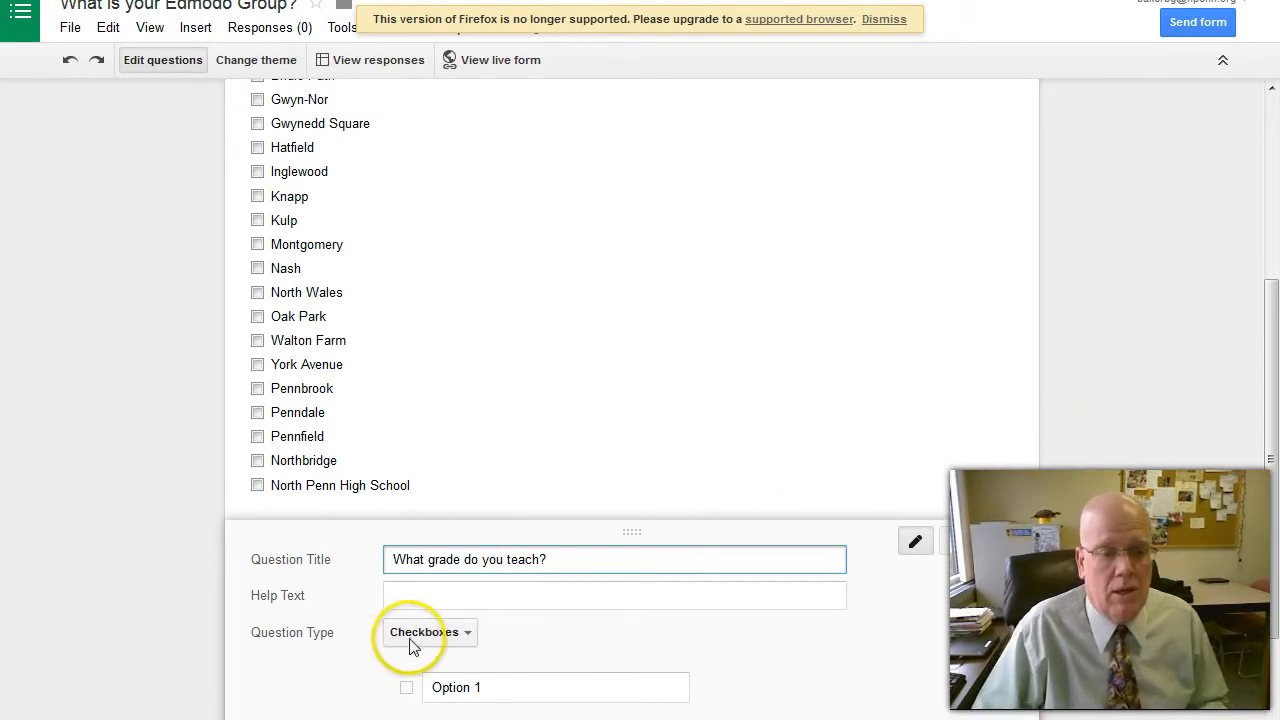
Enter the grade answer options K and 1 through 12, and save the question as required.
{"action": "scroll", "coordinate": [906, 557], "scroll_direction": "down", "scroll_amount": 1}
{"action": "left_click_drag", "start_coordinate": [1272, 364], "coordinate": [1266, 571]}
{"action": "left_click", "coordinate": [474, 342]}
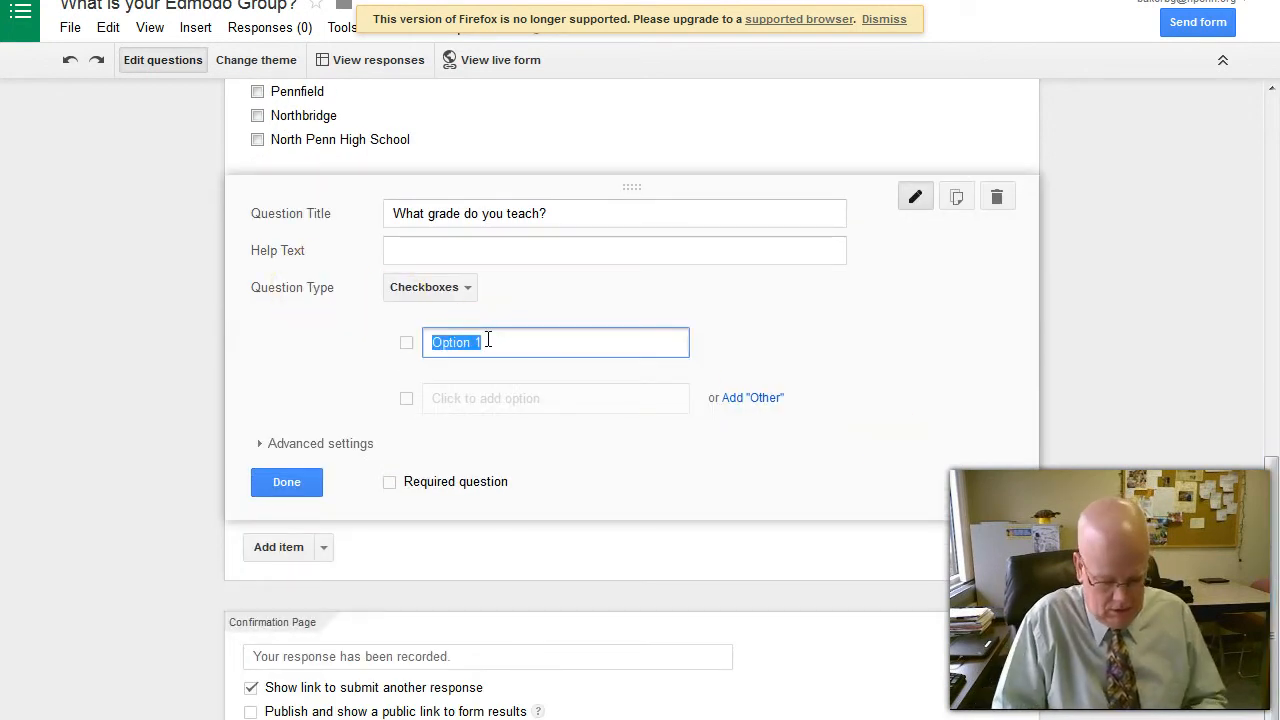
{"action": "type", "text": "K"}
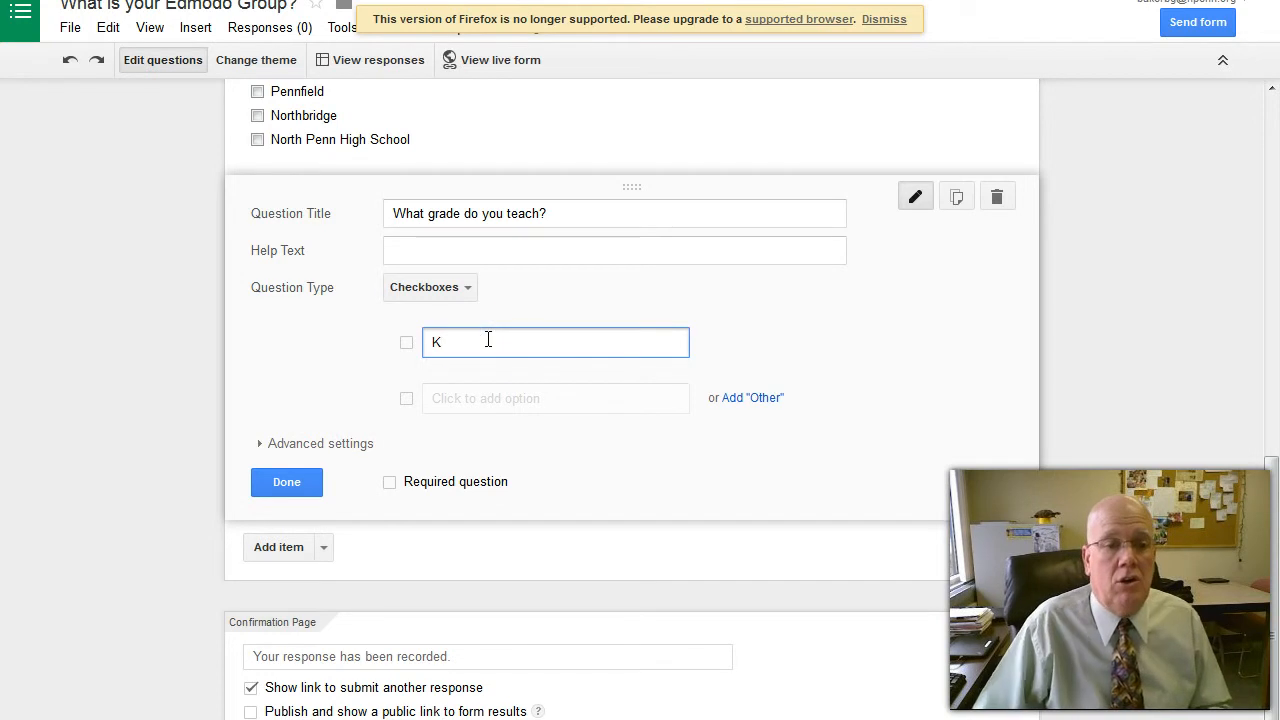
{"action": "left_click", "coordinate": [480, 400]}
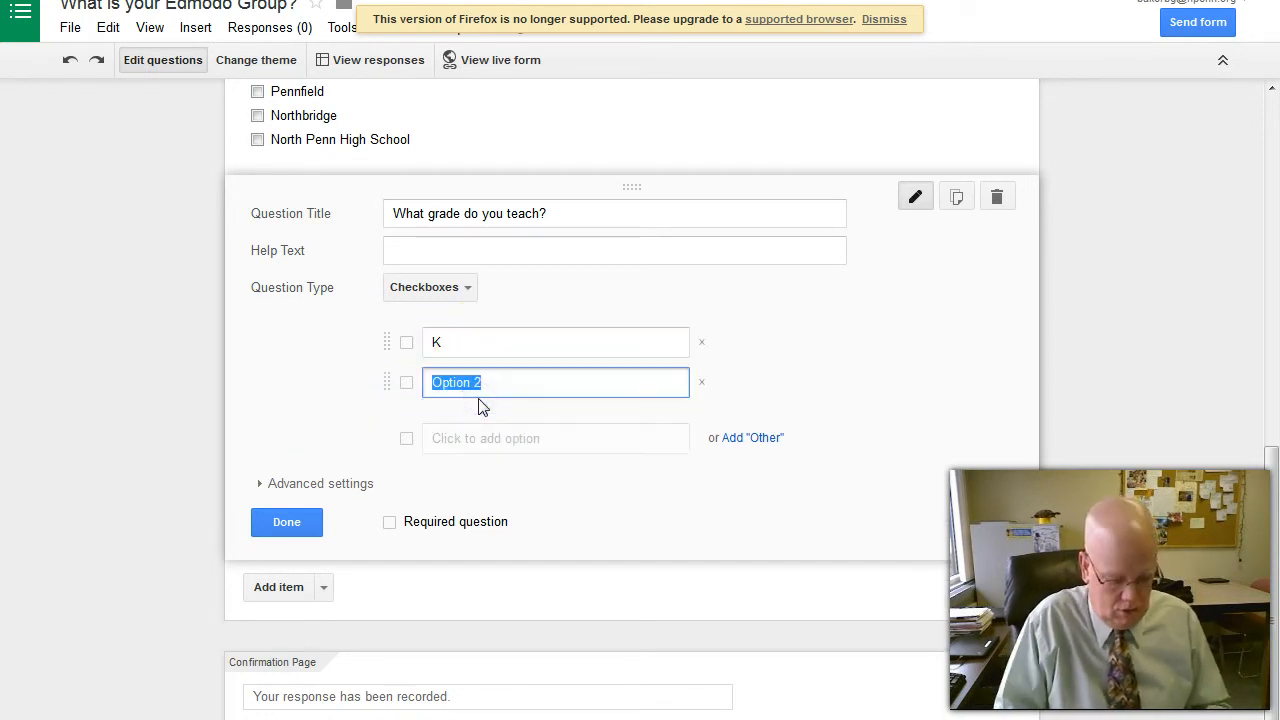
{"action": "type", "text": "12"}
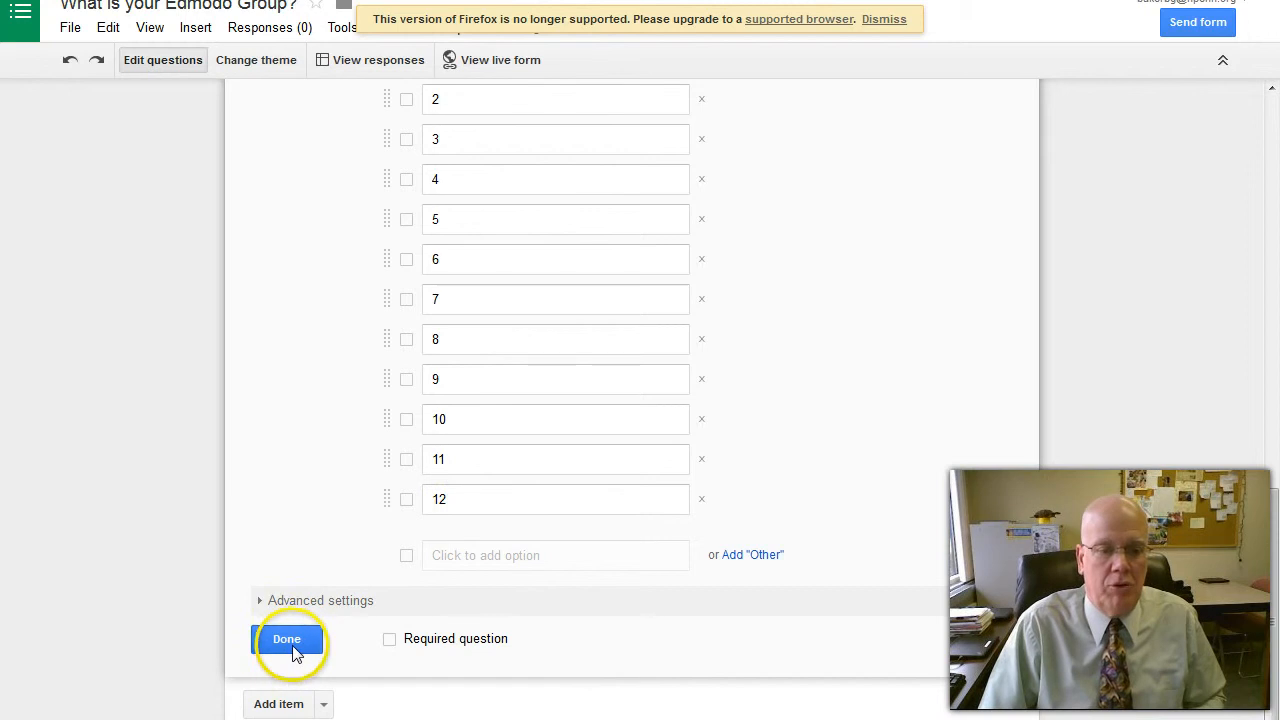
{"action": "left_click", "coordinate": [391, 639]}
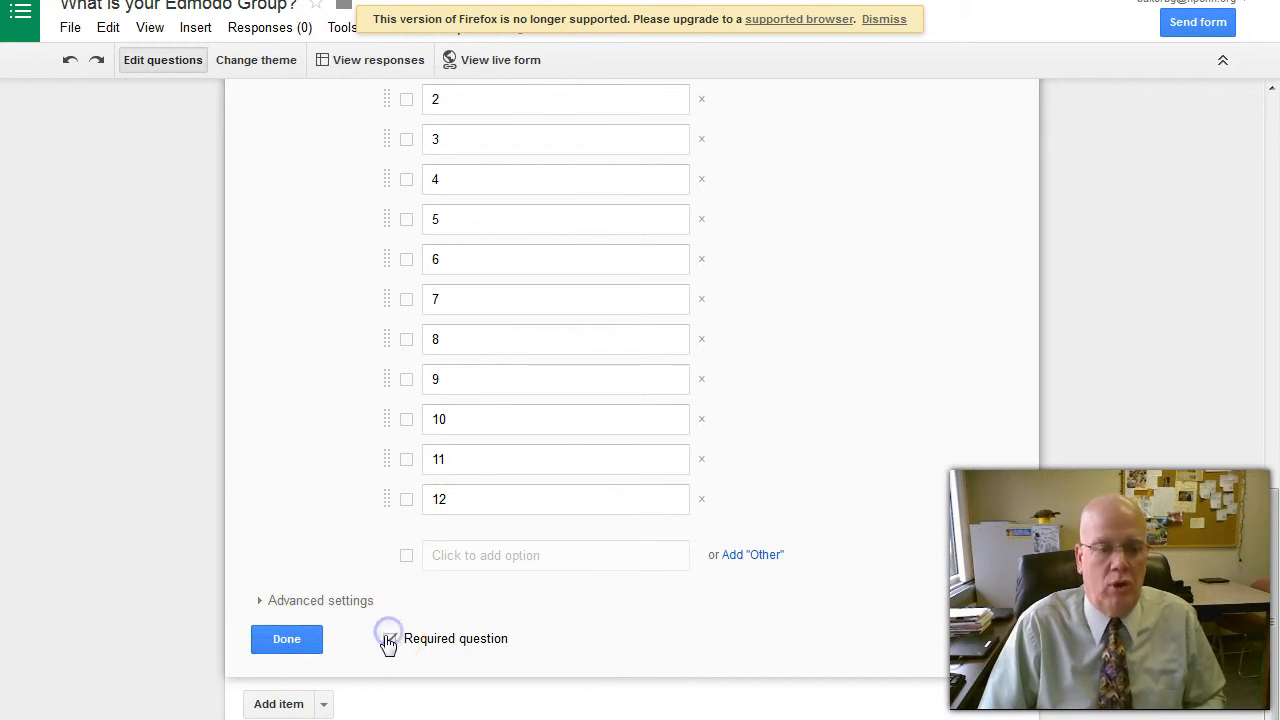
{"action": "left_click", "coordinate": [286, 639]}
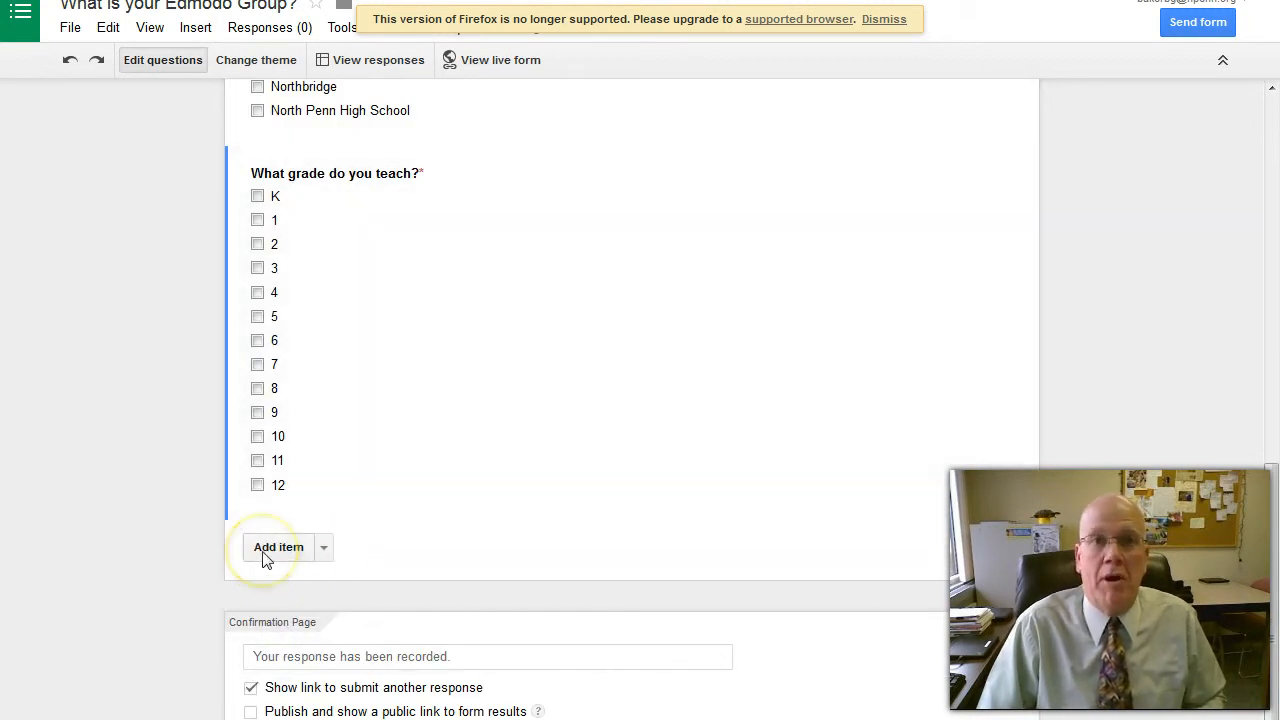
Add a Text question titled "What is the code for your new Edmodo class?" below the grade question.
{"action": "left_click", "coordinate": [323, 548]}
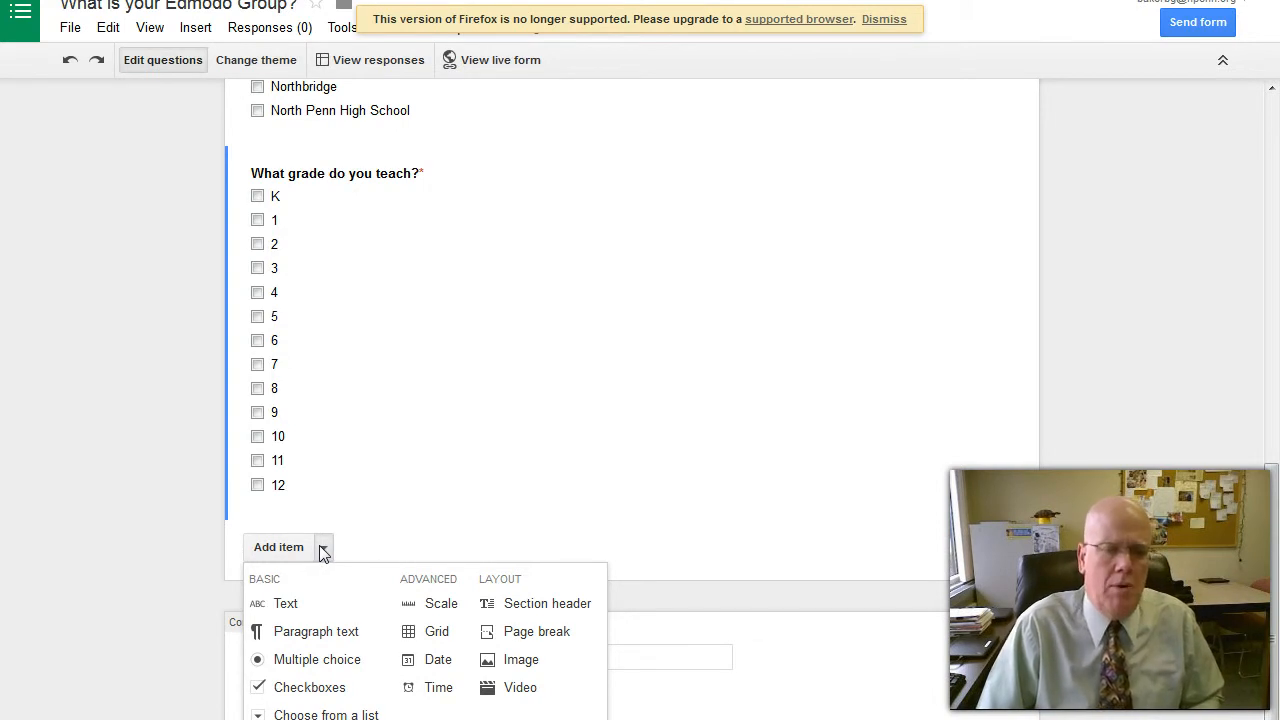
{"action": "left_click", "coordinate": [288, 605]}
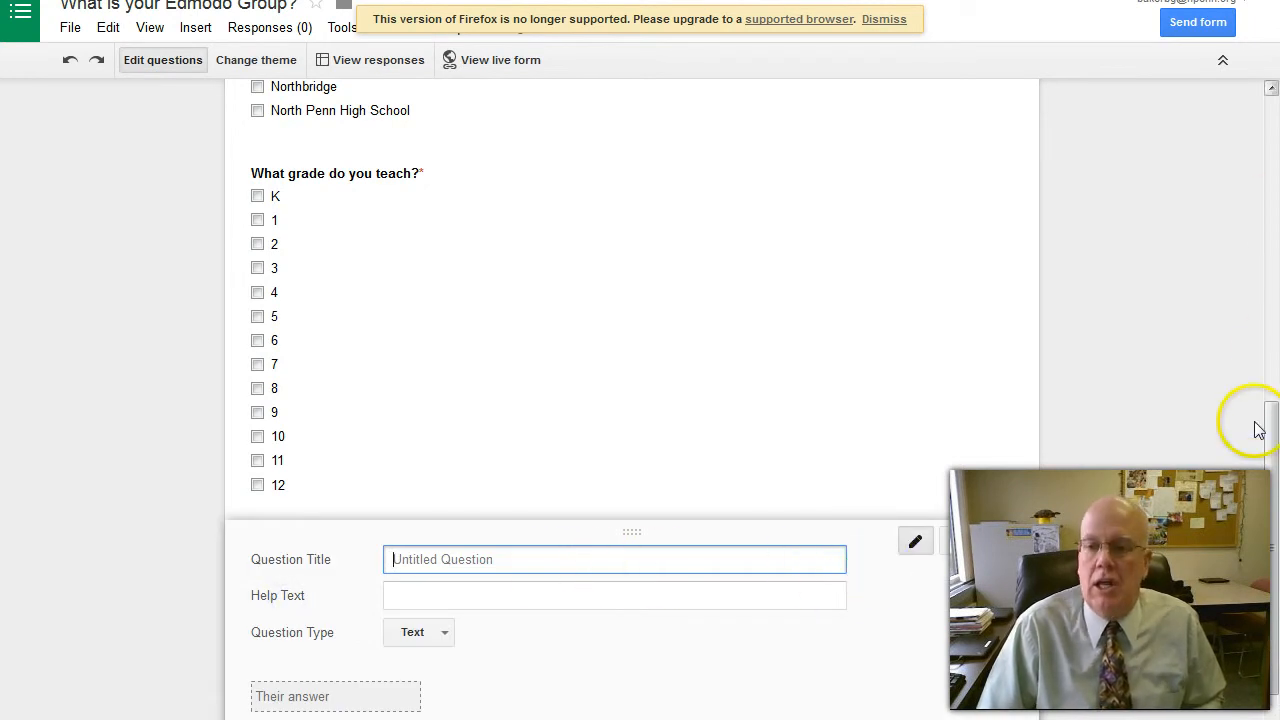
{"action": "left_click_drag", "start_coordinate": [1274, 445], "coordinate": [1275, 485]}
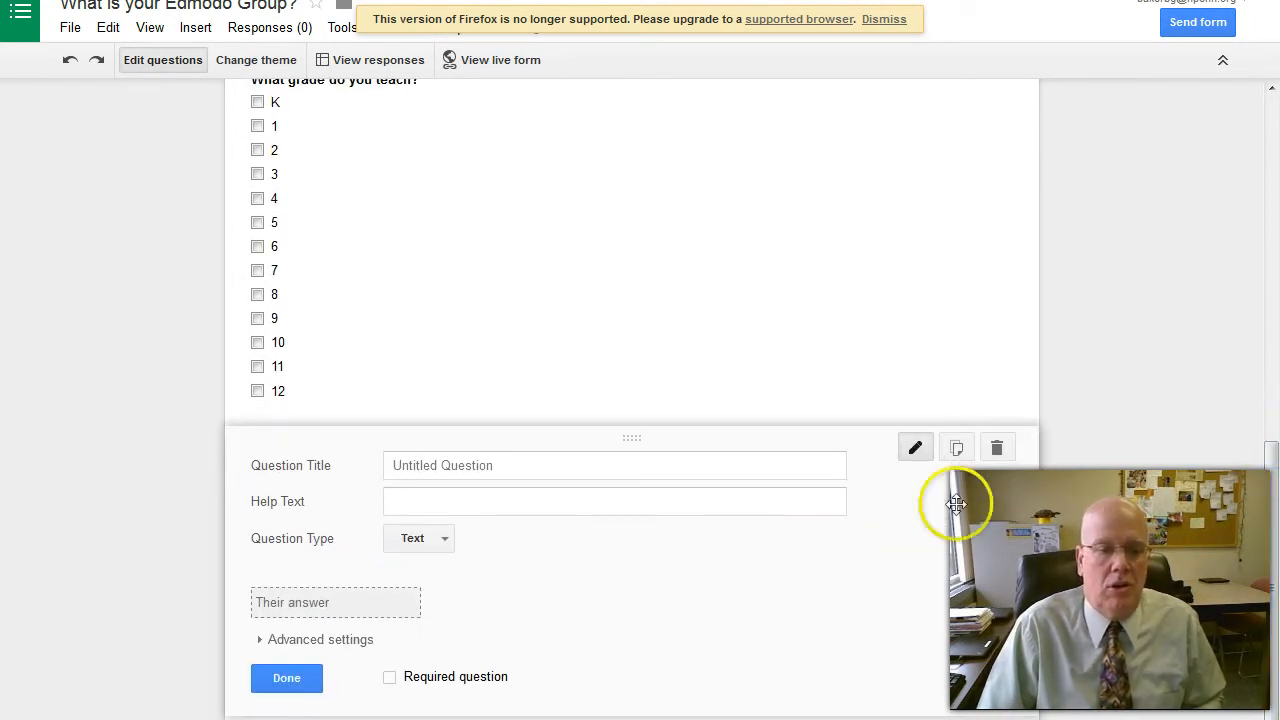
{"action": "left_click", "coordinate": [560, 465]}
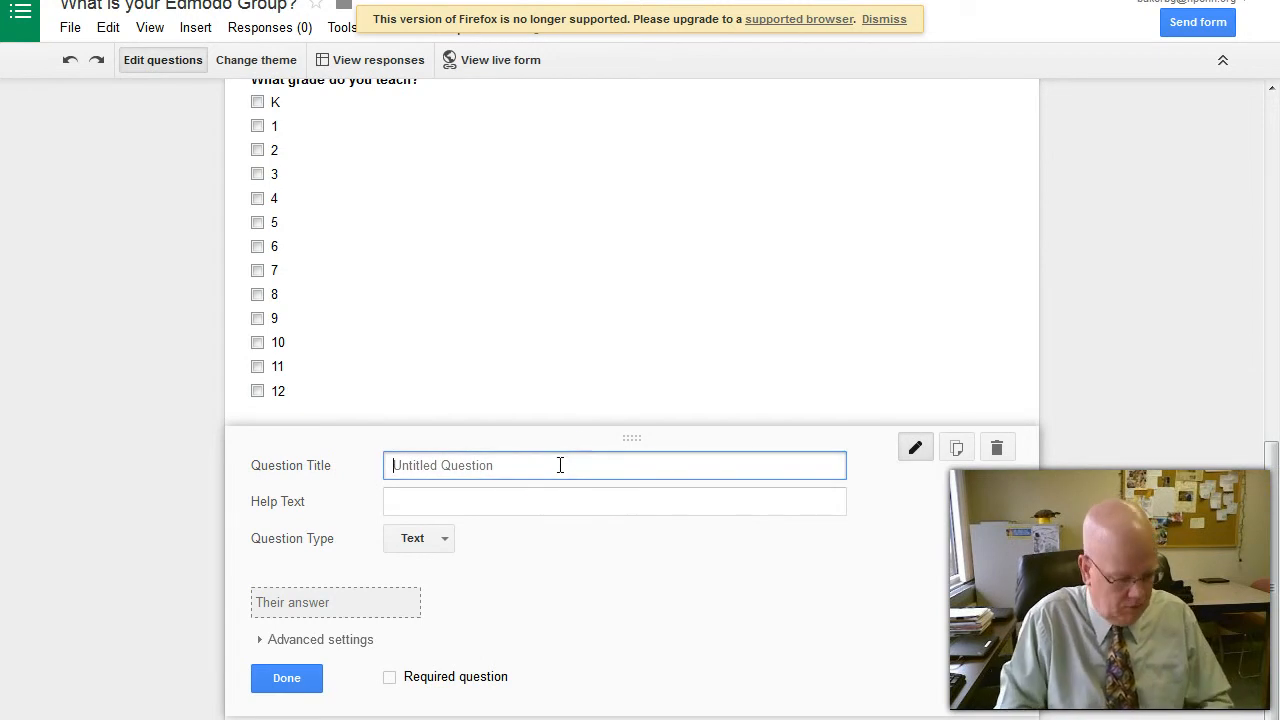
{"action": "type", "text": "W"}
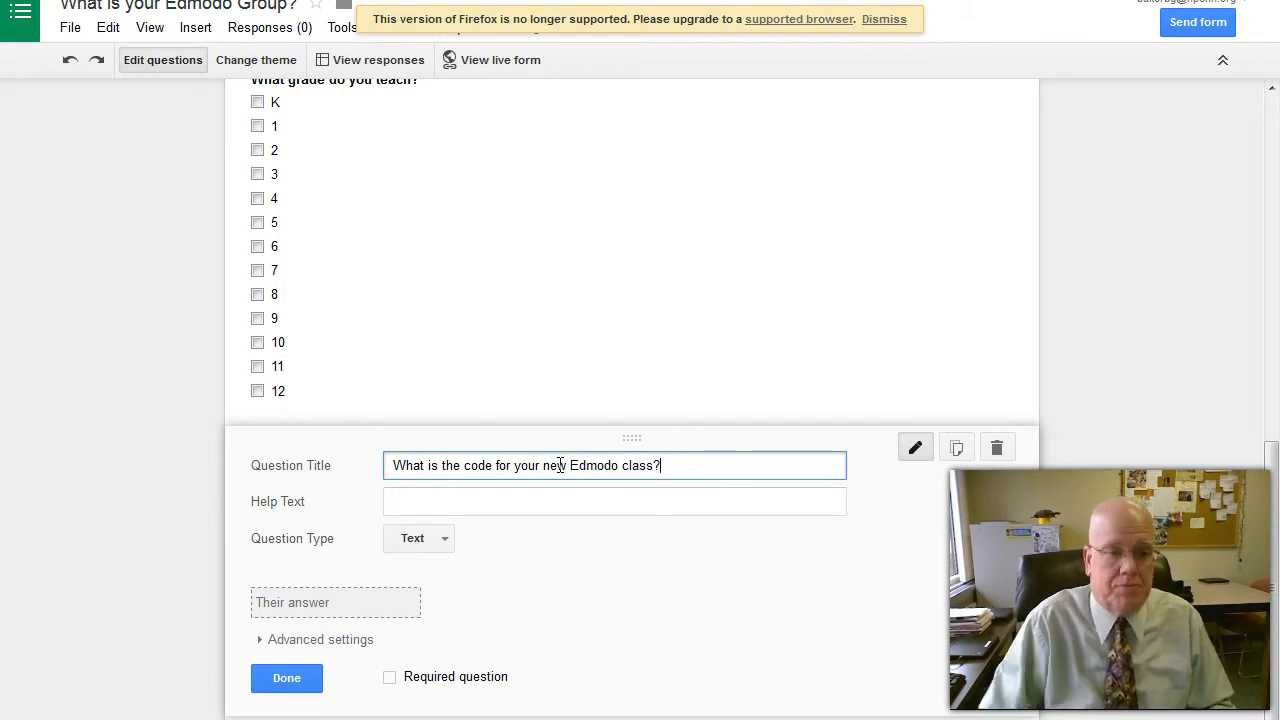
Set the help text to "On the left side of your screen, please give me the group code in order to join your class.".
{"action": "left_click", "coordinate": [427, 502]}
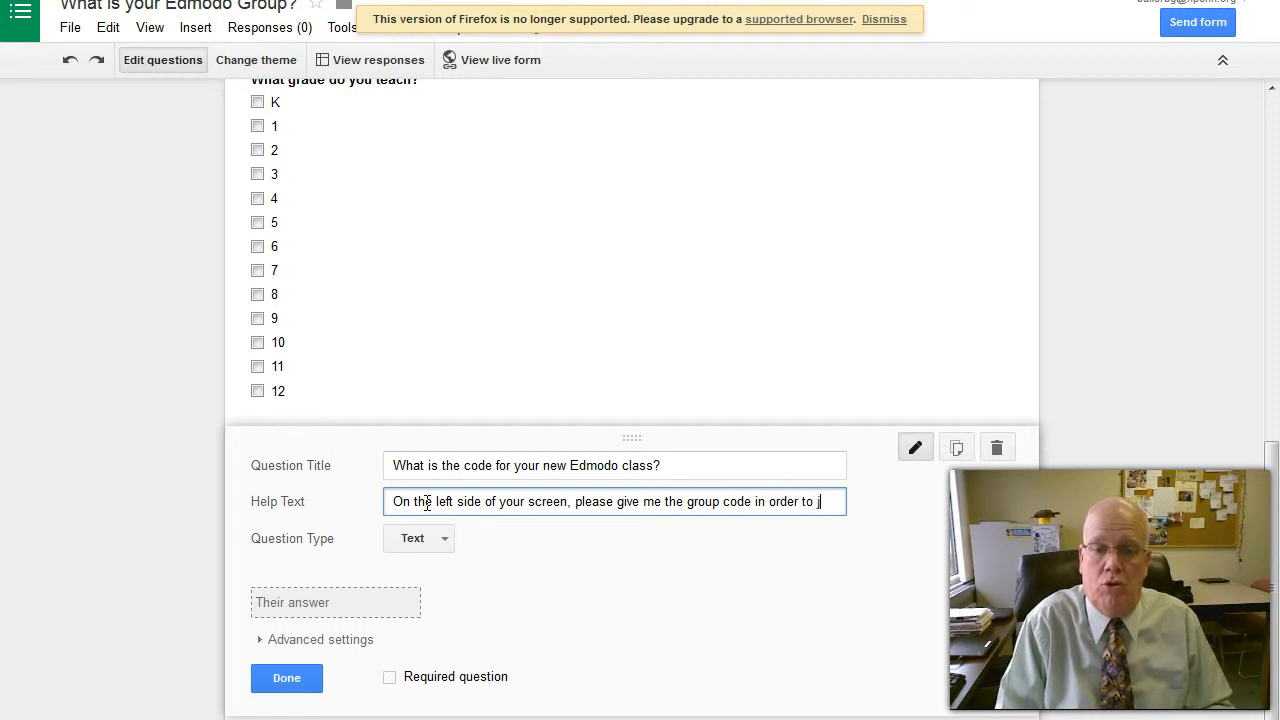
{"action": "type", "text": "your cl"}
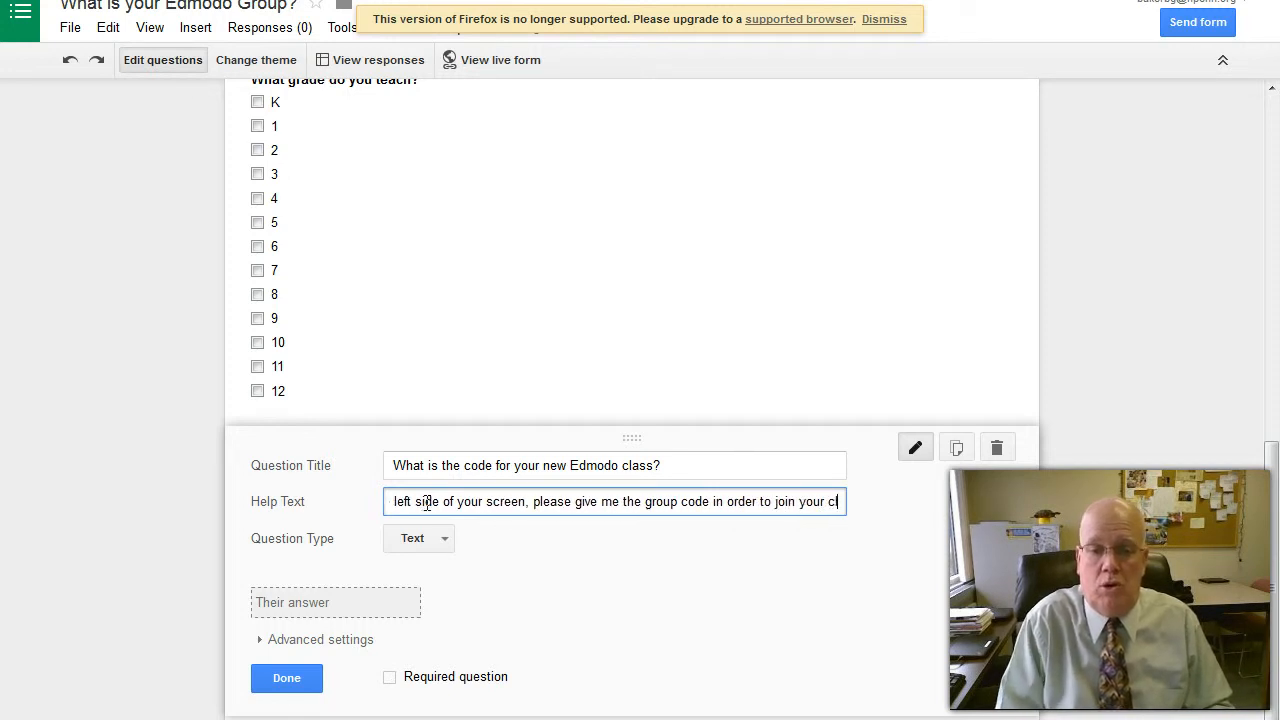
{"action": "type", "text": "ass"}
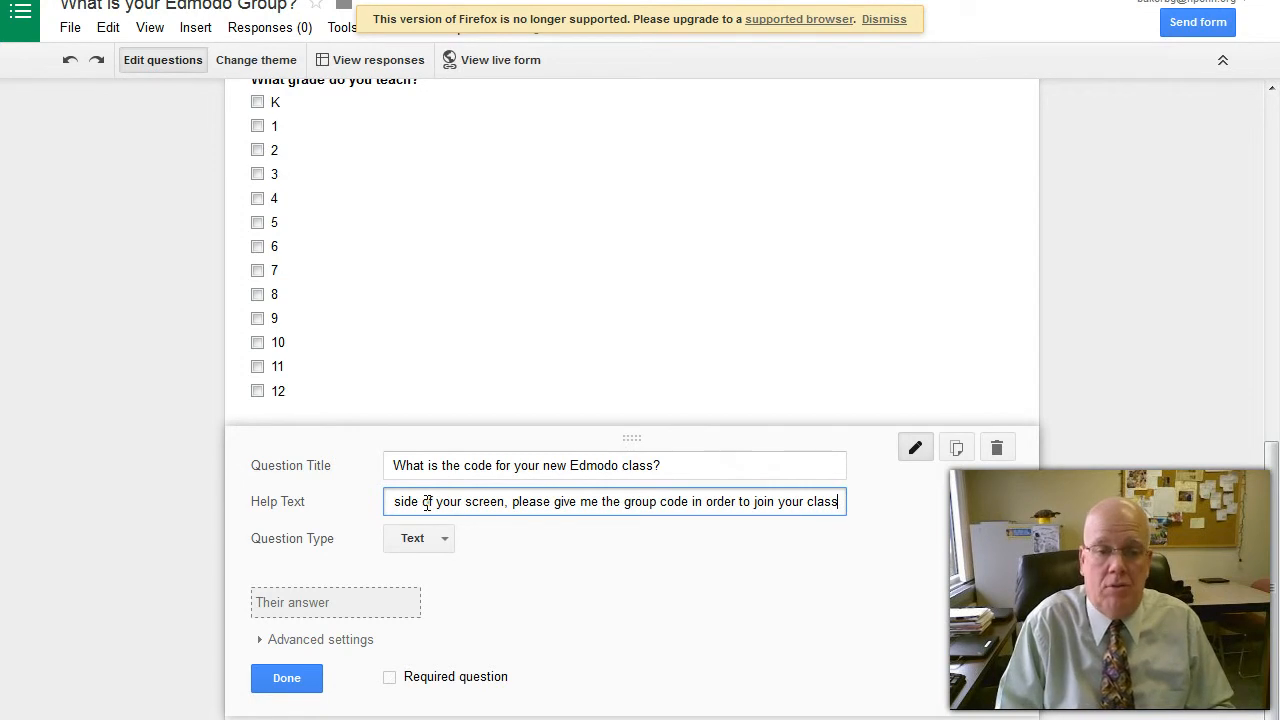
{"action": "type", "text": "."}
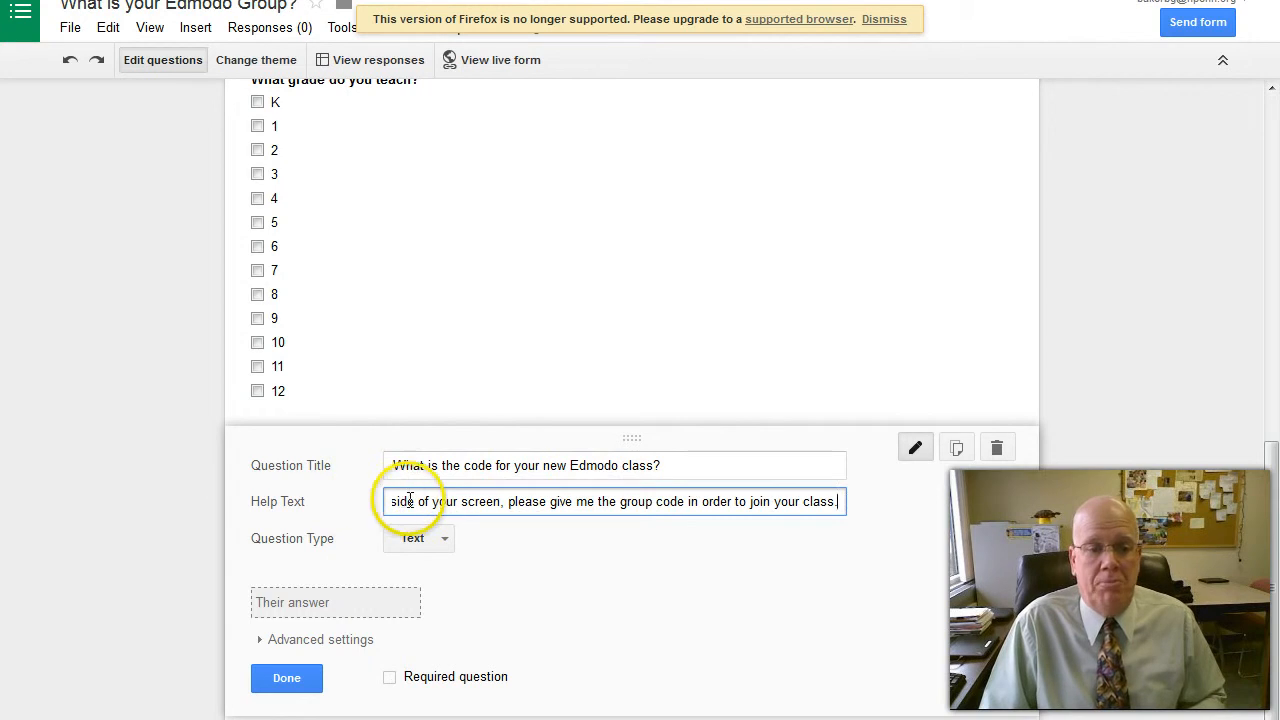
Save the class code question as required and dismiss the unsupported browser notice.
{"action": "left_click", "coordinate": [389, 677]}
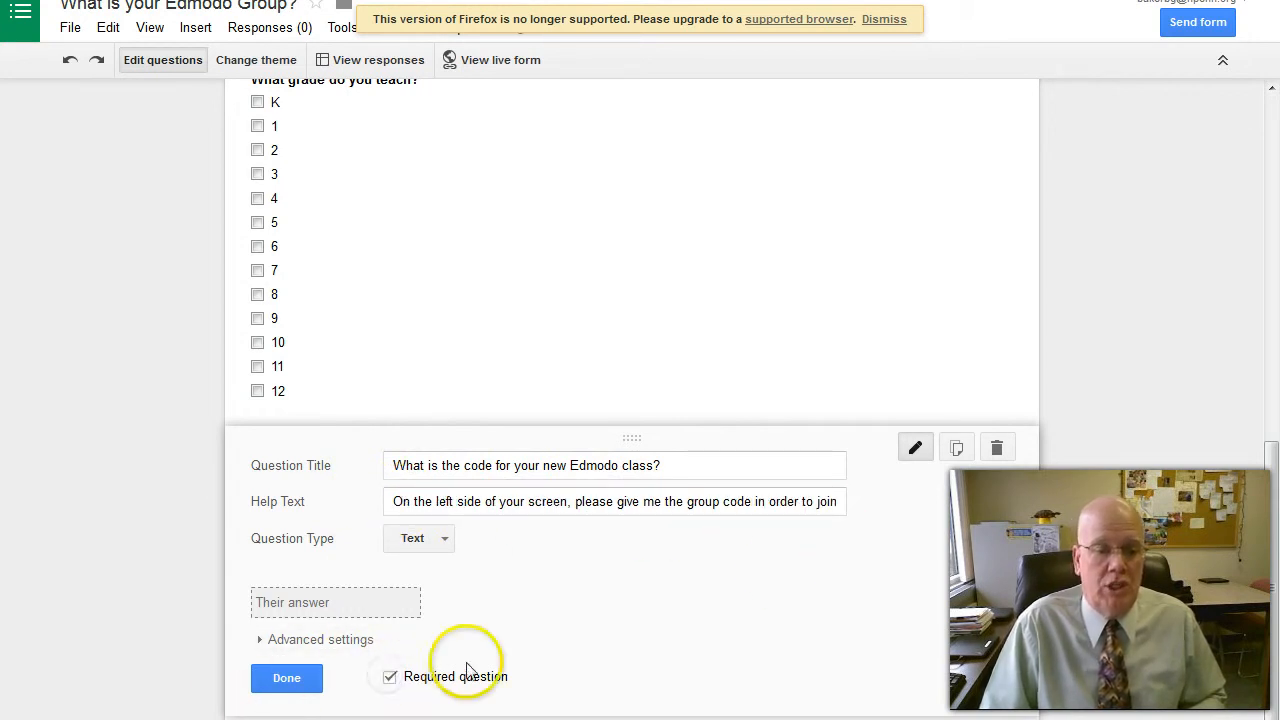
{"action": "left_click", "coordinate": [281, 679]}
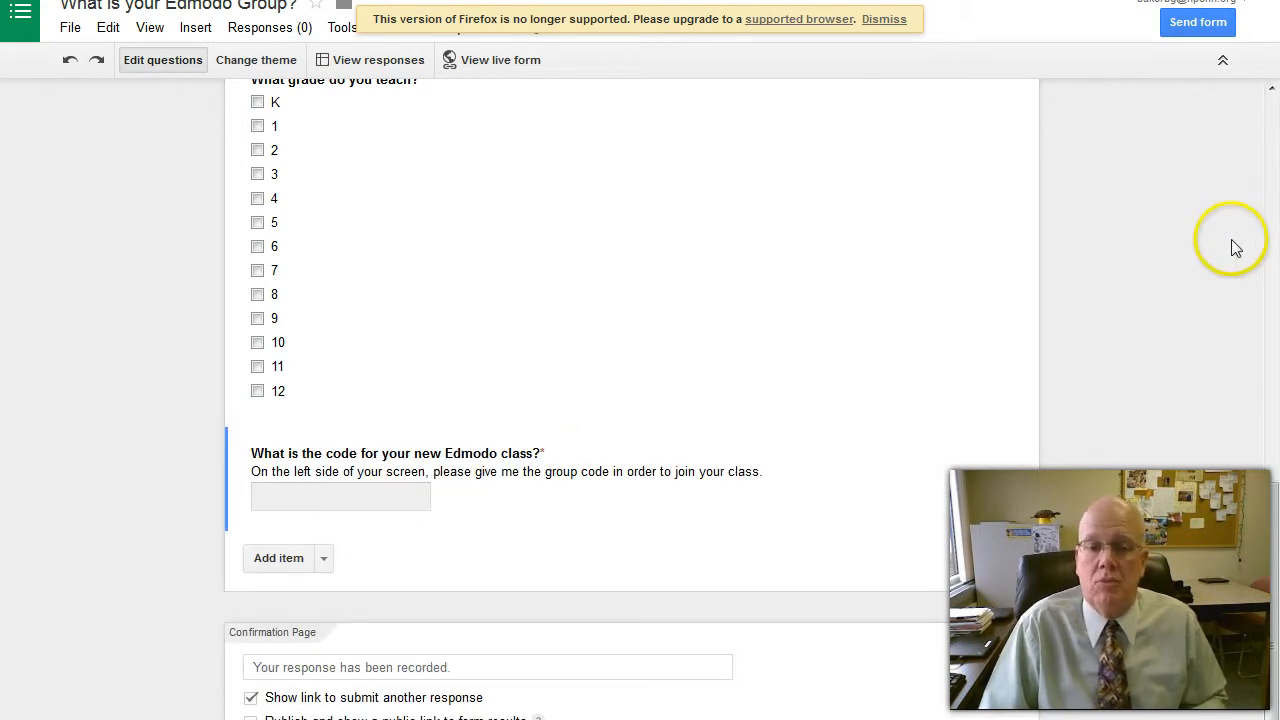
{"action": "left_click_drag", "start_coordinate": [1274, 526], "coordinate": [1275, 687]}
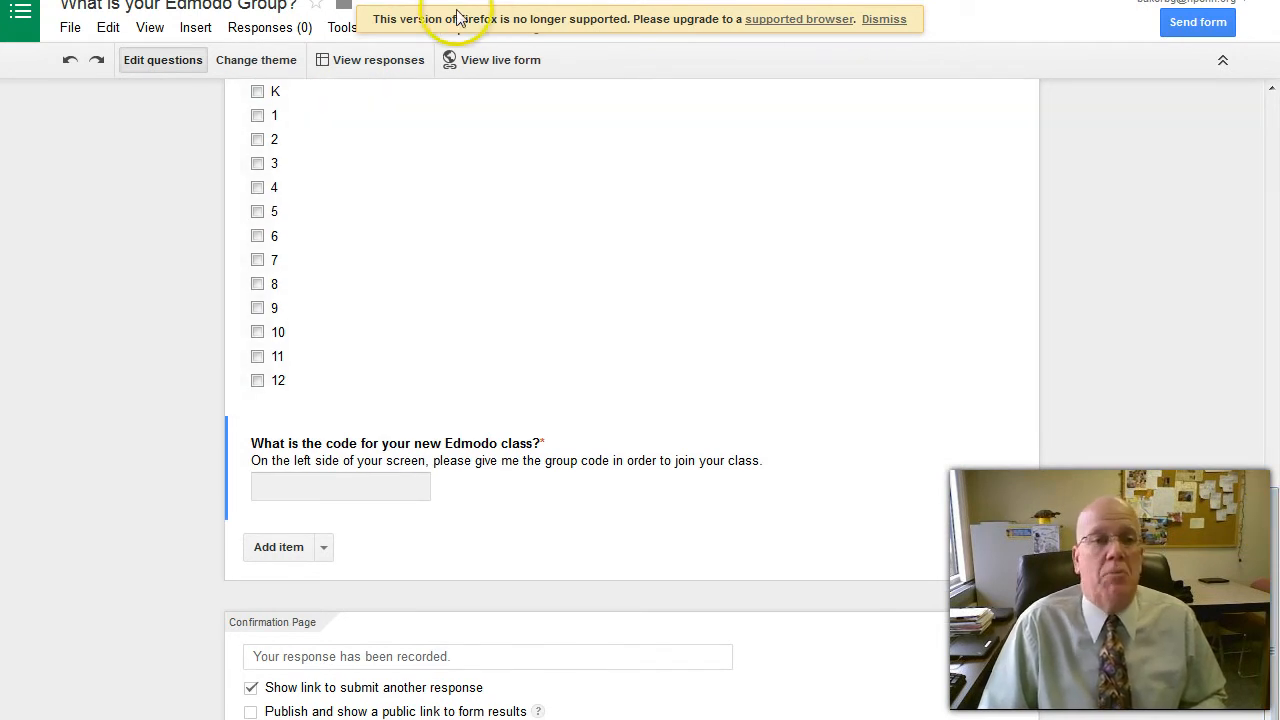
{"action": "left_click", "coordinate": [885, 19]}
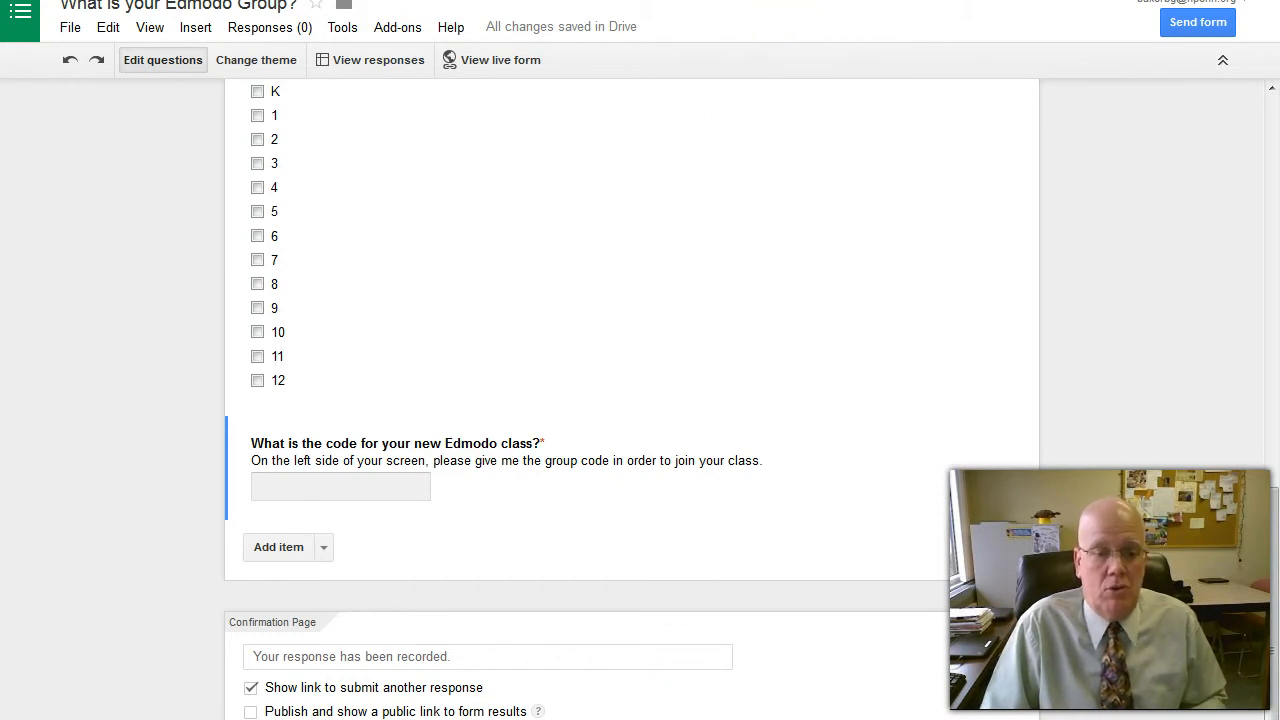
Turn off the link to submit another response on the form's confirmation page.
{"action": "scroll", "coordinate": [640, 360], "scroll_direction": "down", "scroll_amount": 3}
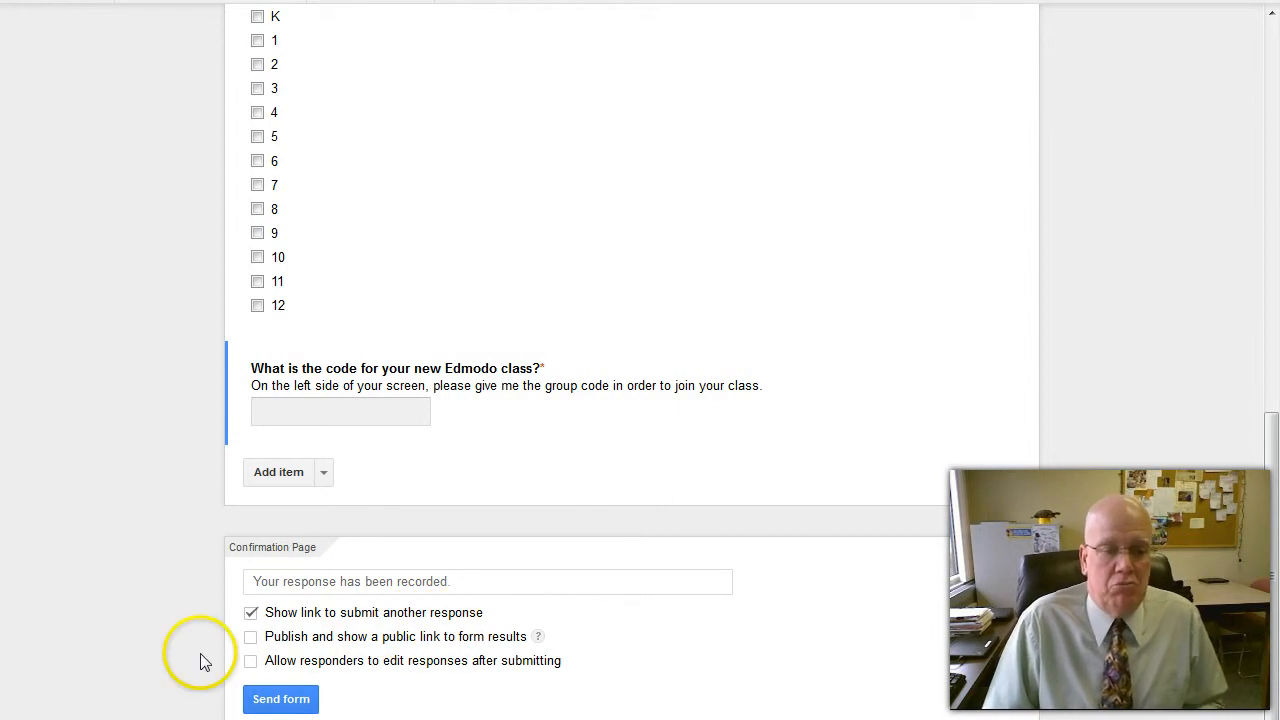
{"action": "left_click", "coordinate": [251, 613]}
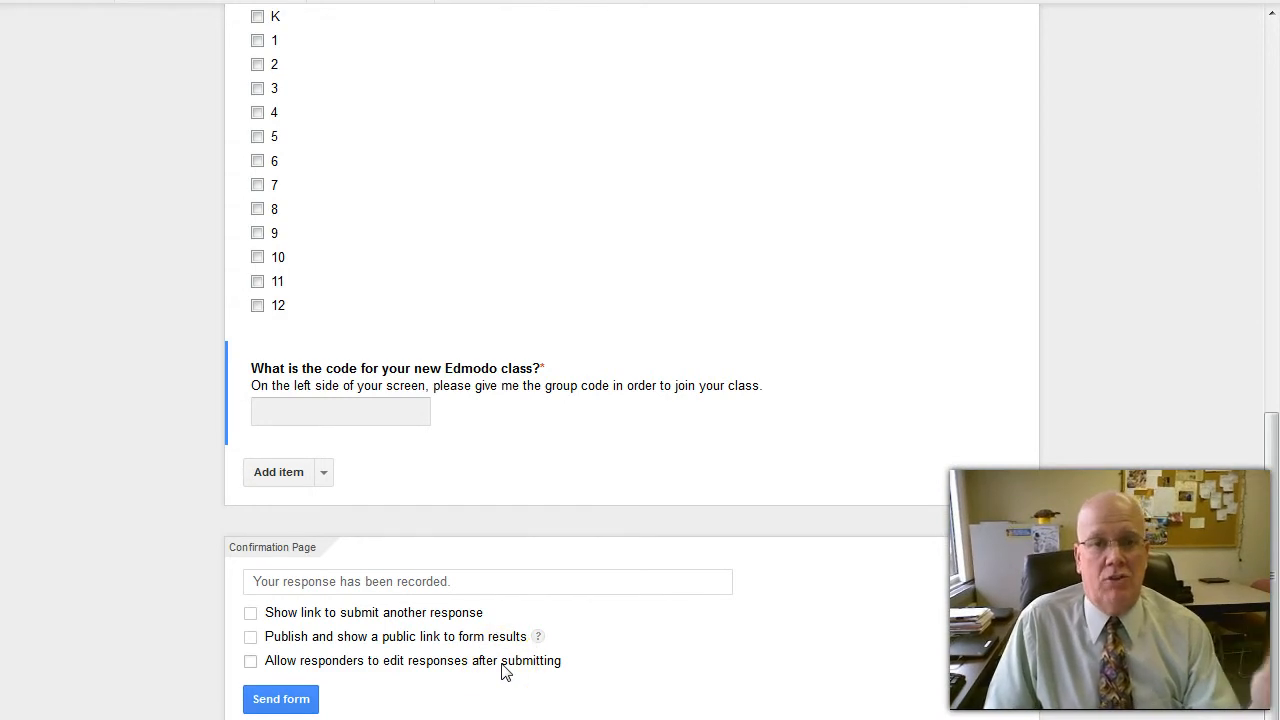
{"action": "left_click", "coordinate": [463, 700]}
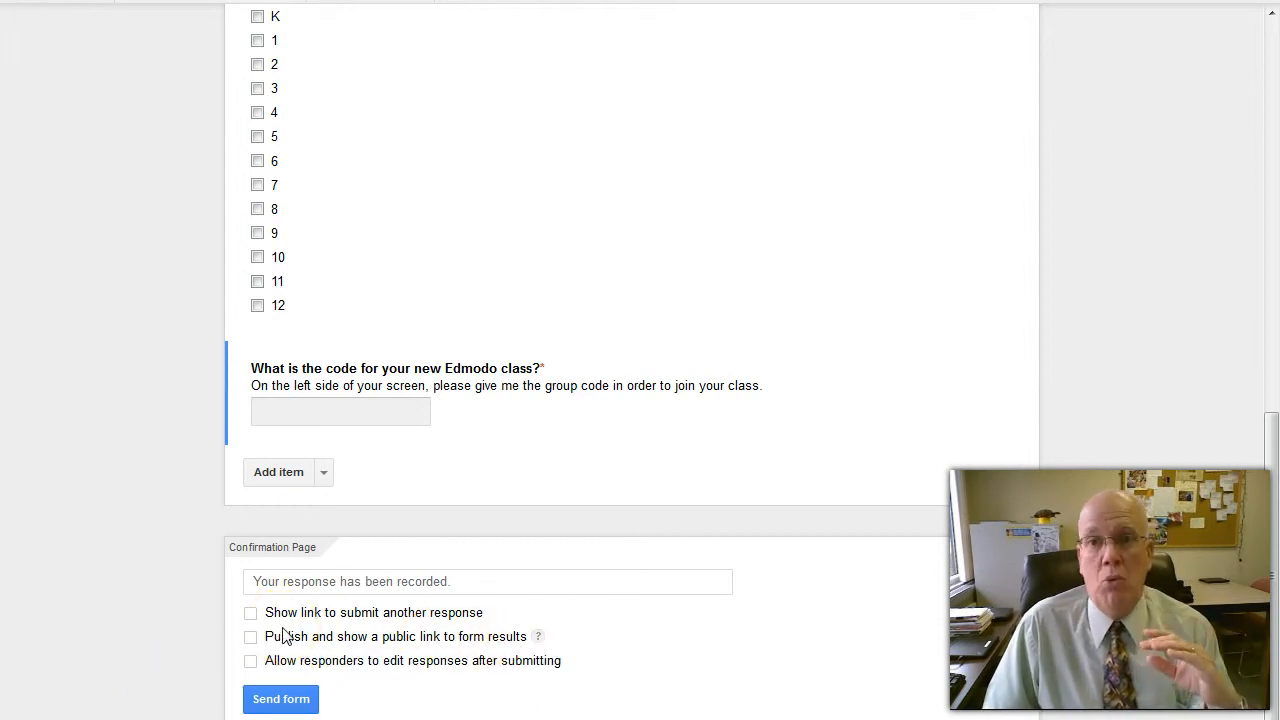
{"action": "scroll", "coordinate": [620, 195], "scroll_direction": "up", "scroll_amount": 4}
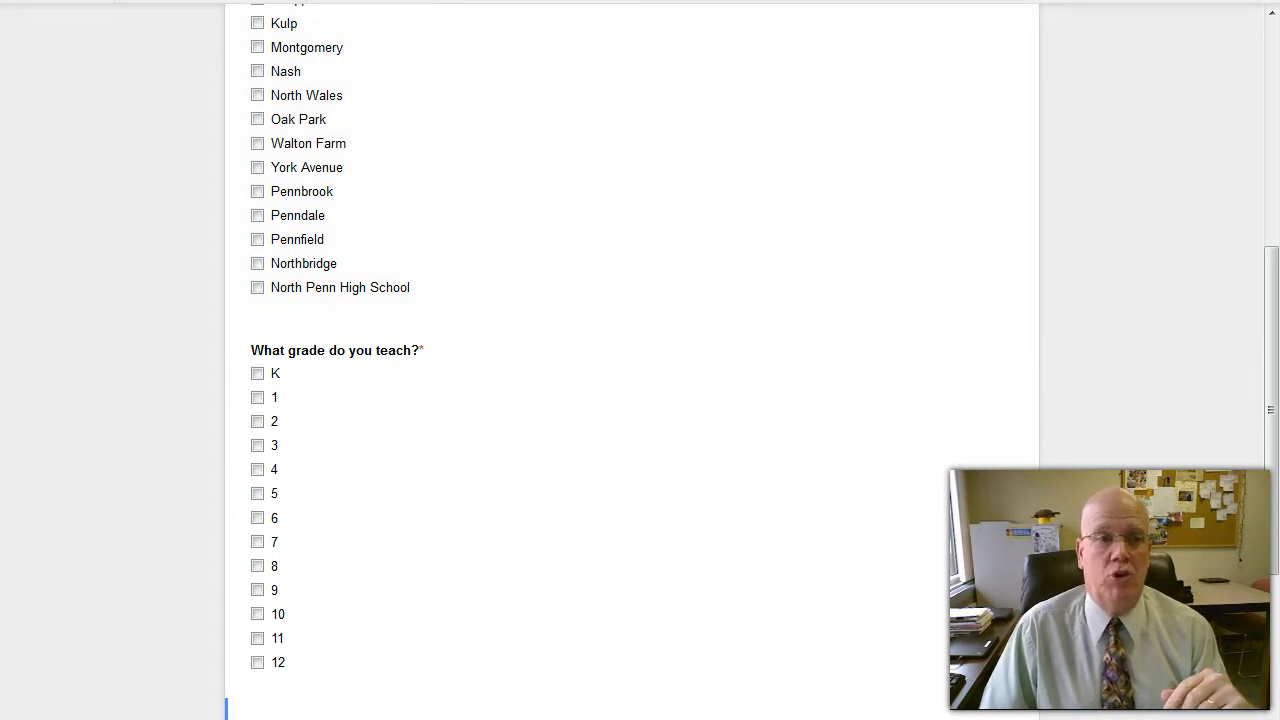
{"action": "scroll", "coordinate": [709, 400], "scroll_direction": "down", "scroll_amount": 4}
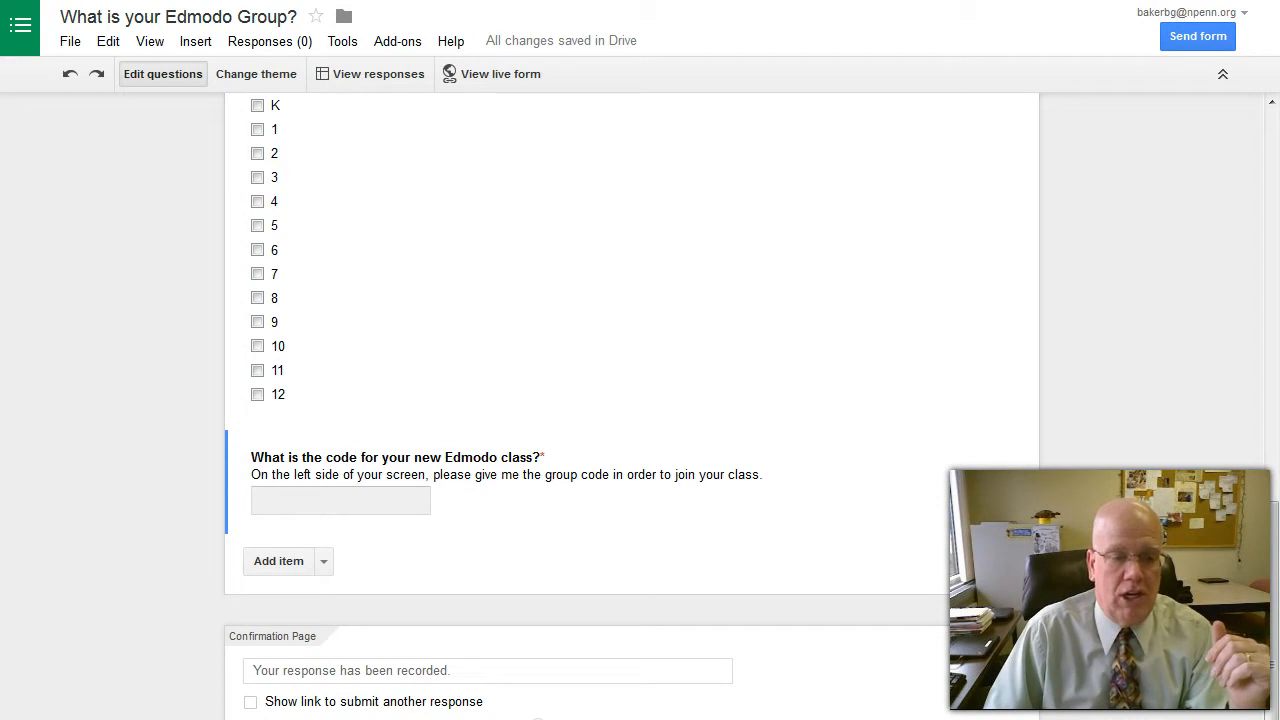
Open the form's sending options and copy the link to share.
{"action": "left_click", "coordinate": [1198, 37]}
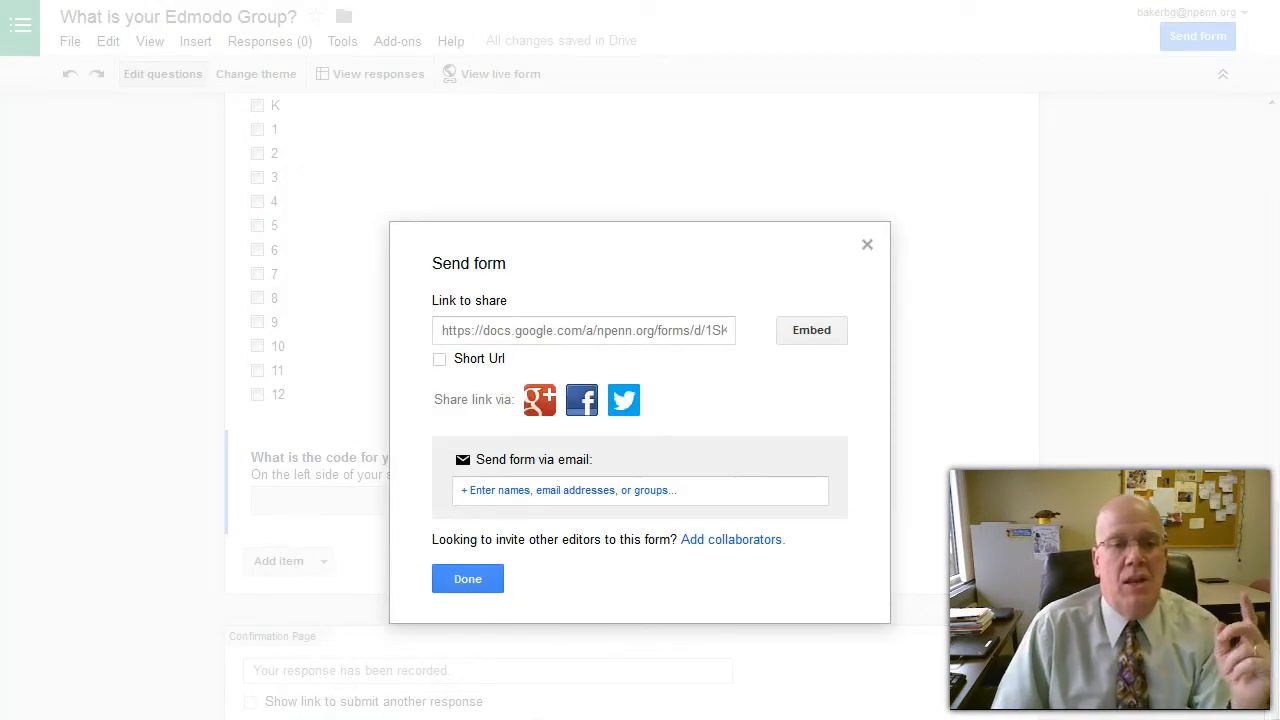
{"action": "right_click", "coordinate": [518, 336]}
{"action": "left_click", "coordinate": [572, 400]}
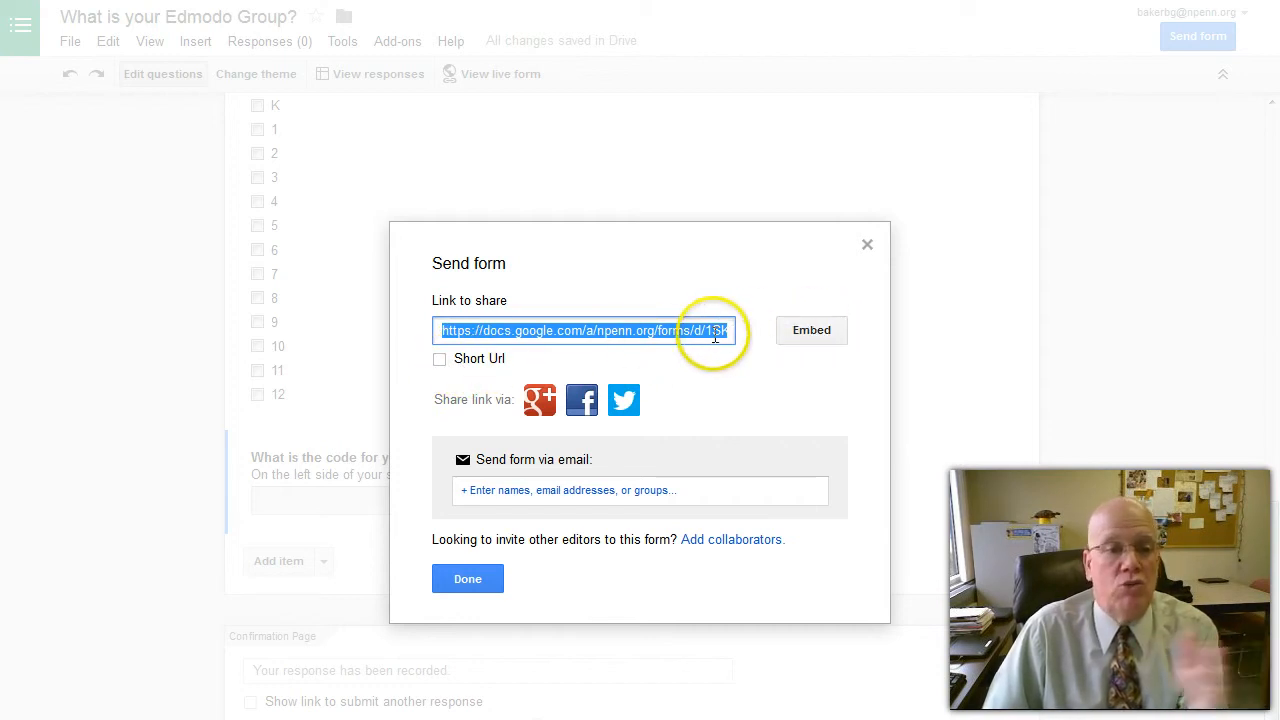
View the HTML embed code and custom size options, and return to the sending options.
{"action": "left_click", "coordinate": [813, 332]}
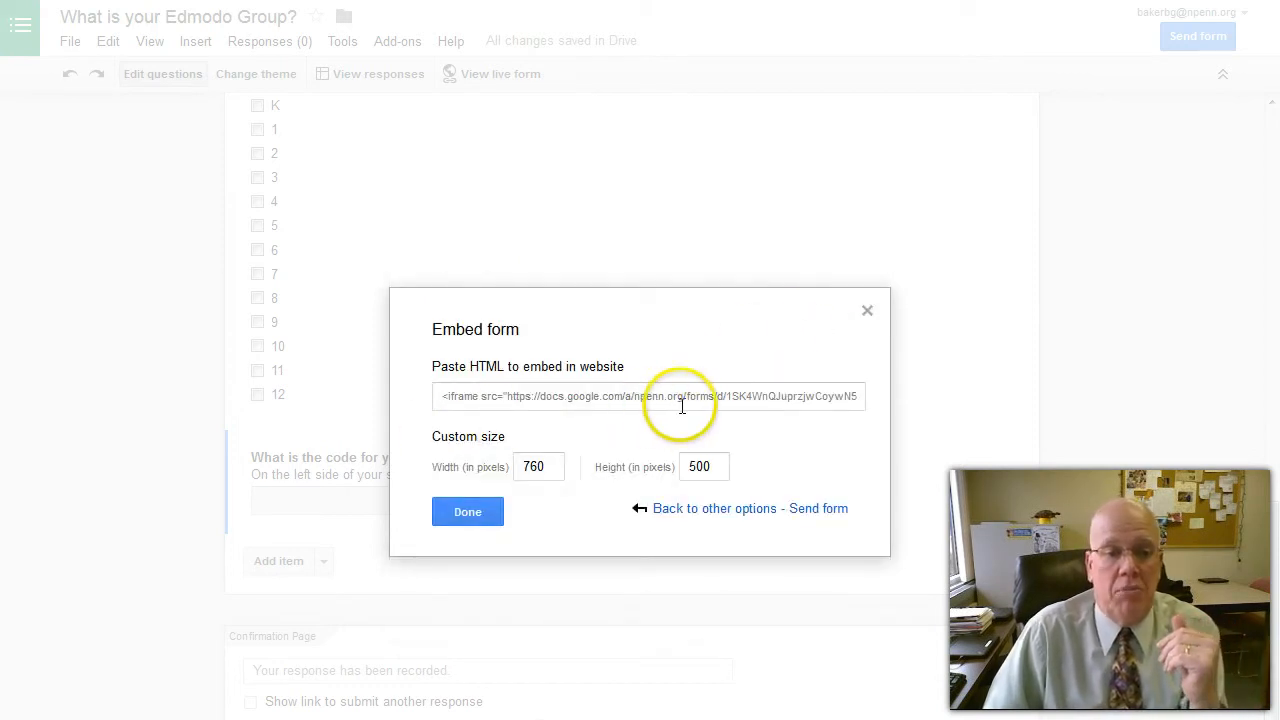
{"action": "left_click", "coordinate": [721, 509]}
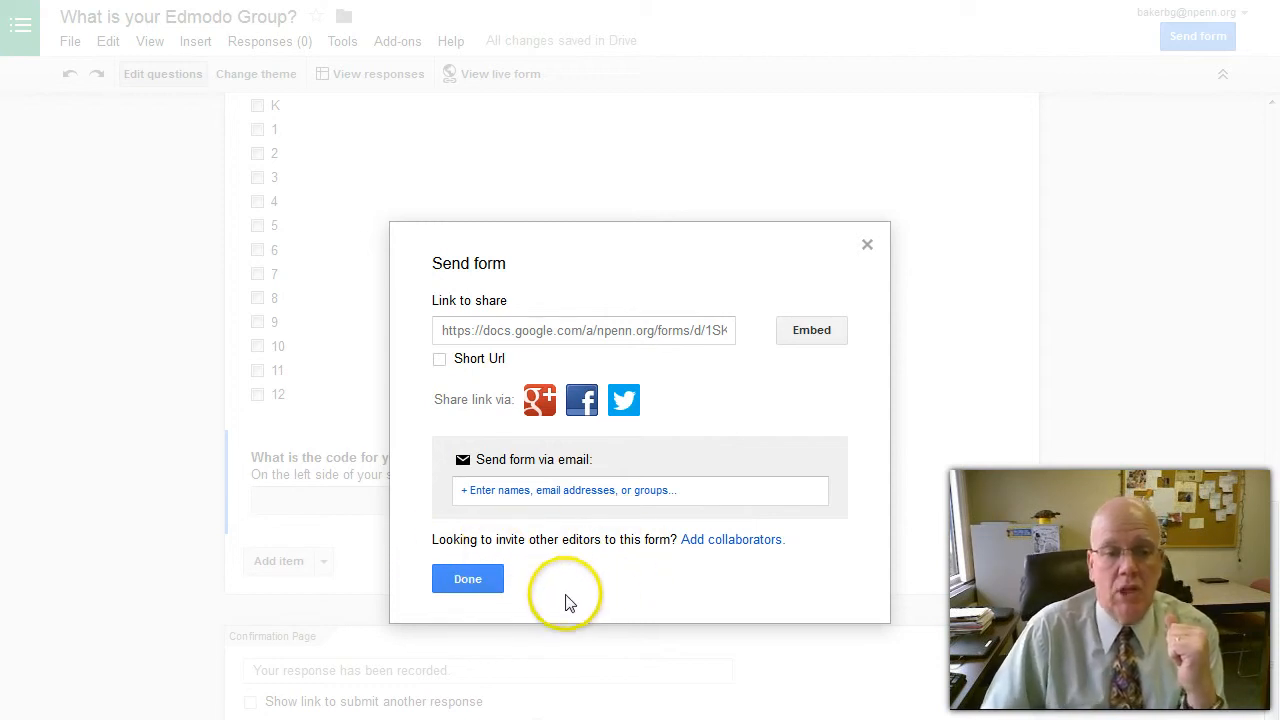
Open the form's collaborator sharing settings and set link sharing to "Anyone with the link" with "Can edit" access.
{"action": "left_click", "coordinate": [740, 541]}
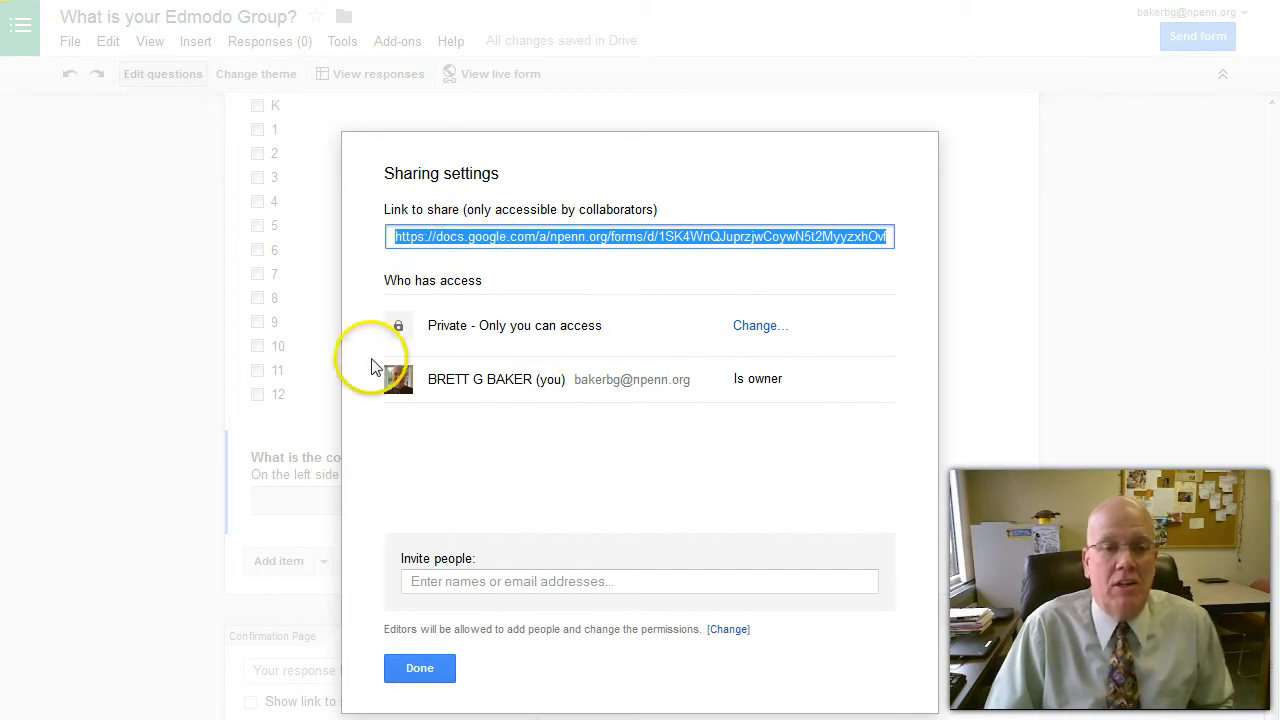
{"action": "left_click", "coordinate": [510, 343]}
{"action": "double_click", "coordinate": [510, 342]}
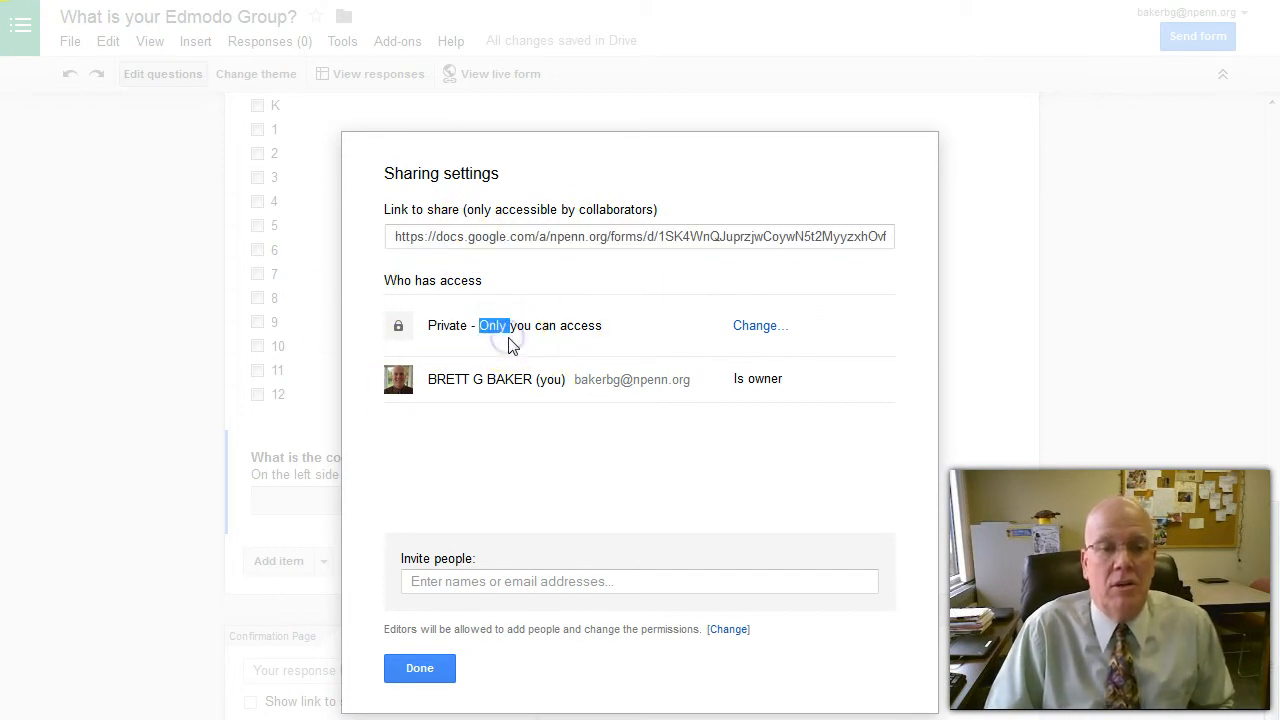
{"action": "left_click", "coordinate": [518, 343]}
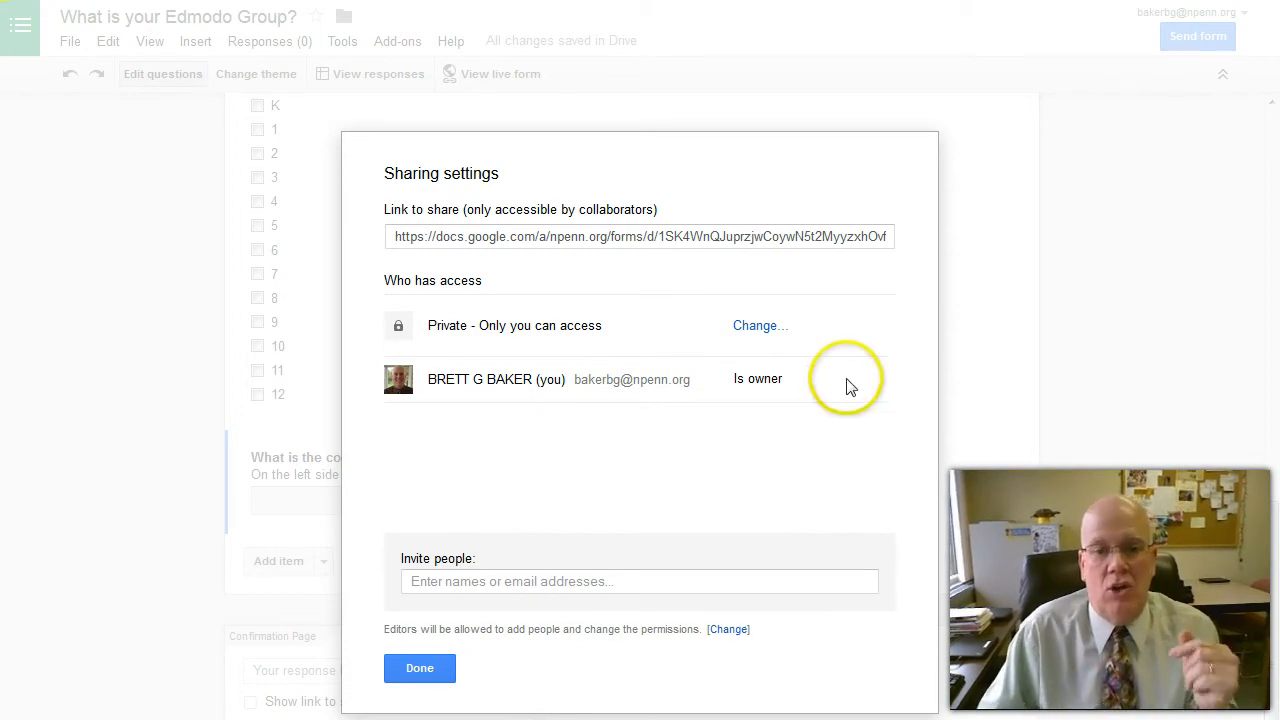
{"action": "left_click", "coordinate": [757, 327]}
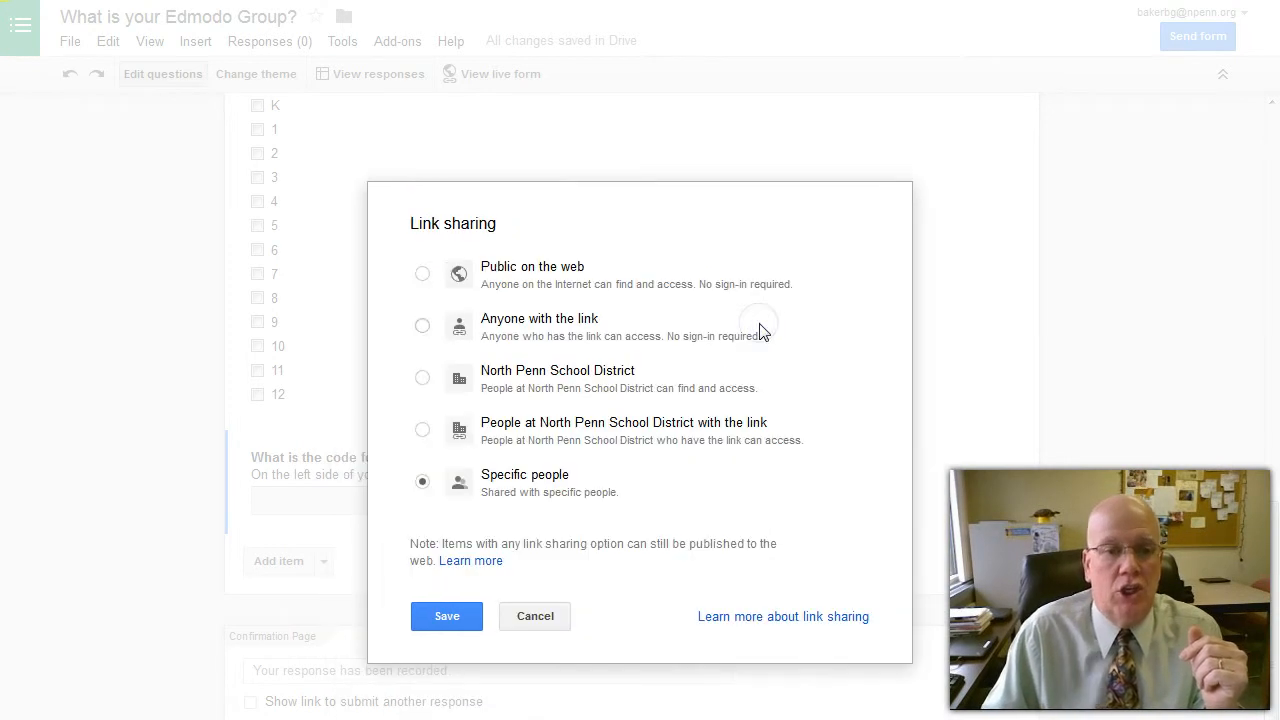
{"action": "left_click", "coordinate": [422, 327]}
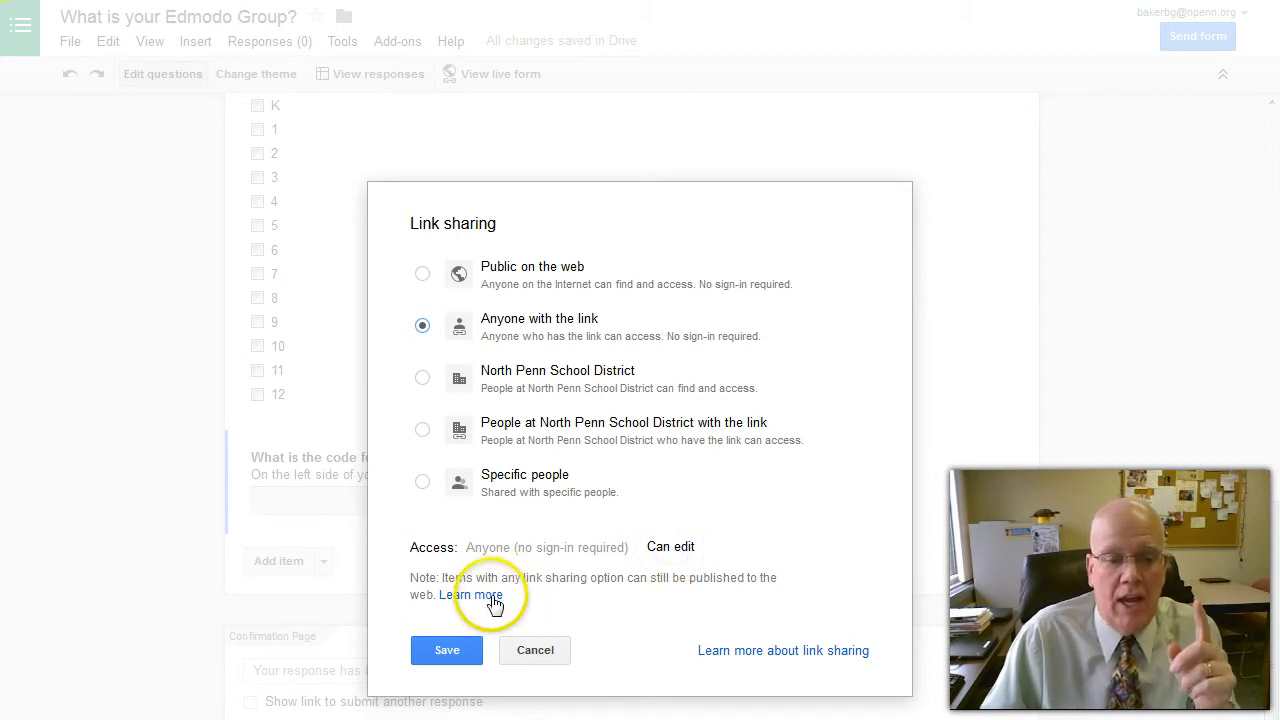
{"action": "left_click", "coordinate": [448, 650]}
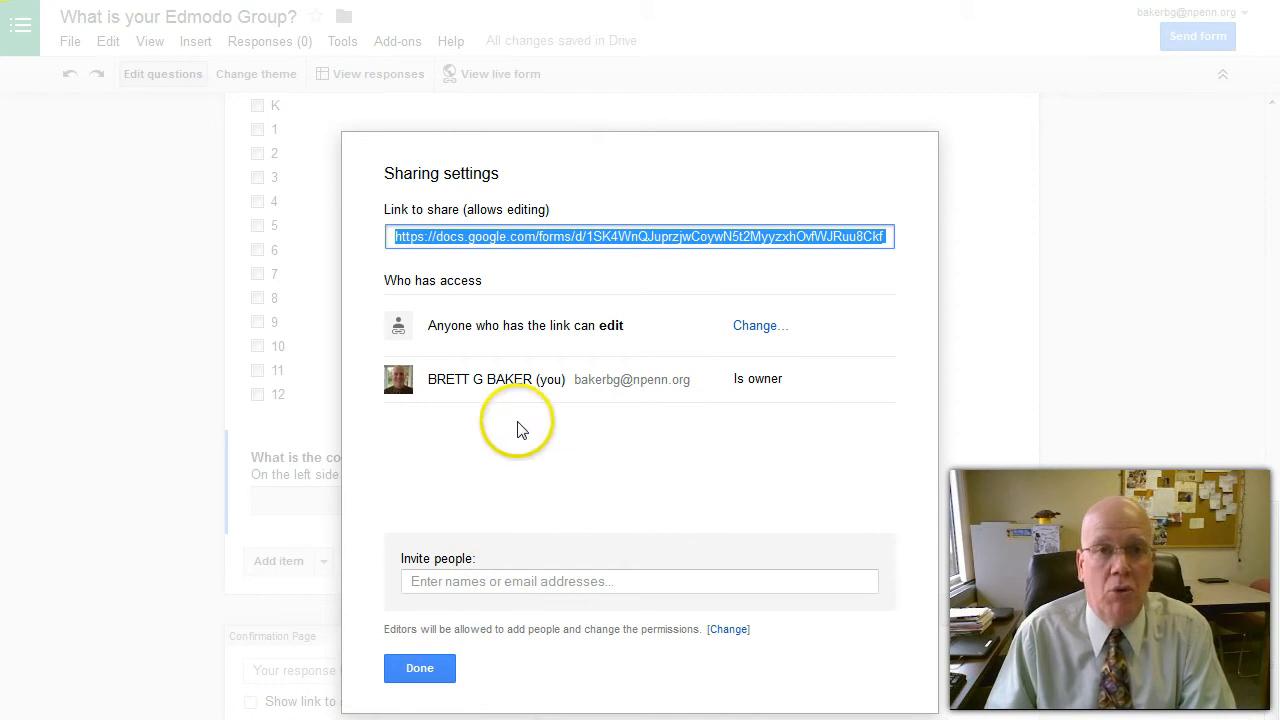
{"action": "left_click", "coordinate": [428, 677]}
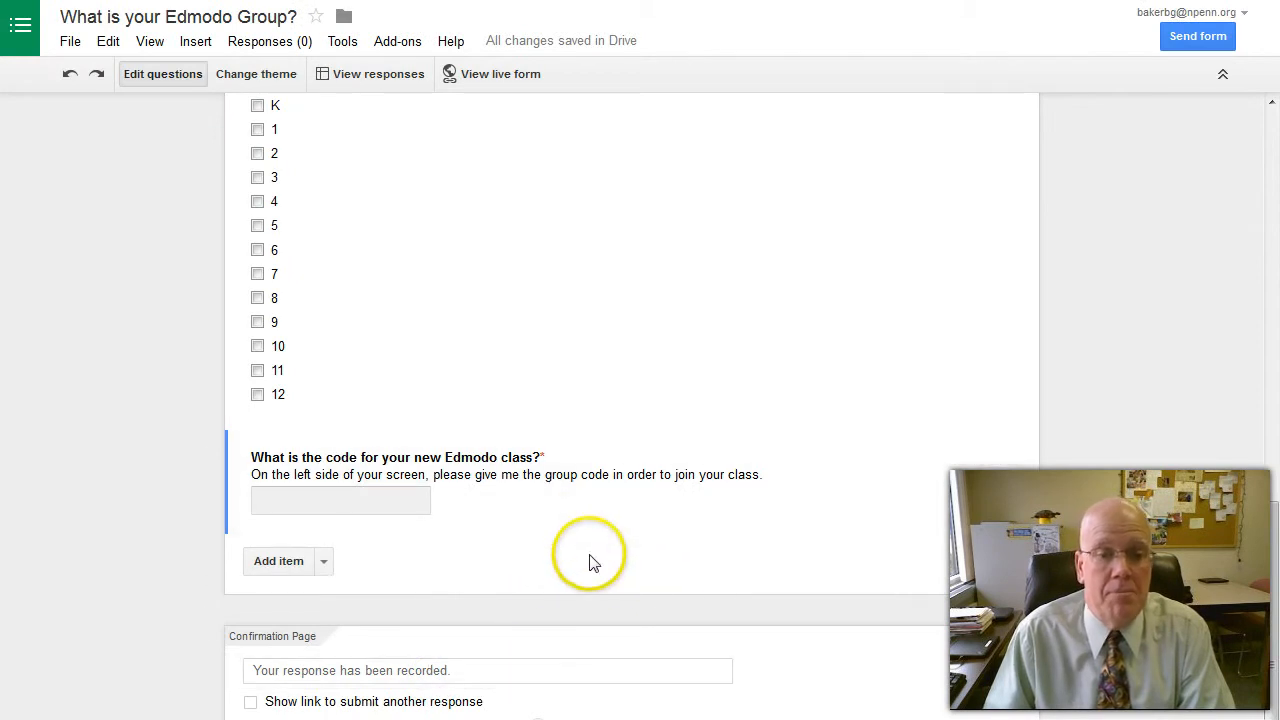
Open the live version of the form and review its school, grade and class code questions.
{"action": "scroll", "coordinate": [590, 560], "scroll_direction": "up", "scroll_amount": 8}
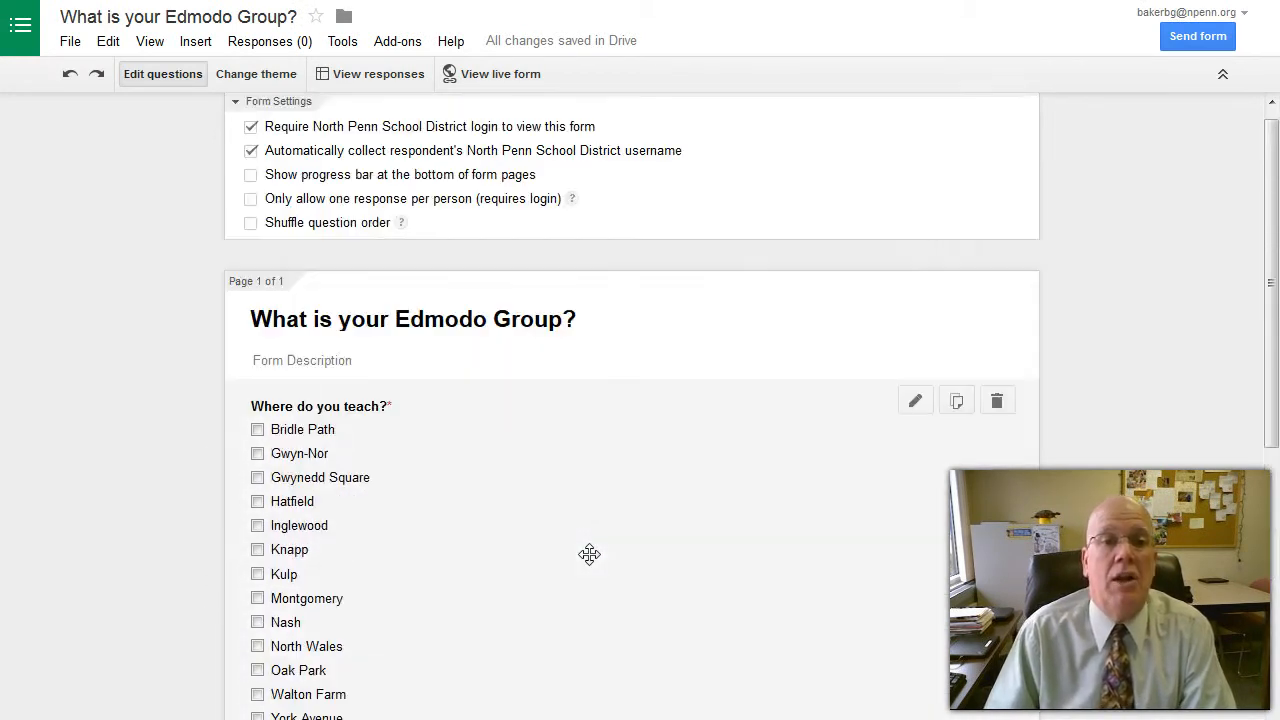
{"action": "scroll", "coordinate": [560, 548], "scroll_direction": "up", "scroll_amount": 1}
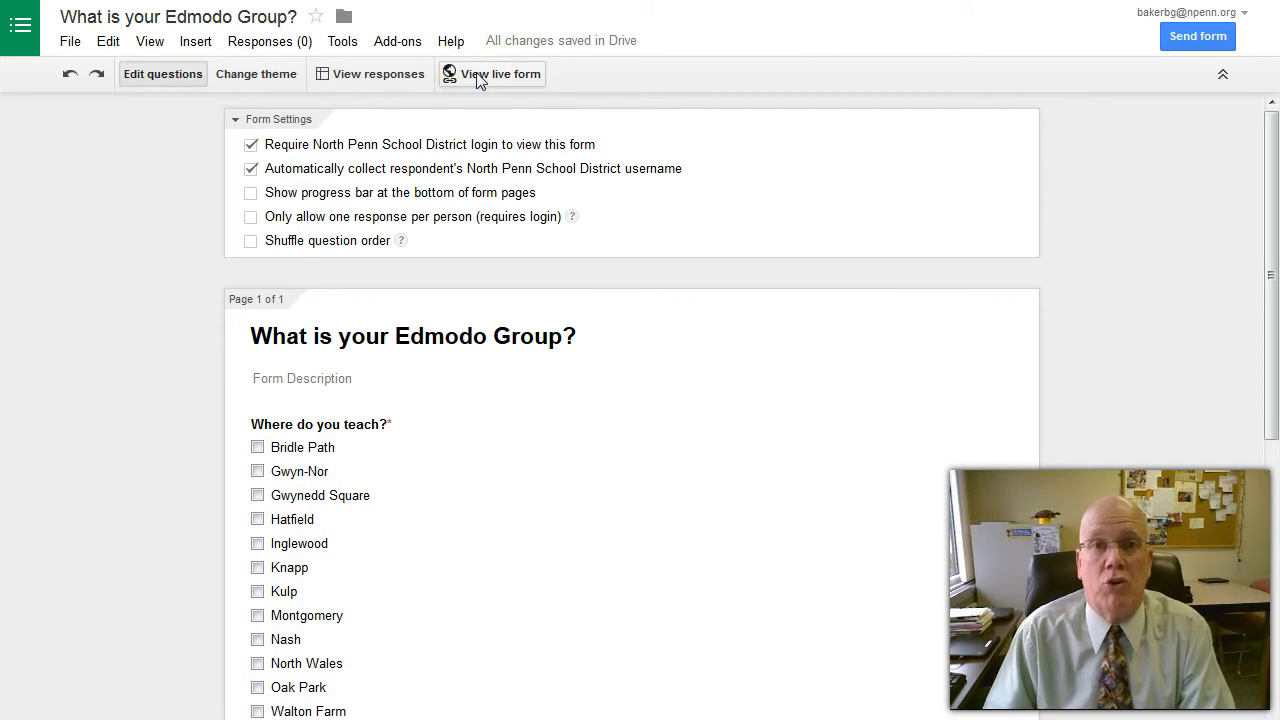
{"action": "left_click", "coordinate": [477, 76]}
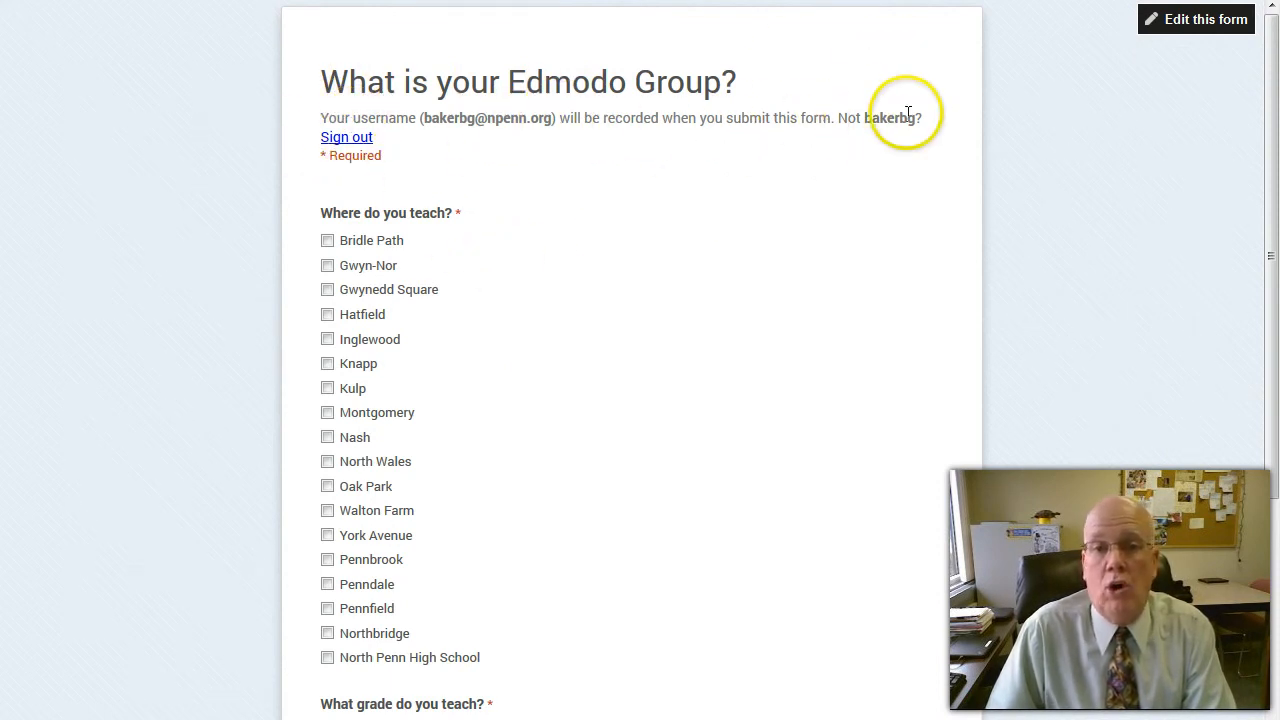
{"action": "scroll", "coordinate": [562, 260], "scroll_direction": "down", "scroll_amount": 5}
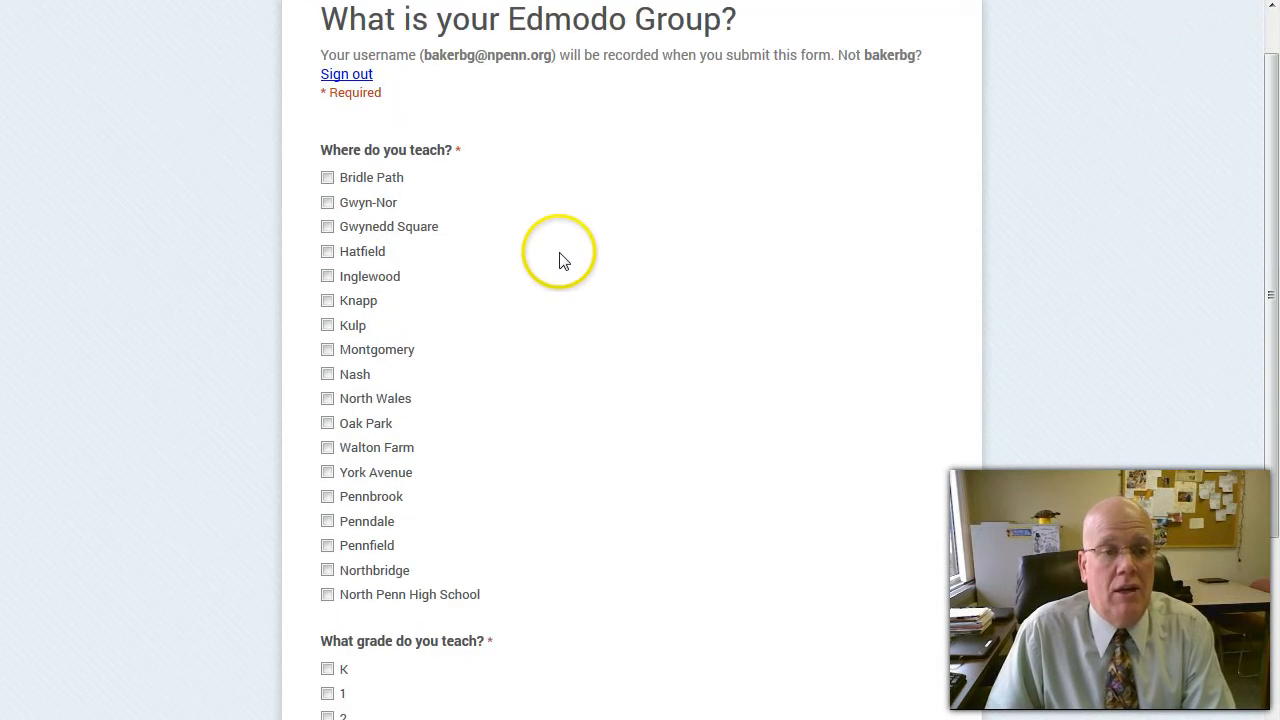
{"action": "scroll", "coordinate": [562, 260], "scroll_direction": "down", "scroll_amount": 1}
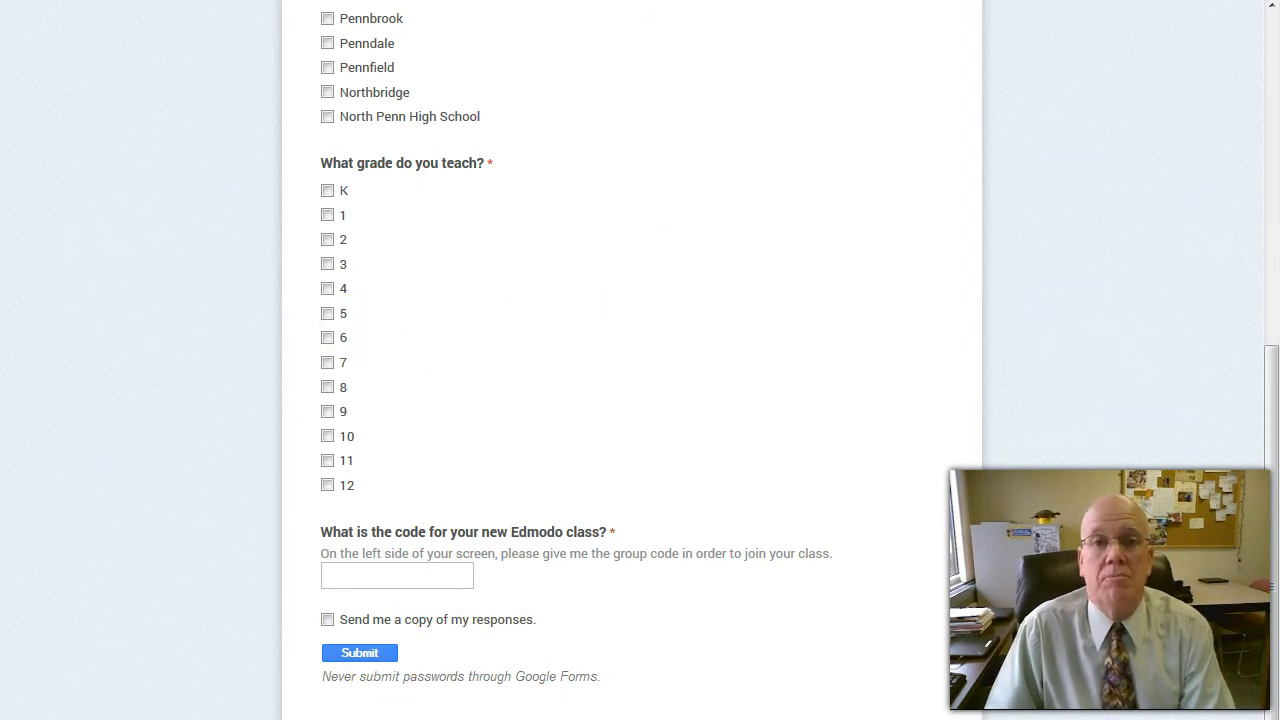
Switch to the Edmodo home page and write the note "Please fill out this form and then hit submit!".
{"action": "key", "text": "ctrl+t"}
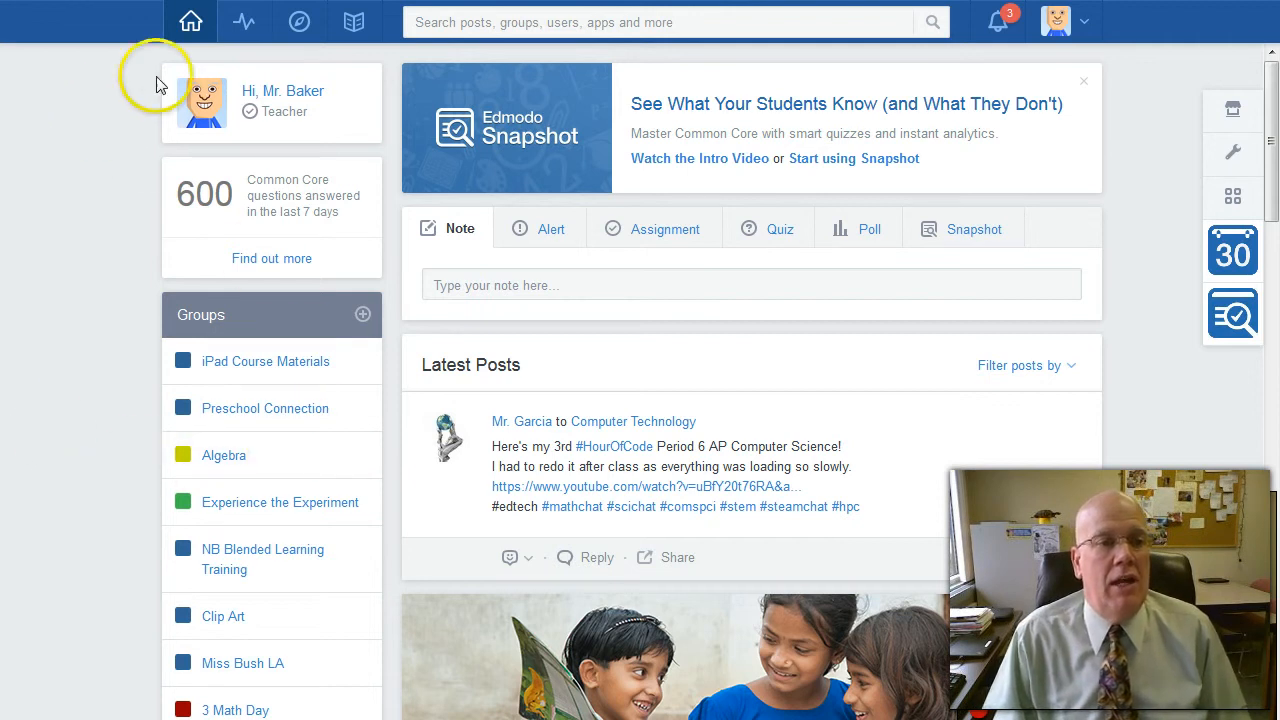
{"action": "left_click", "coordinate": [206, 27]}
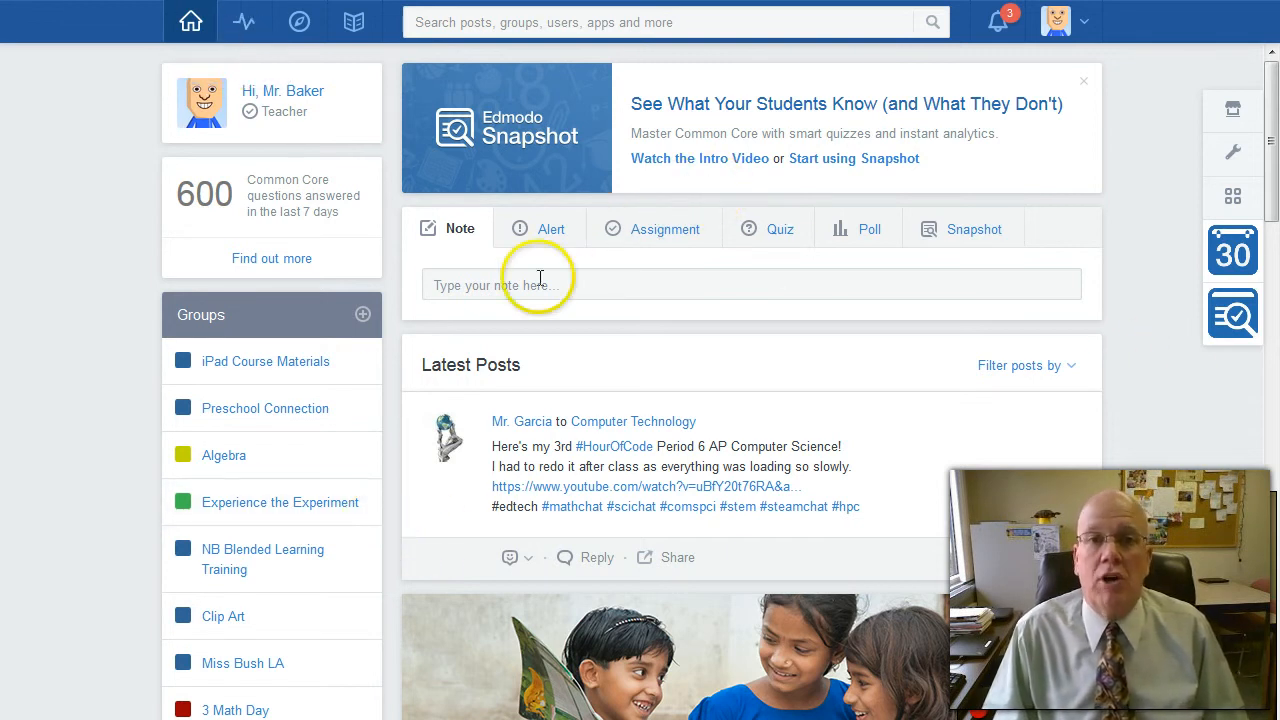
{"action": "left_click", "coordinate": [445, 282]}
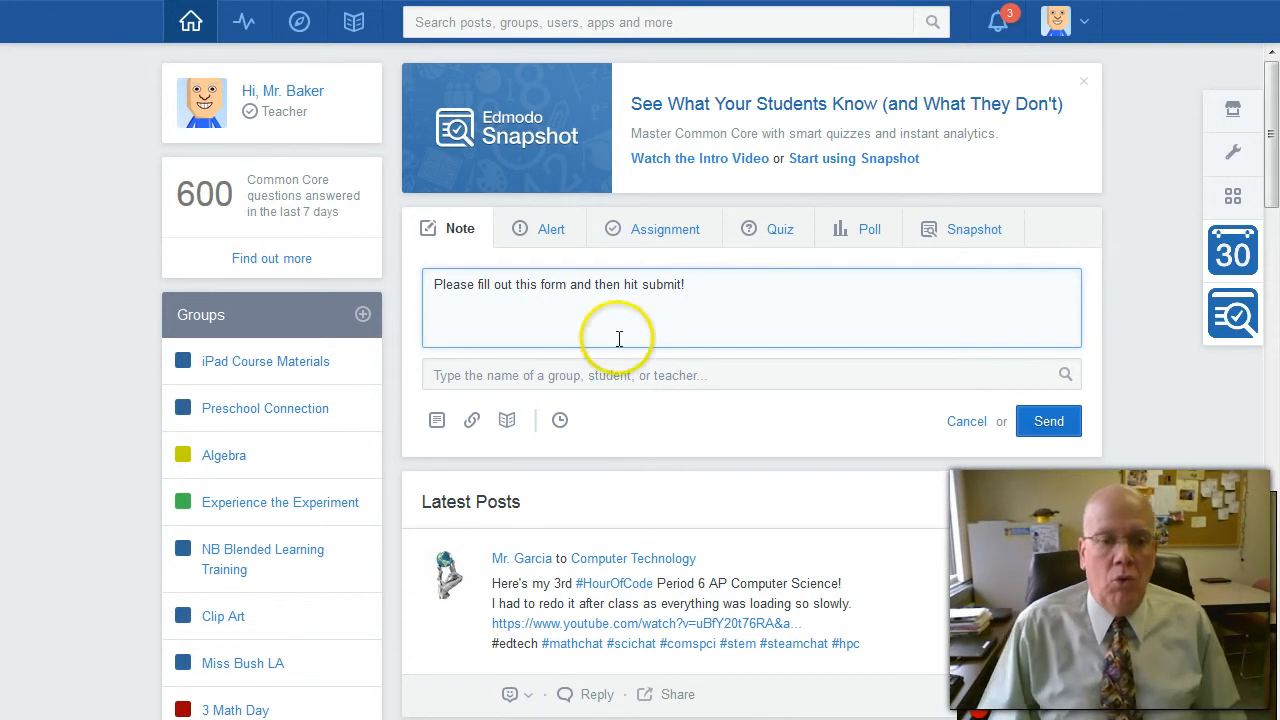
Attach the copied Google Form link to the note, accepting the suggested web page title.
{"action": "left_click", "coordinate": [474, 422]}
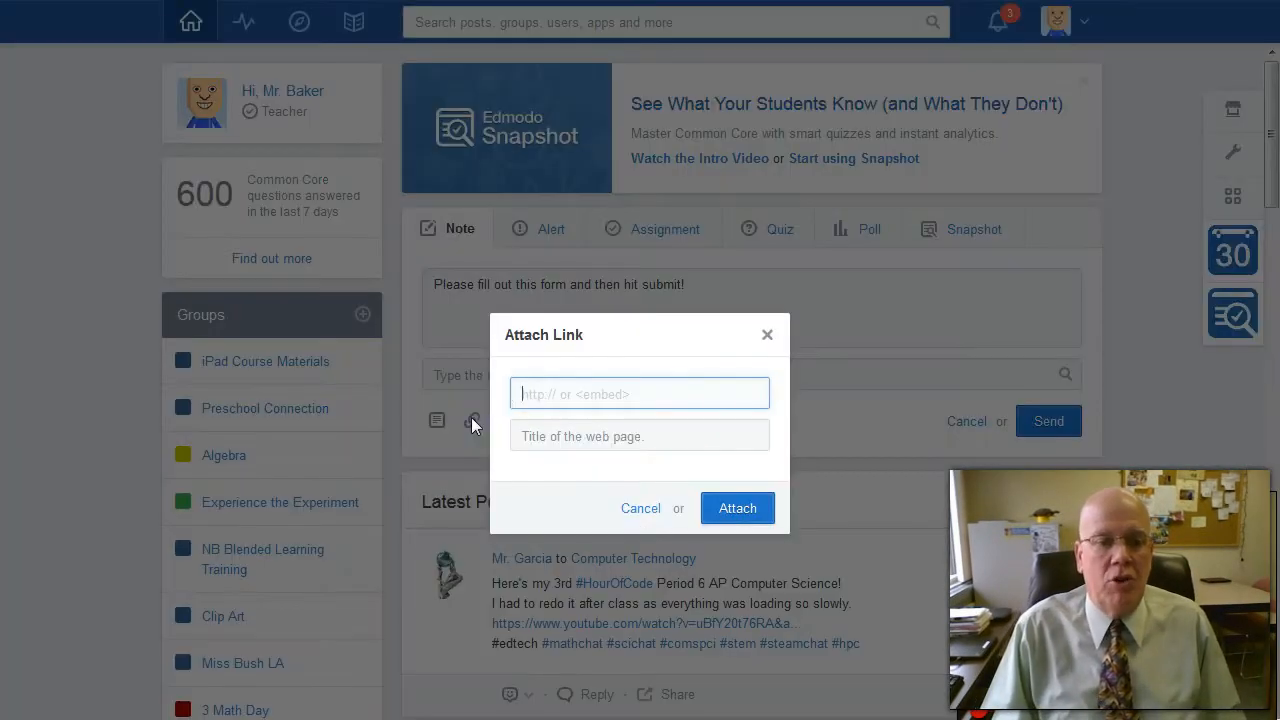
{"action": "key", "text": "ctrl+v"}
{"action": "left_click", "coordinate": [649, 435]}
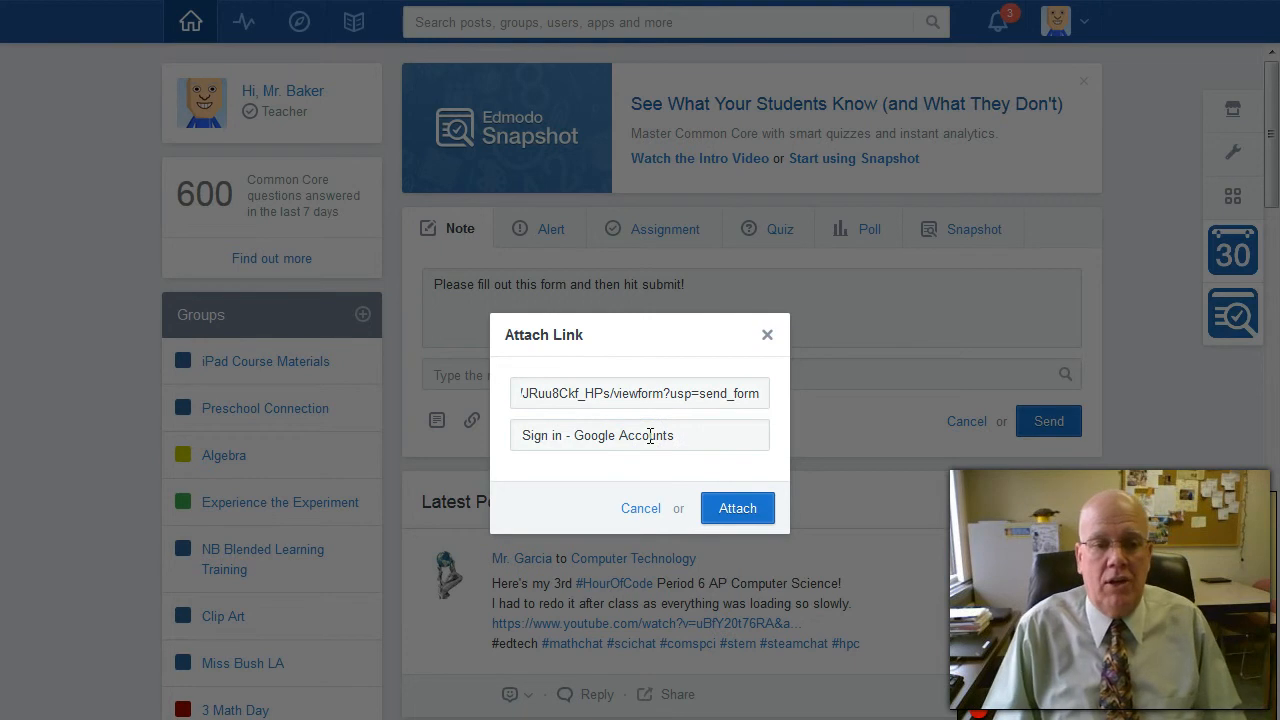
{"action": "left_click", "coordinate": [691, 436]}
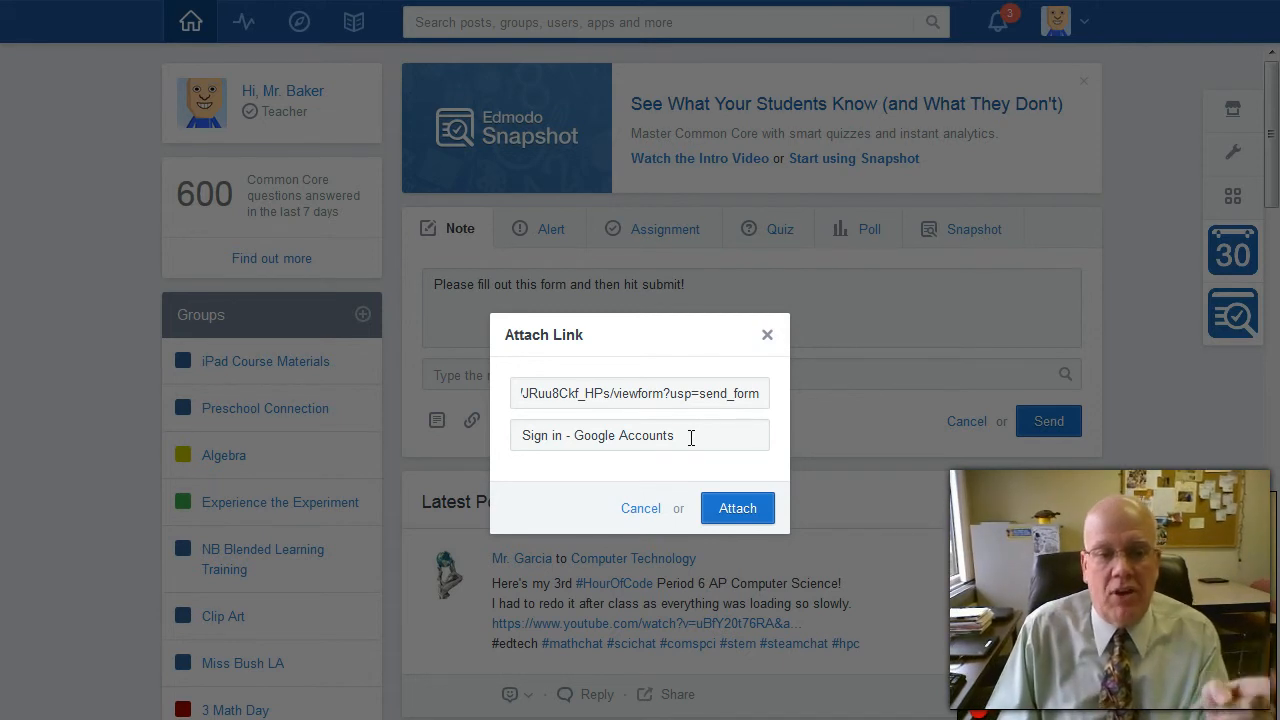
{"action": "left_click_drag", "start_coordinate": [685, 435], "coordinate": [503, 434]}
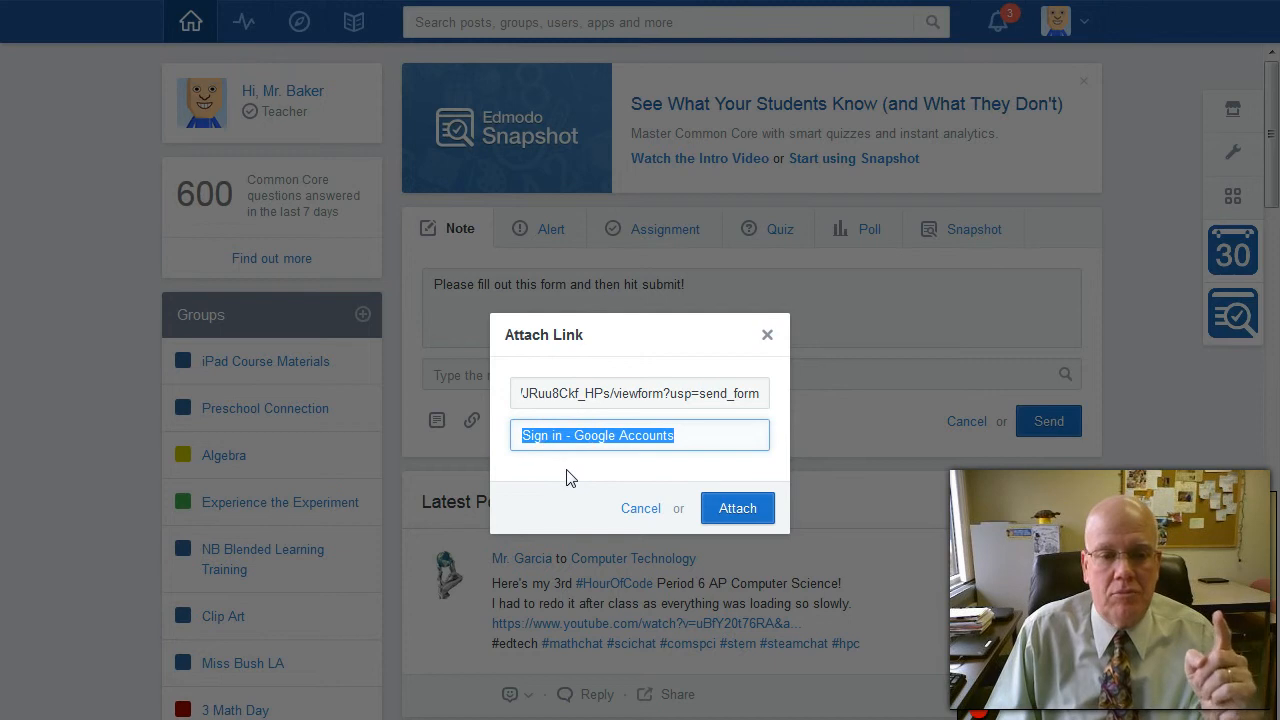
{"action": "left_click", "coordinate": [688, 438]}
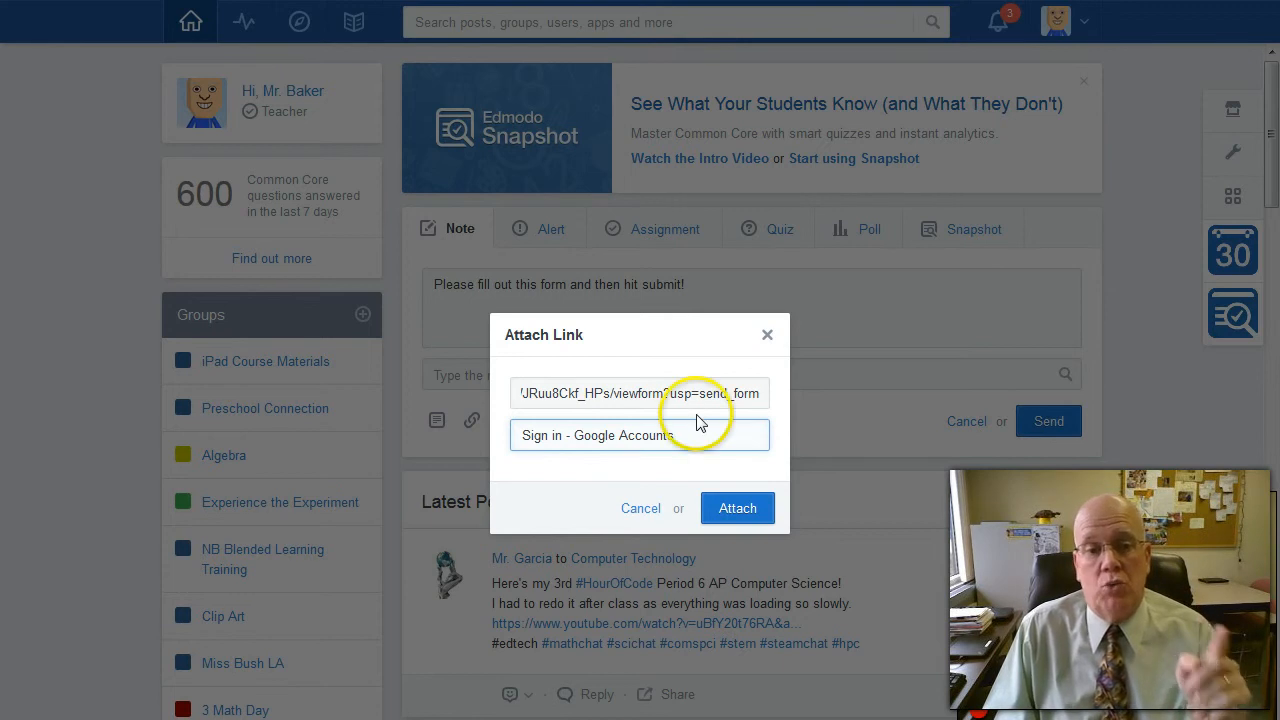
{"action": "left_click", "coordinate": [737, 508]}
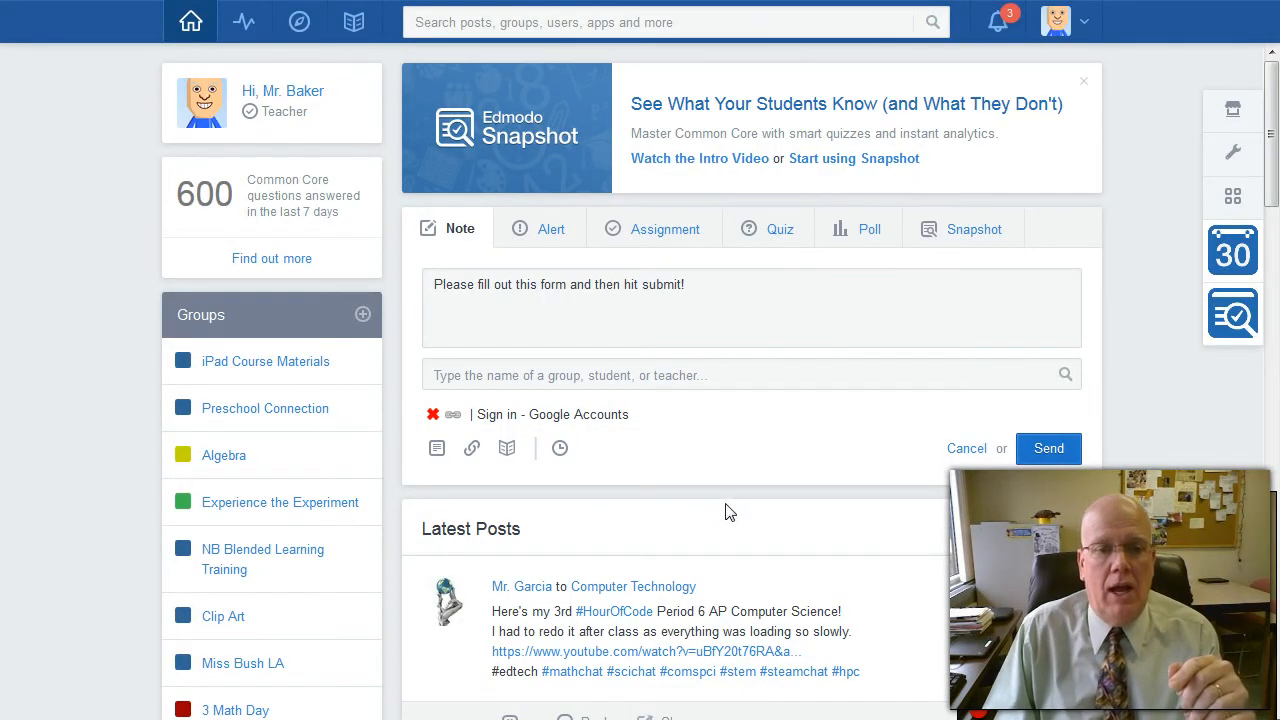
Address the note to the High Level Testing Site group and send it.
{"action": "left_click", "coordinate": [520, 373]}
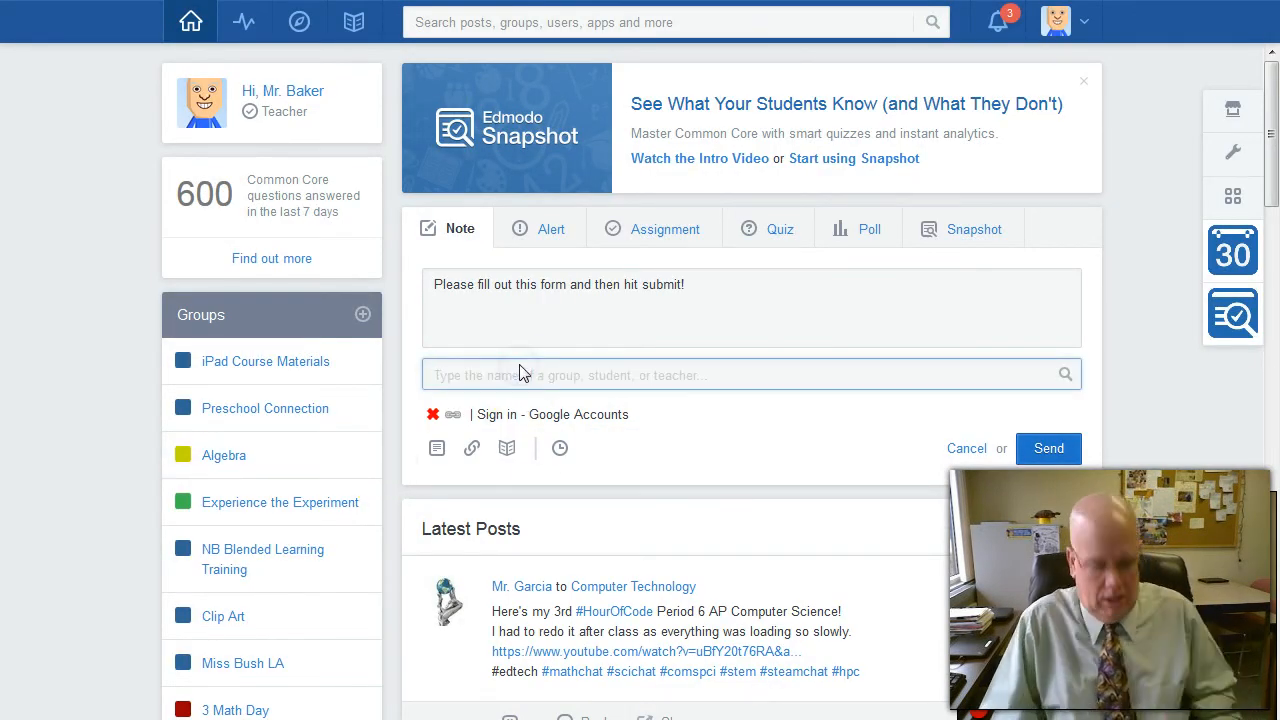
{"action": "type", "text": "high"}
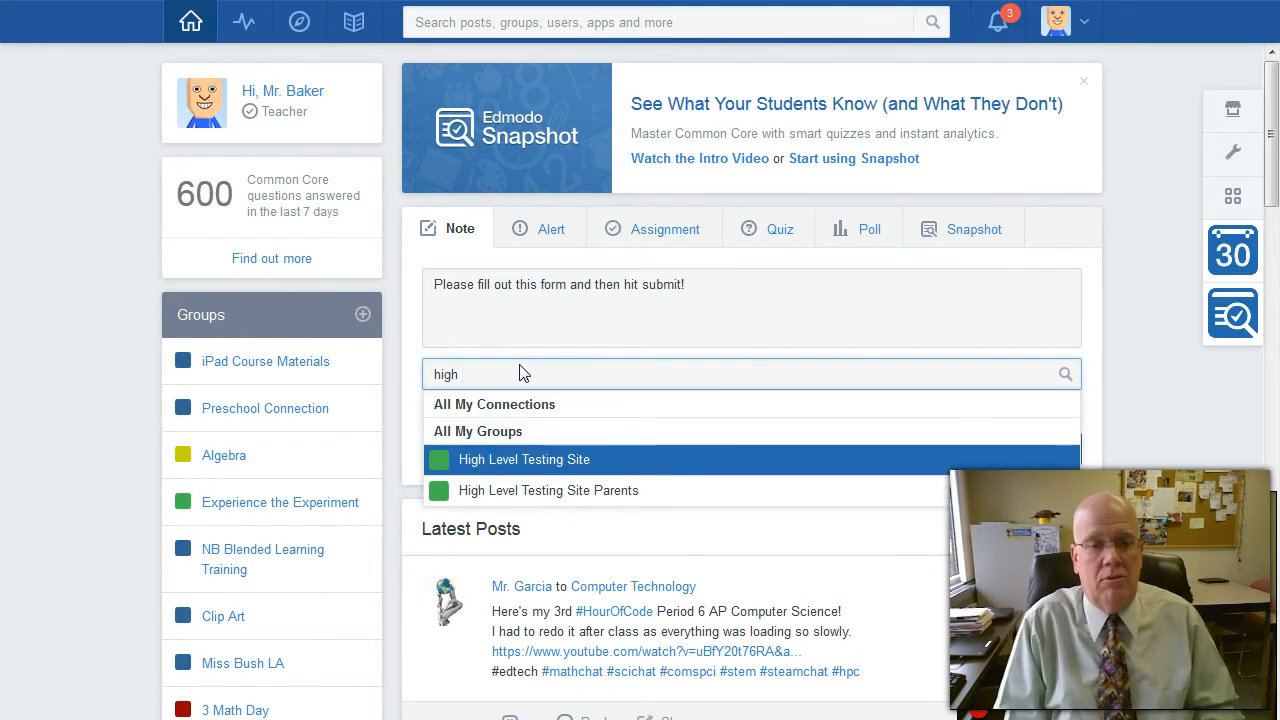
{"action": "left_click", "coordinate": [523, 459]}
{"action": "left_click", "coordinate": [1045, 451]}
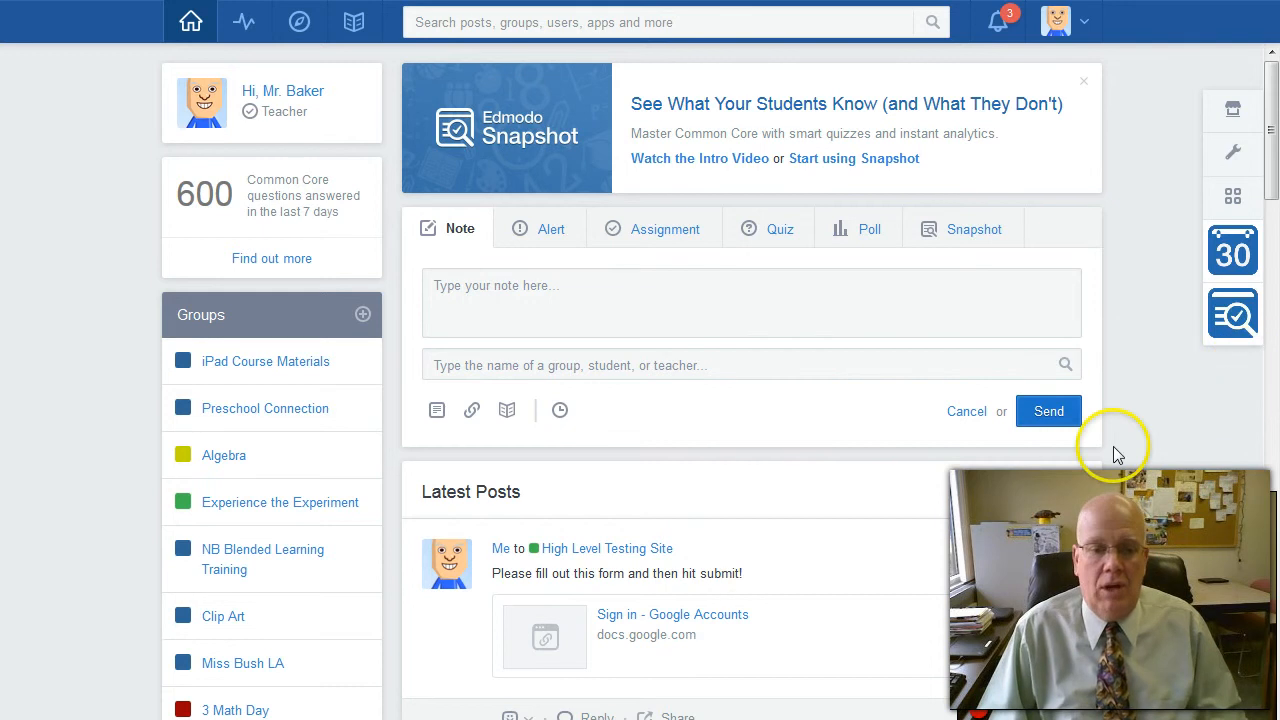
Open the form from the link attached to the newly sent post to check it.
{"action": "scroll", "coordinate": [1115, 452], "scroll_direction": "down", "scroll_amount": 1}
{"action": "scroll", "coordinate": [1115, 450], "scroll_direction": "down", "scroll_amount": 1}
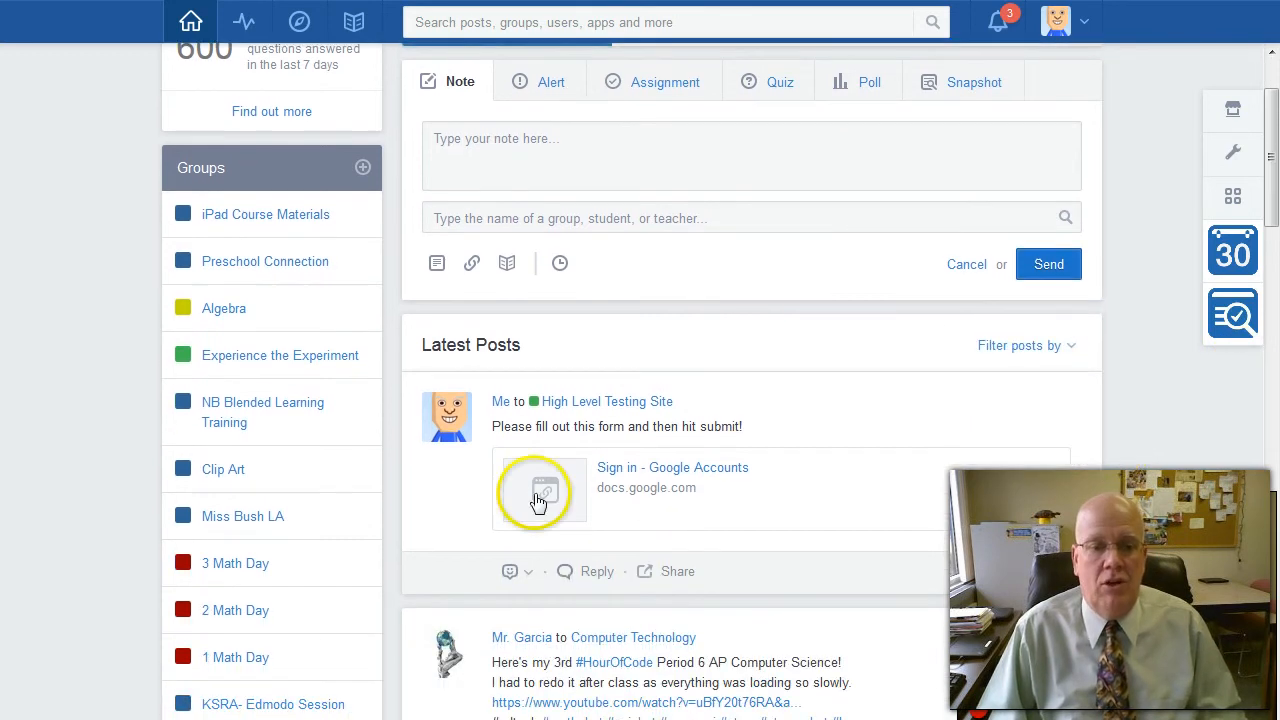
{"action": "left_click", "coordinate": [616, 470]}
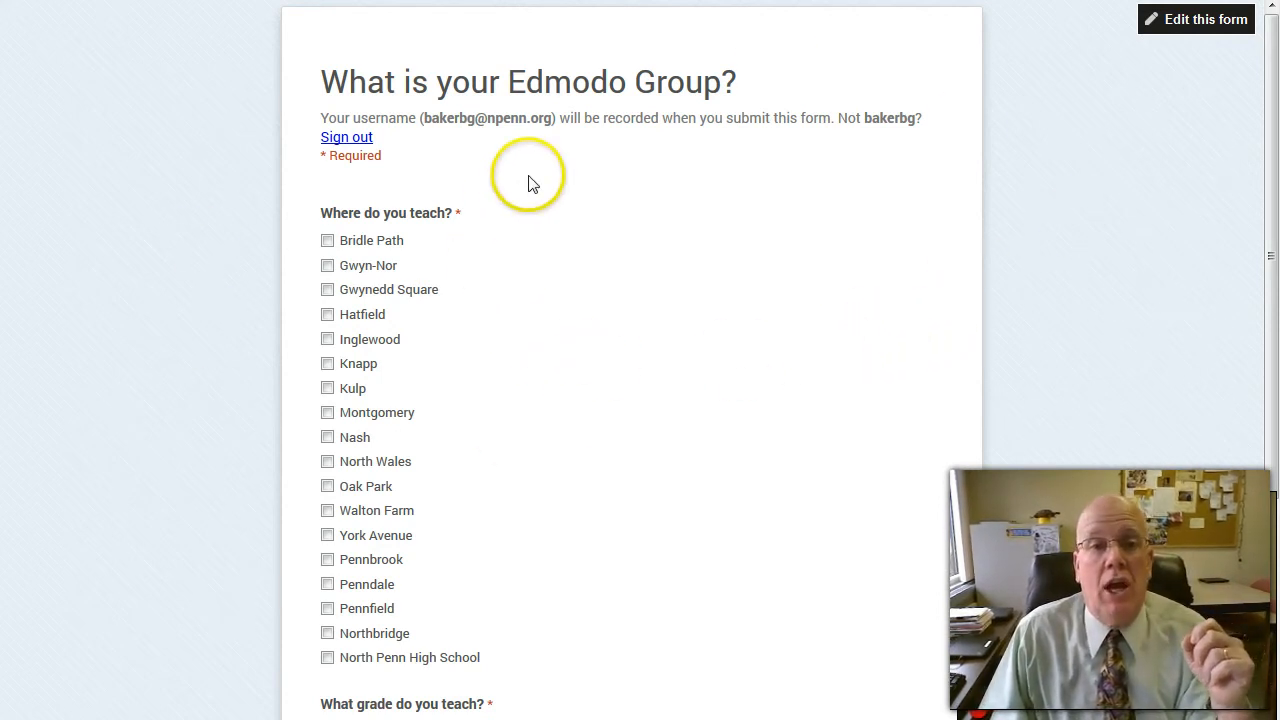
Edit the form so it does not require a North Penn School District login, and dismiss the unsupported browser notice.
{"action": "left_click", "coordinate": [1174, 24]}
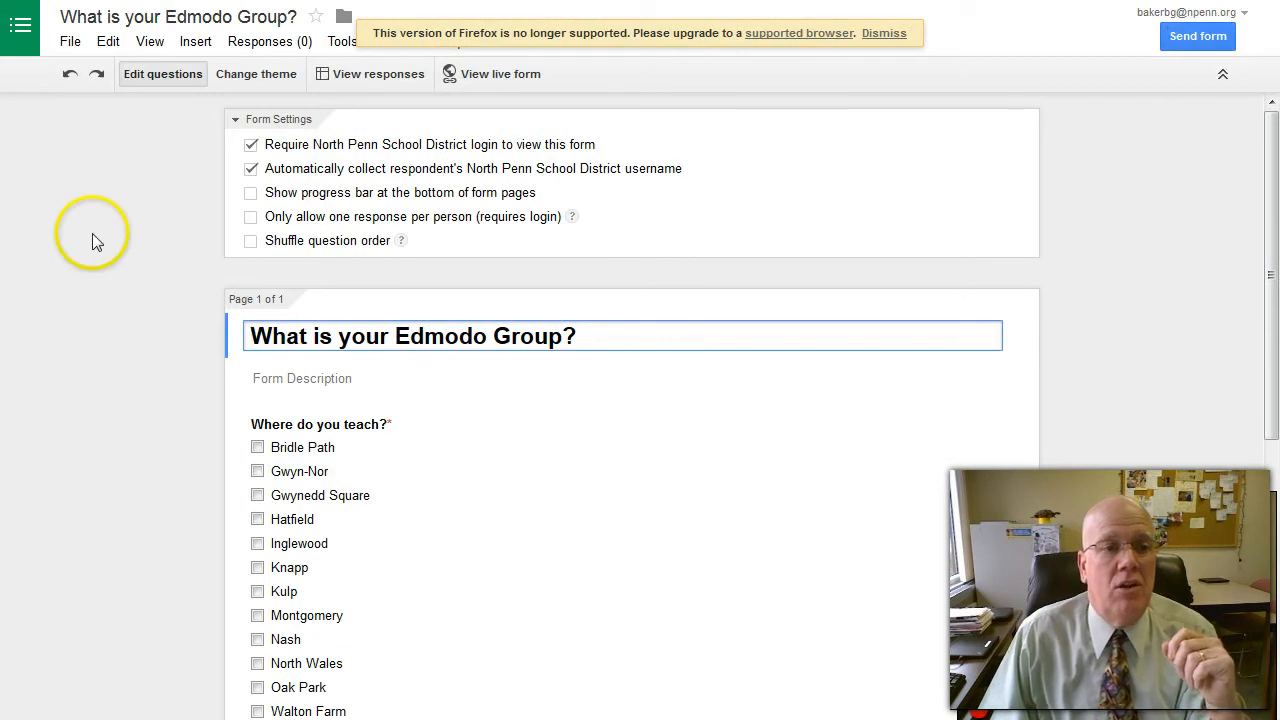
{"action": "left_click", "coordinate": [251, 146]}
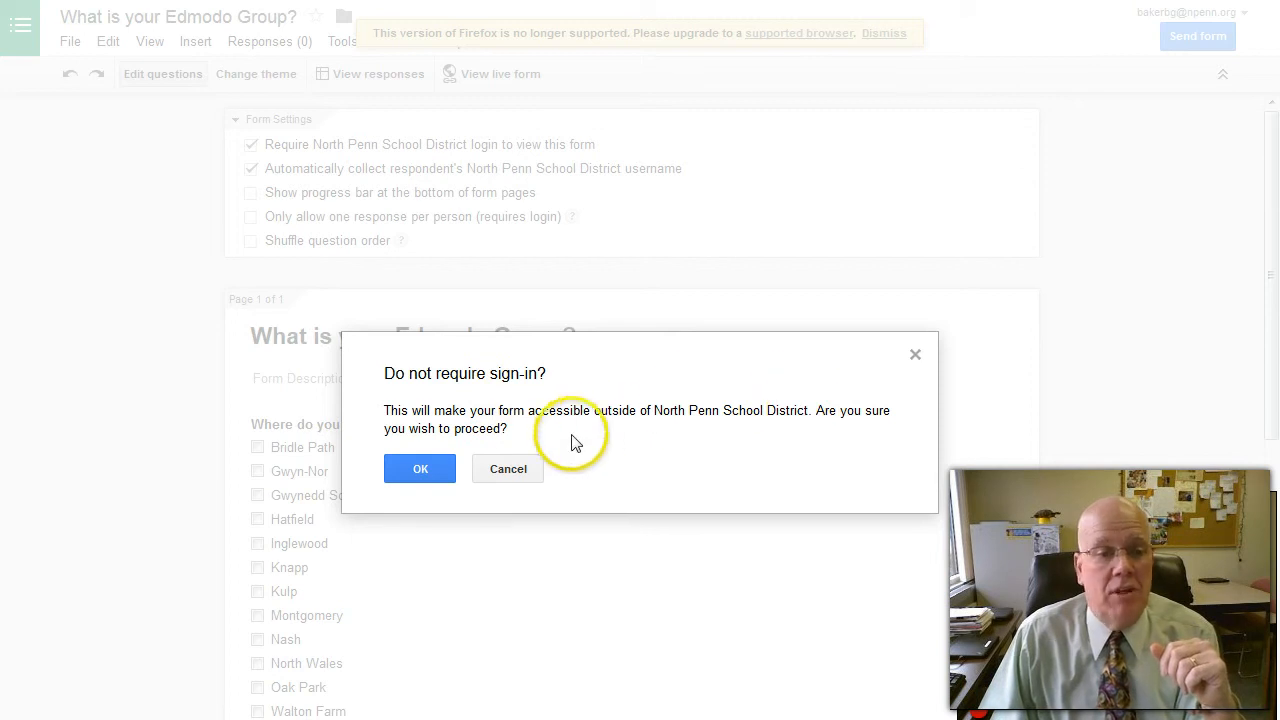
{"action": "left_click", "coordinate": [421, 468]}
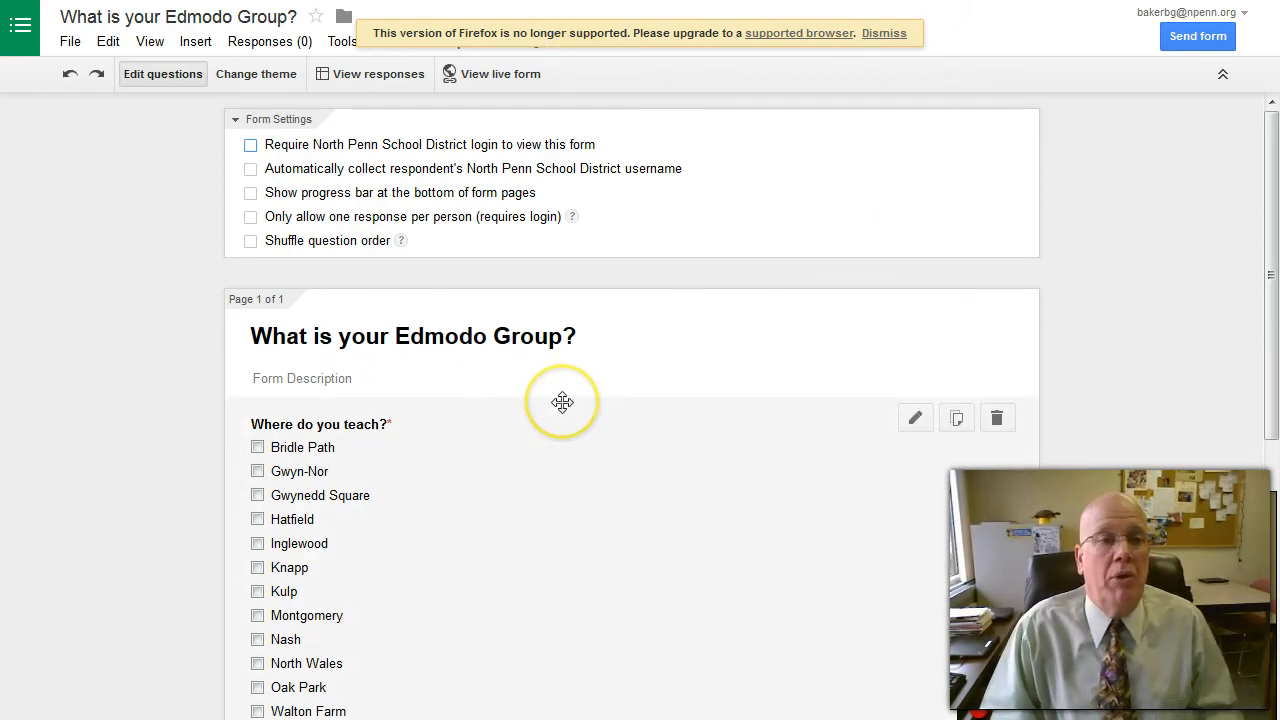
{"action": "scroll", "coordinate": [562, 402], "scroll_direction": "down", "scroll_amount": 2}
{"action": "scroll", "coordinate": [563, 400], "scroll_direction": "up", "scroll_amount": 2}
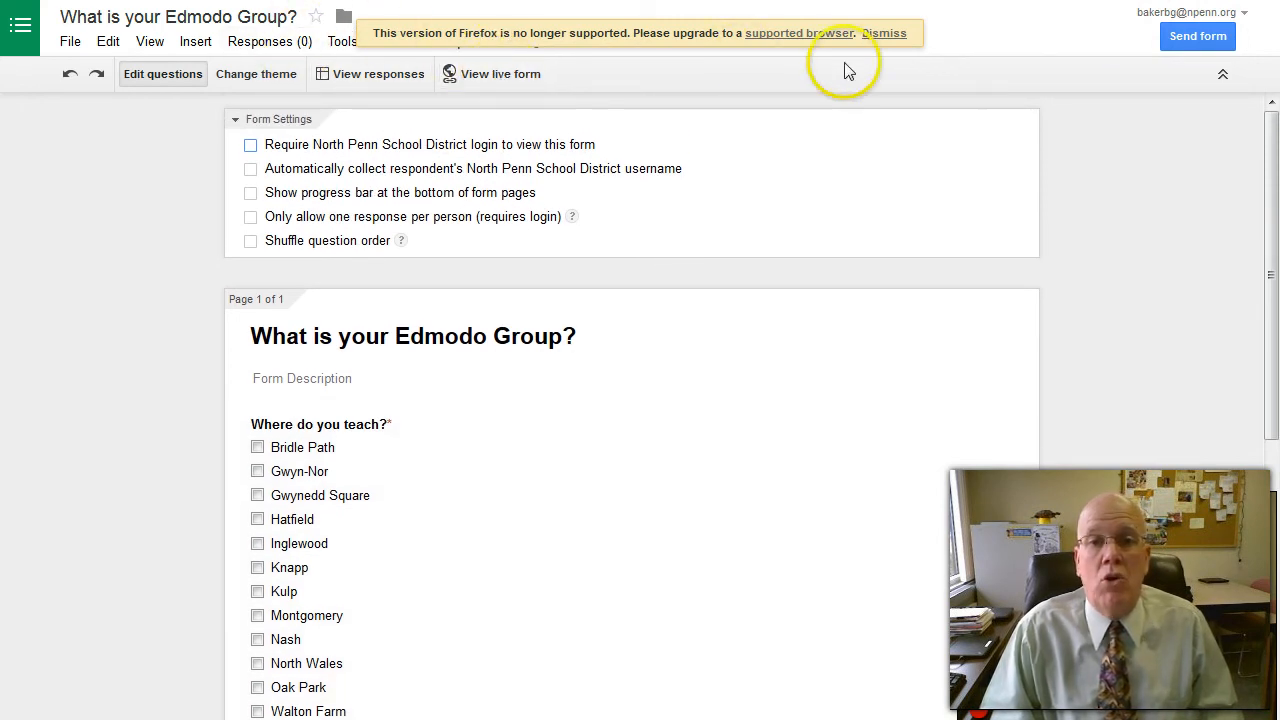
{"action": "left_click", "coordinate": [878, 34]}
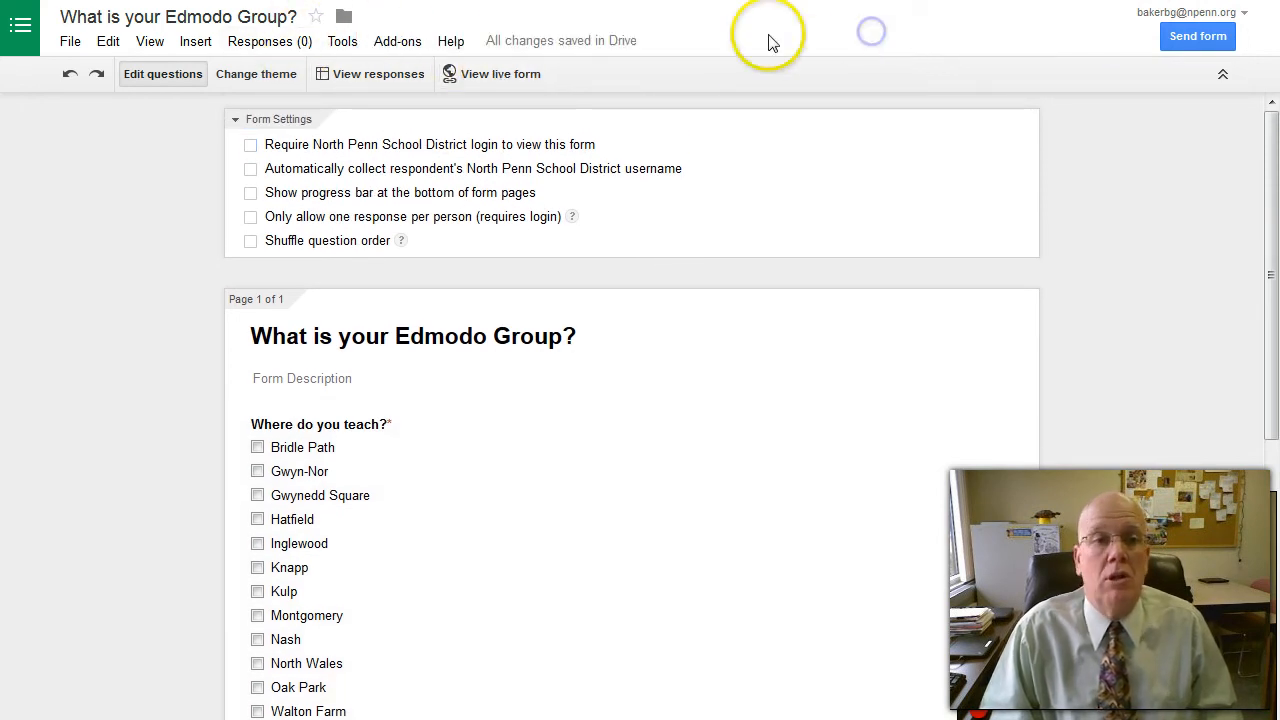
Check the live form from beginning to end without the login requirement, and return to editing it.
{"action": "left_click", "coordinate": [519, 76]}
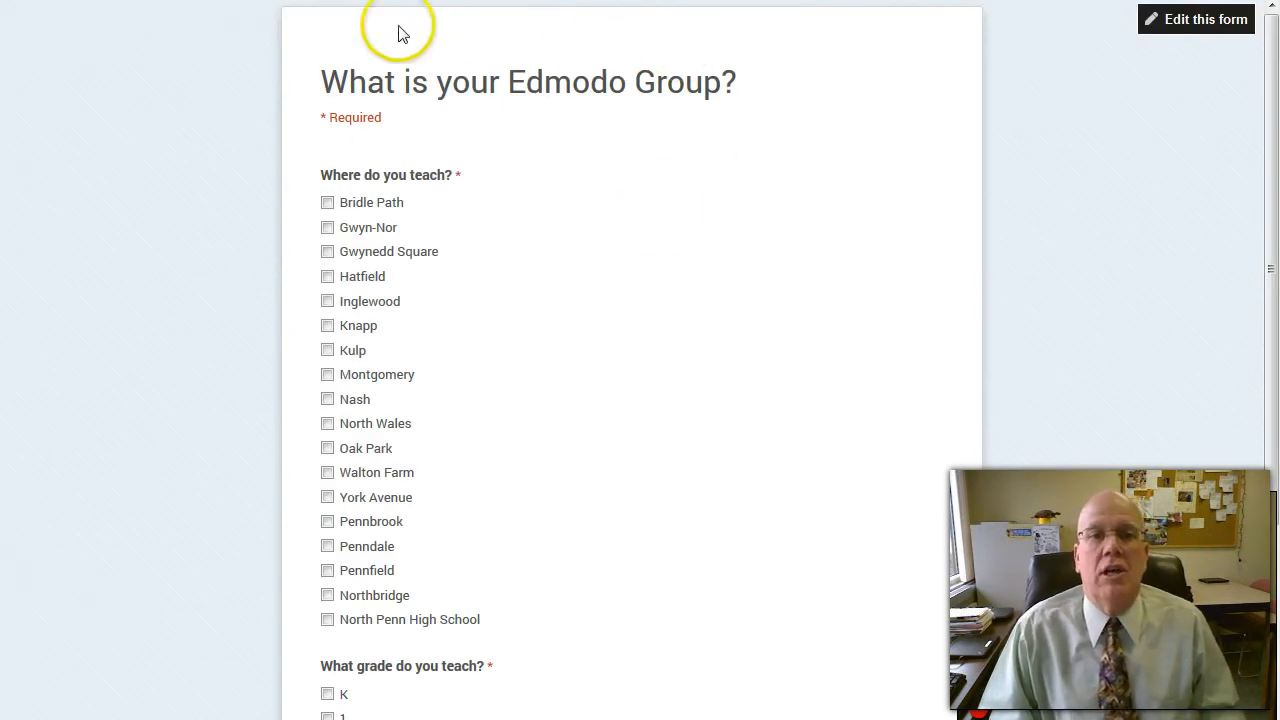
{"action": "scroll", "coordinate": [628, 512], "scroll_direction": "down", "scroll_amount": 5}
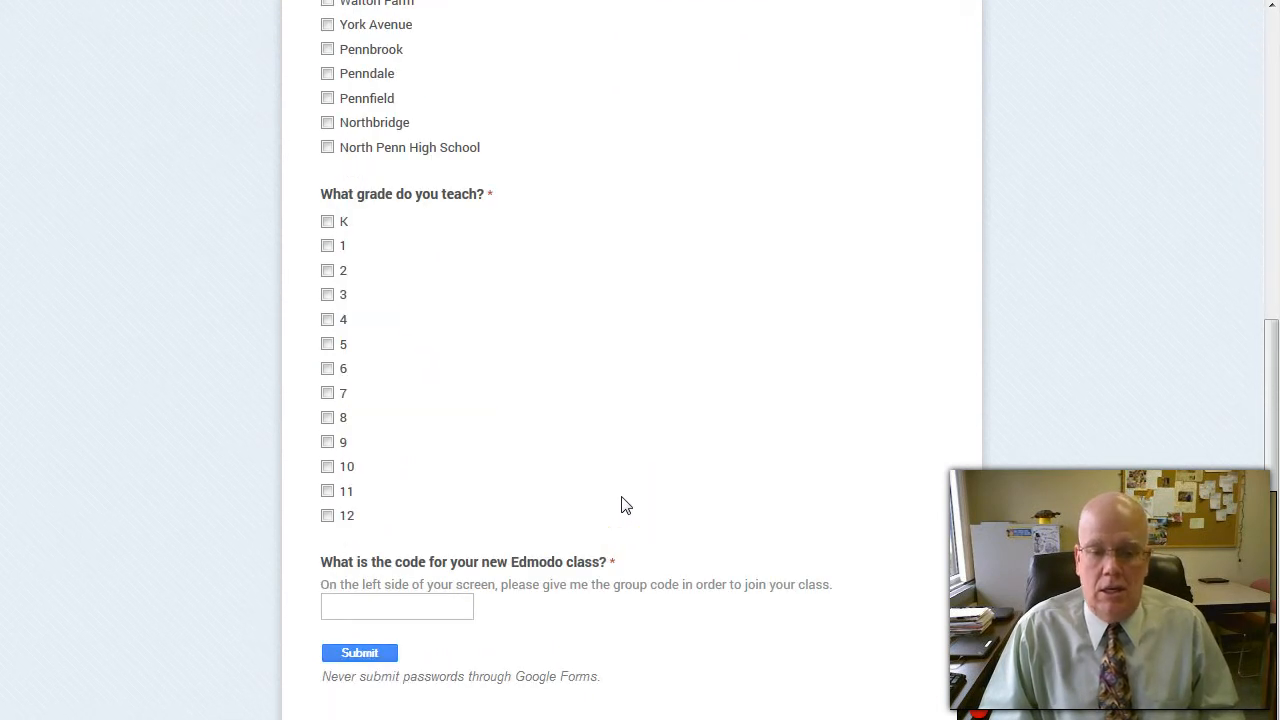
{"action": "scroll", "coordinate": [629, 486], "scroll_direction": "up", "scroll_amount": 5}
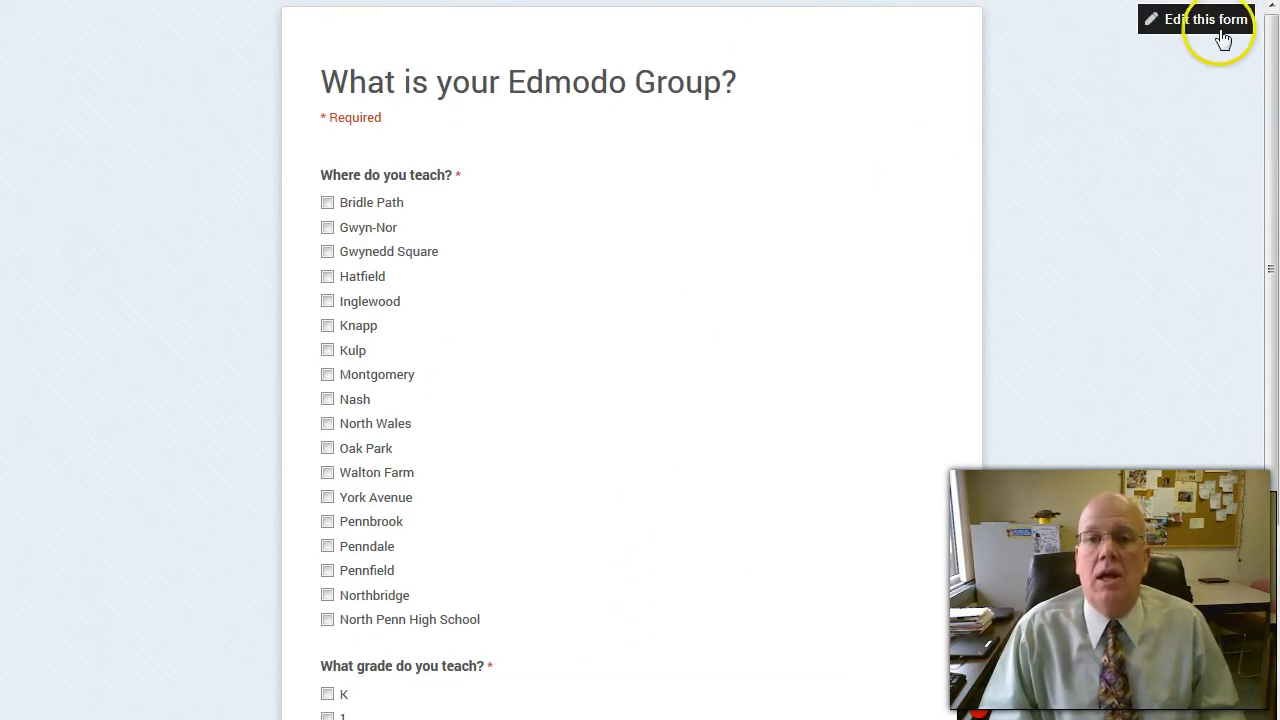
{"action": "left_click", "coordinate": [1198, 22]}
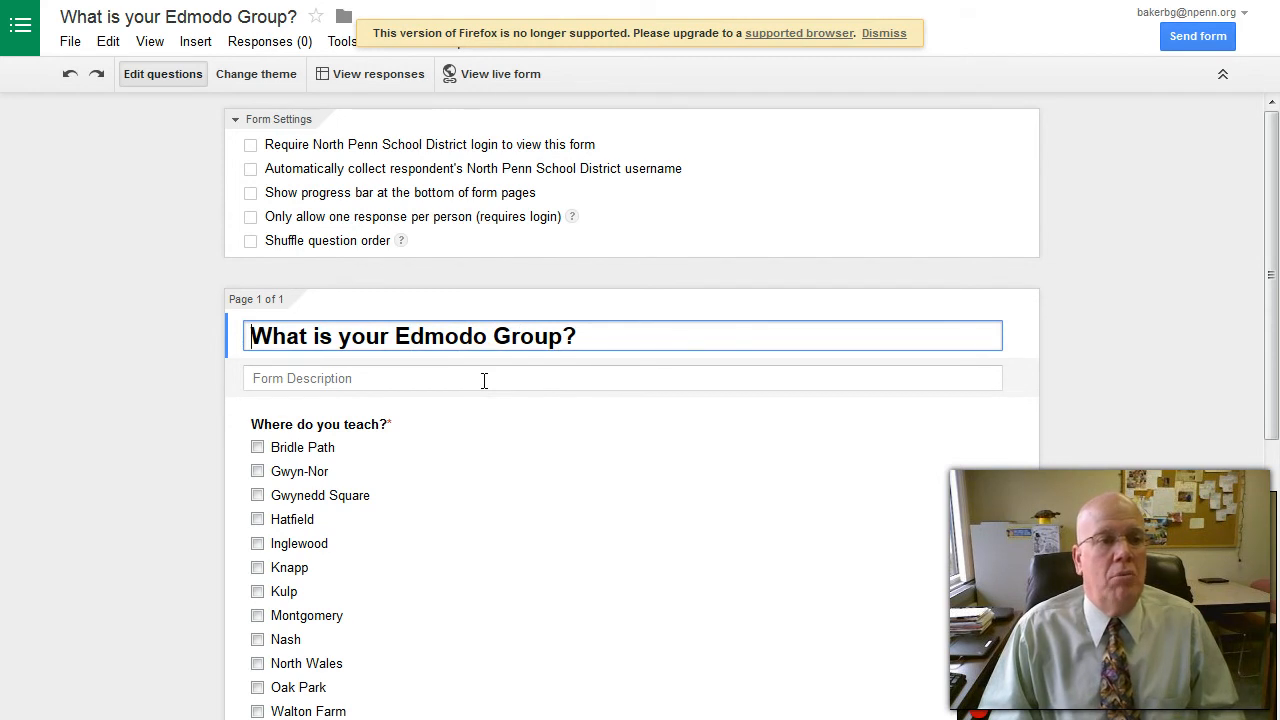
Dismiss the unsupported browser notice and review the form's questions from the title down to the confirmation page.
{"action": "scroll", "coordinate": [484, 380], "scroll_direction": "down", "scroll_amount": 10}
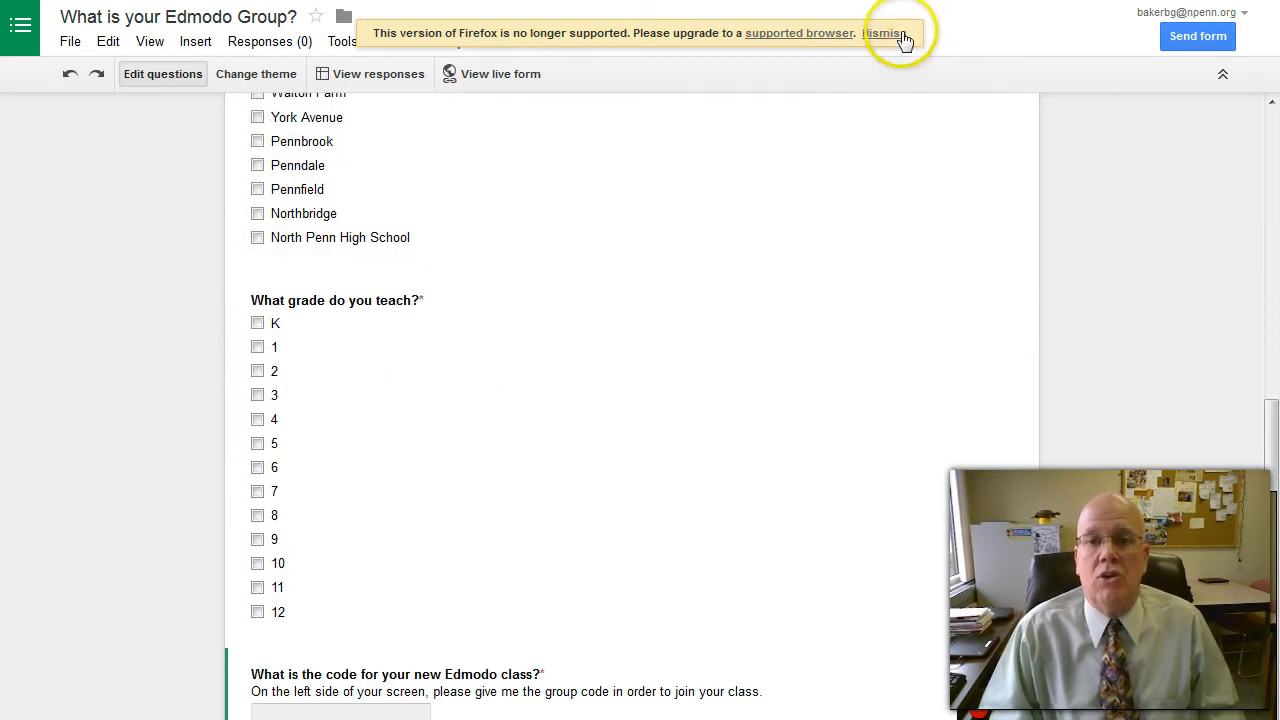
{"action": "left_click", "coordinate": [894, 33]}
{"action": "scroll", "coordinate": [800, 268], "scroll_direction": "down", "scroll_amount": 4}
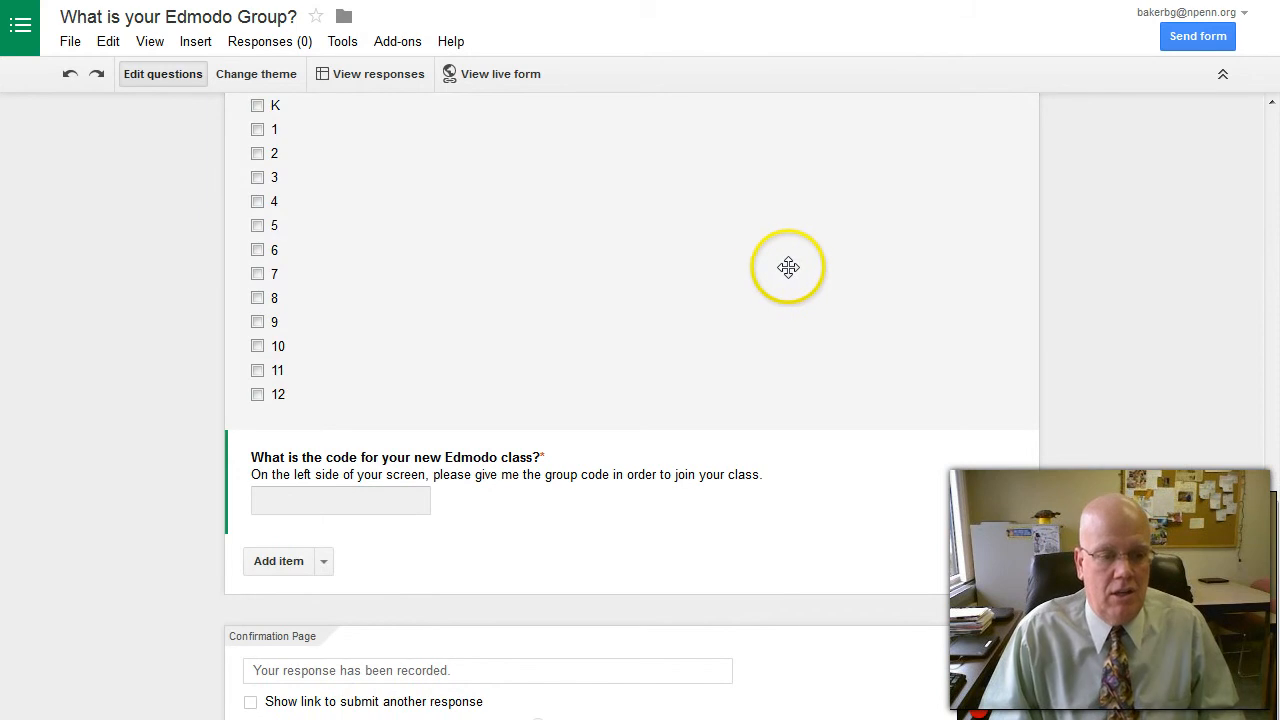
{"action": "scroll", "coordinate": [757, 286], "scroll_direction": "up", "scroll_amount": 4}
{"action": "scroll", "coordinate": [755, 287], "scroll_direction": "down", "scroll_amount": 3}
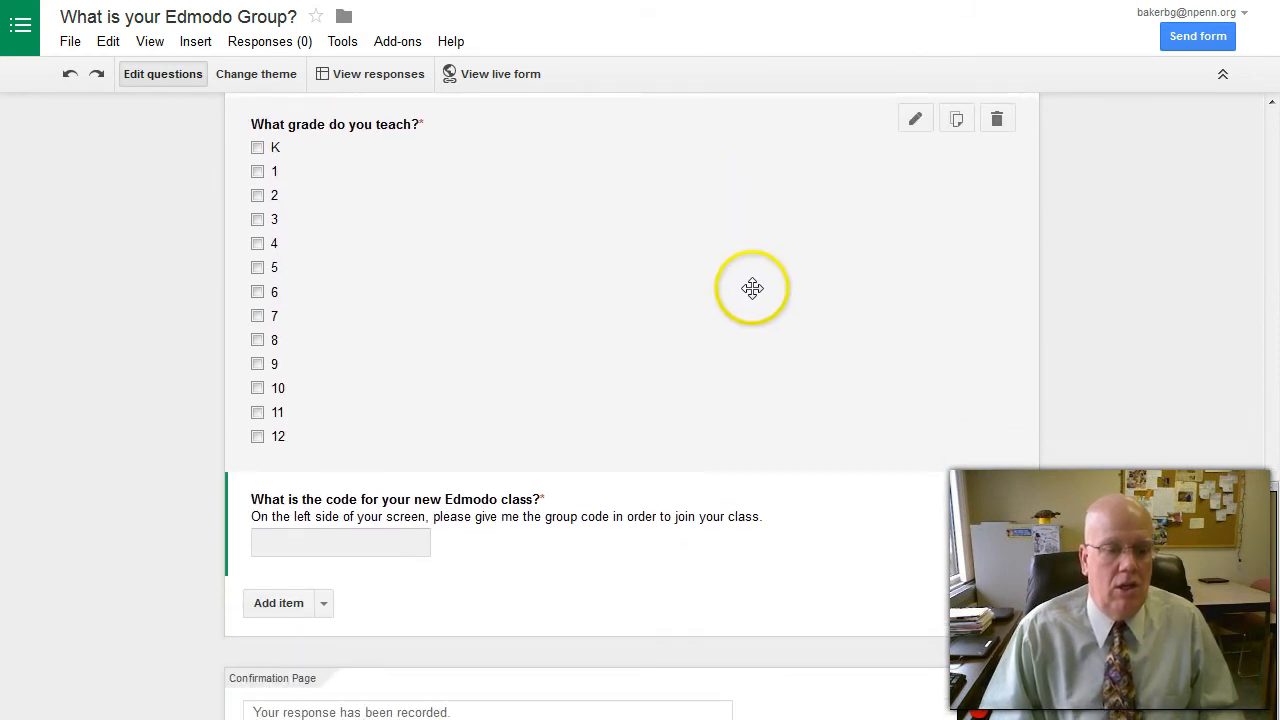
{"action": "scroll", "coordinate": [745, 288], "scroll_direction": "down", "scroll_amount": 1}
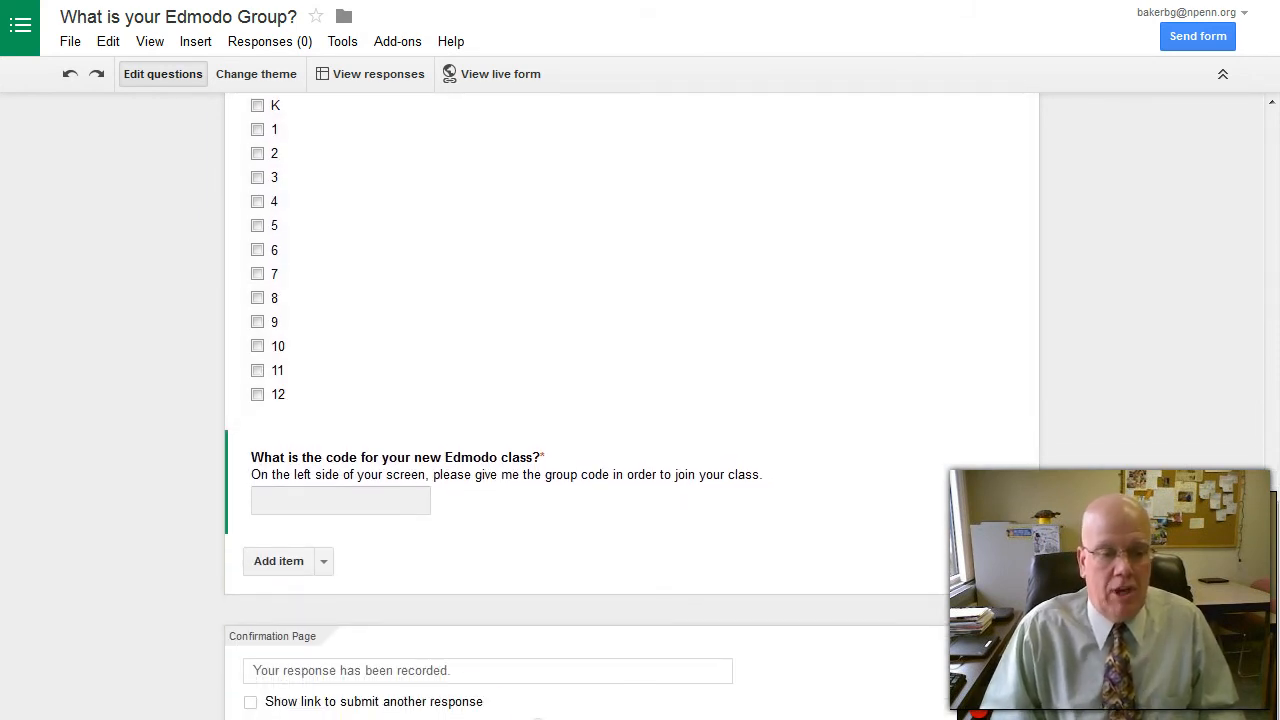
{"action": "scroll", "coordinate": [538, 716], "scroll_direction": "up", "scroll_amount": 10}
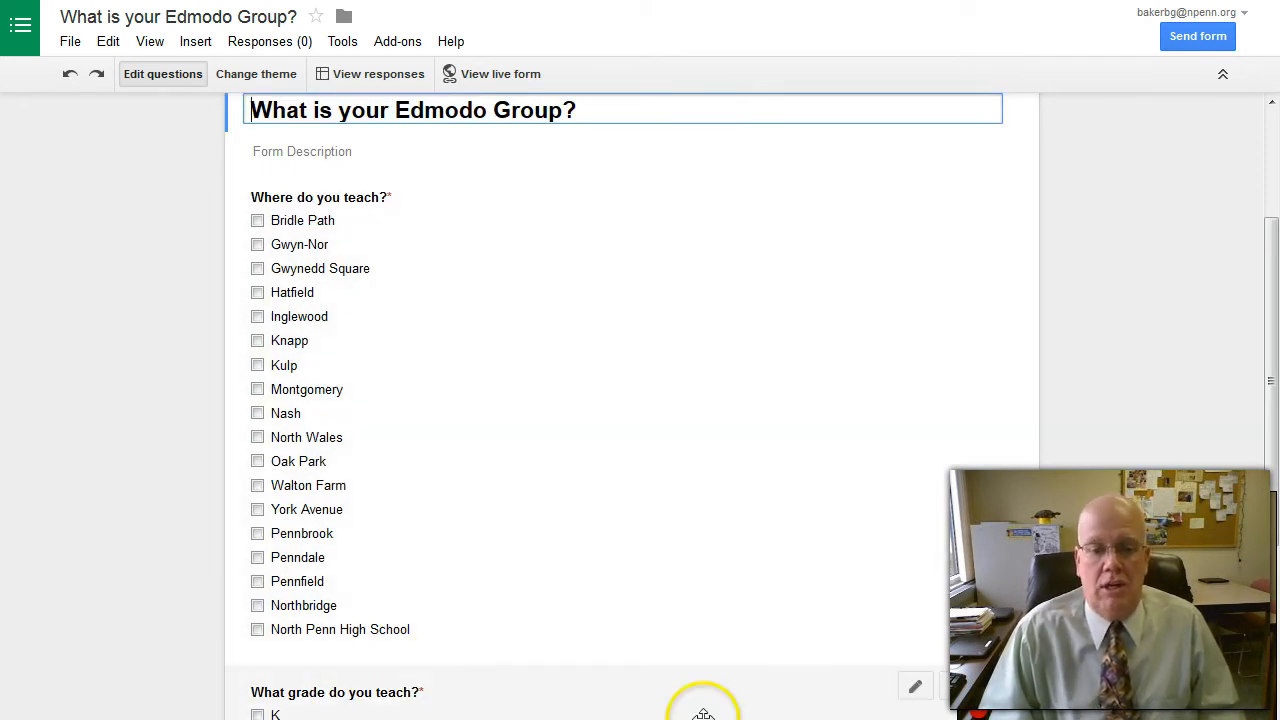
{"action": "scroll", "coordinate": [713, 467], "scroll_direction": "down", "scroll_amount": 10}
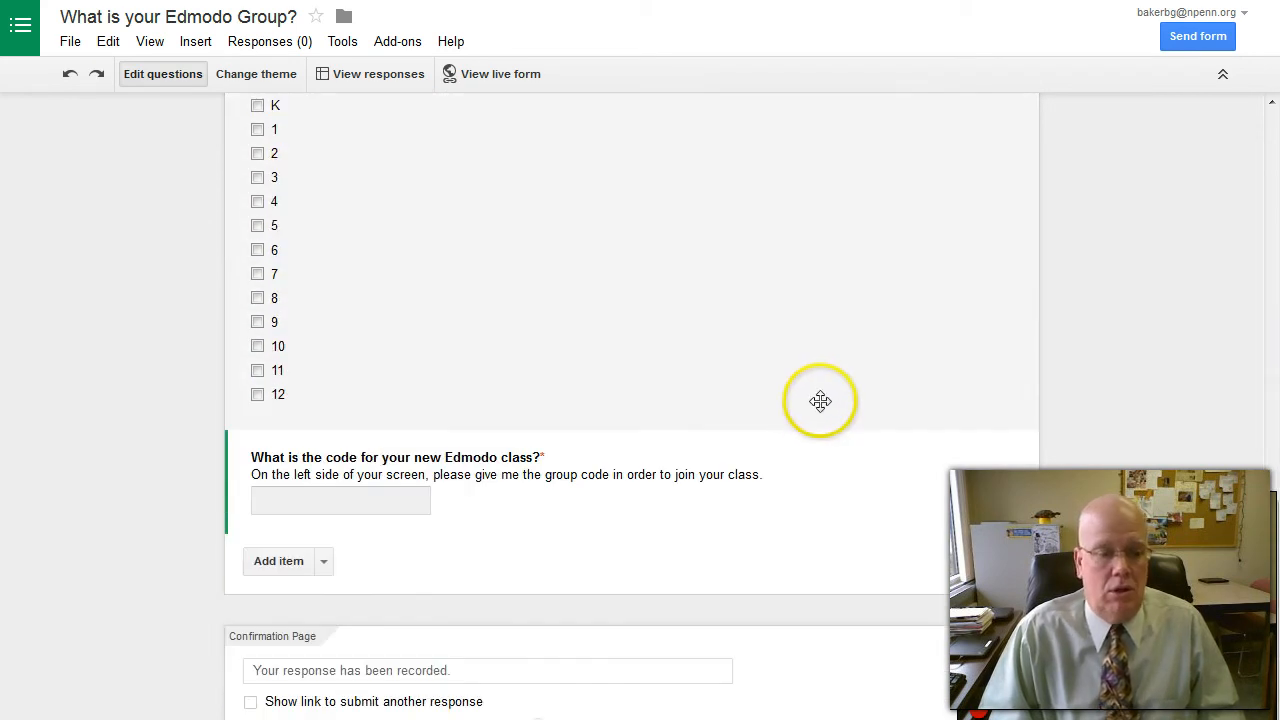
Open the form's sending options, copy the full link to share, and close the dialog.
{"action": "left_click", "coordinate": [1198, 36]}
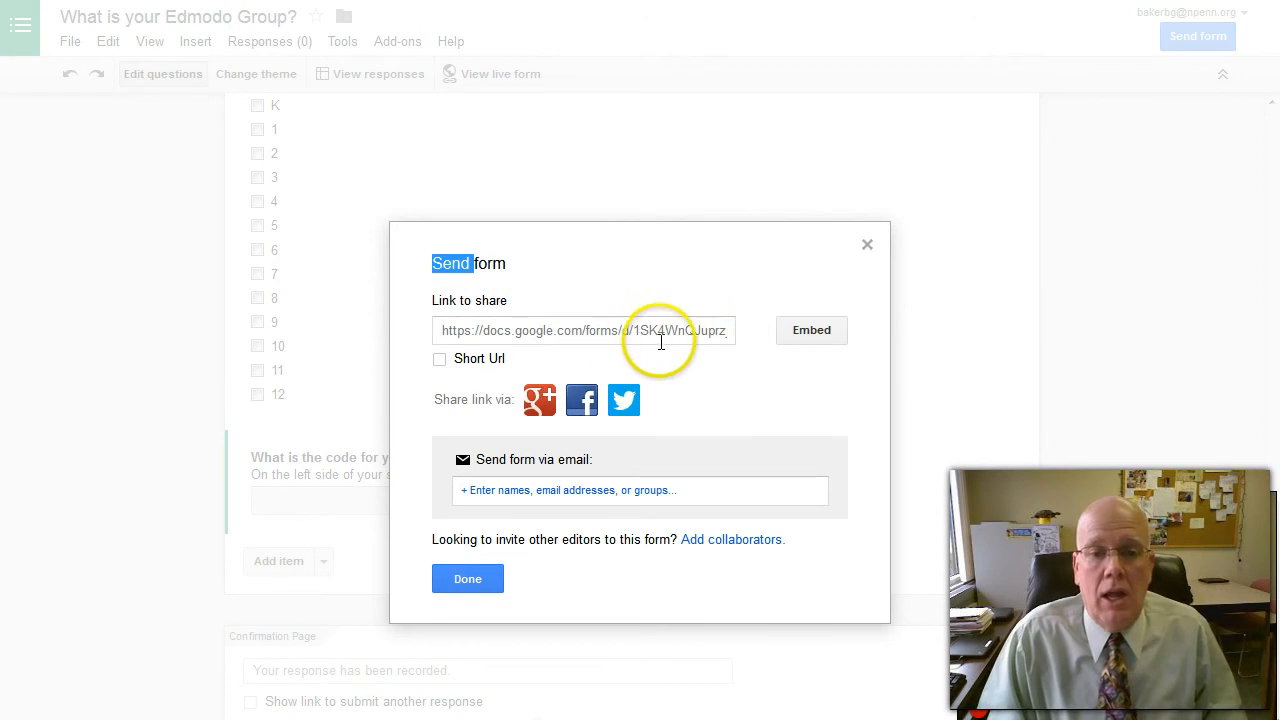
{"action": "left_click", "coordinate": [587, 338]}
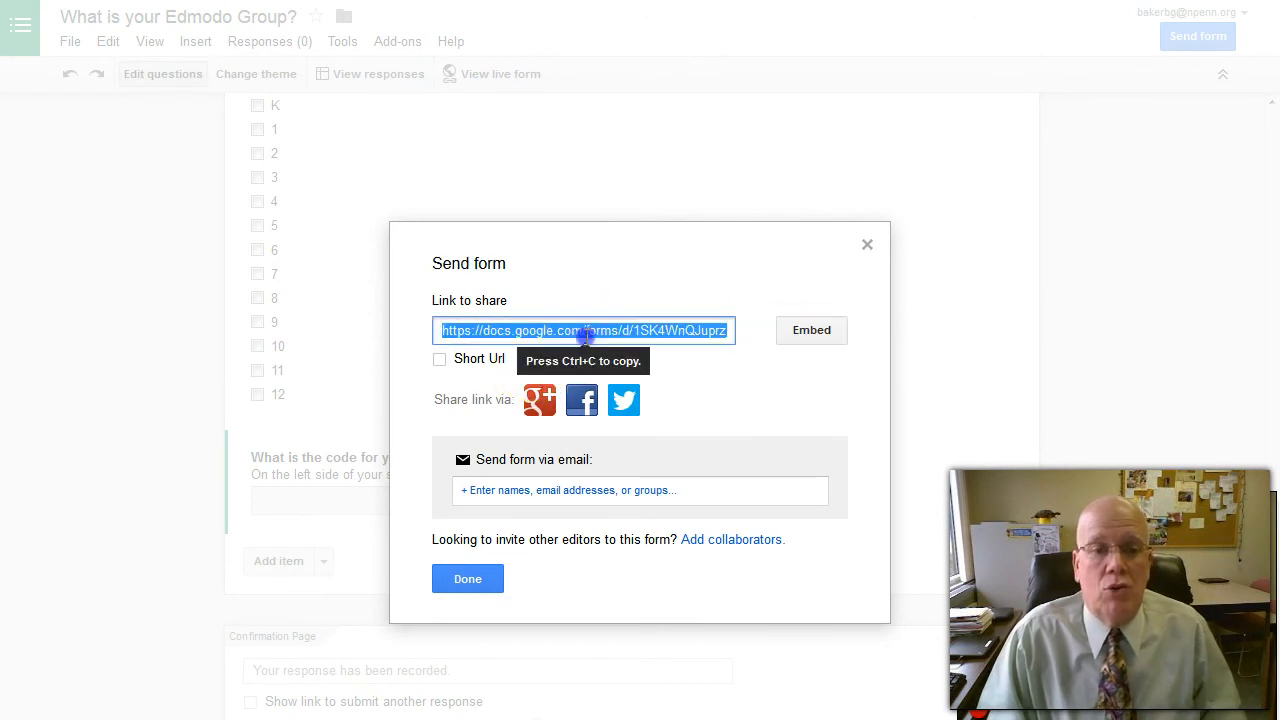
{"action": "right_click", "coordinate": [592, 328]}
{"action": "left_click", "coordinate": [588, 326]}
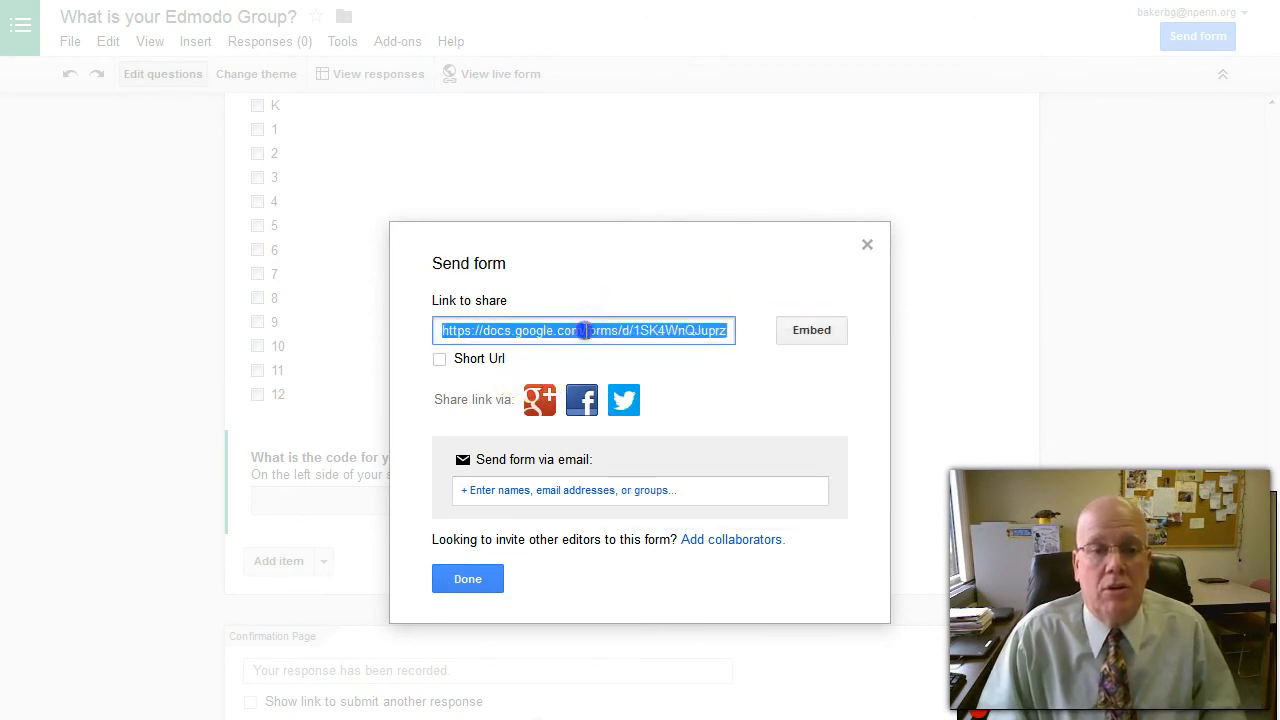
{"action": "left_click", "coordinate": [587, 330]}
{"action": "right_click", "coordinate": [585, 330]}
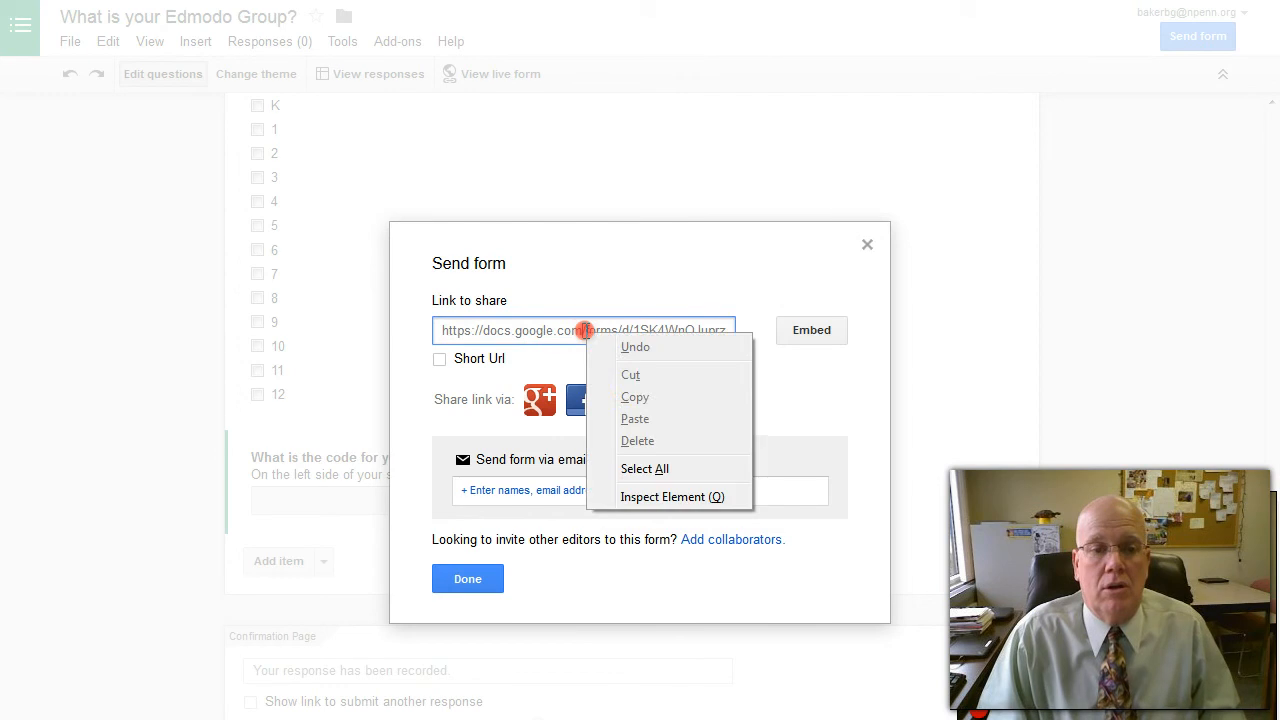
{"action": "left_click", "coordinate": [455, 330]}
{"action": "left_click_drag", "start_coordinate": [437, 331], "coordinate": [665, 331]}
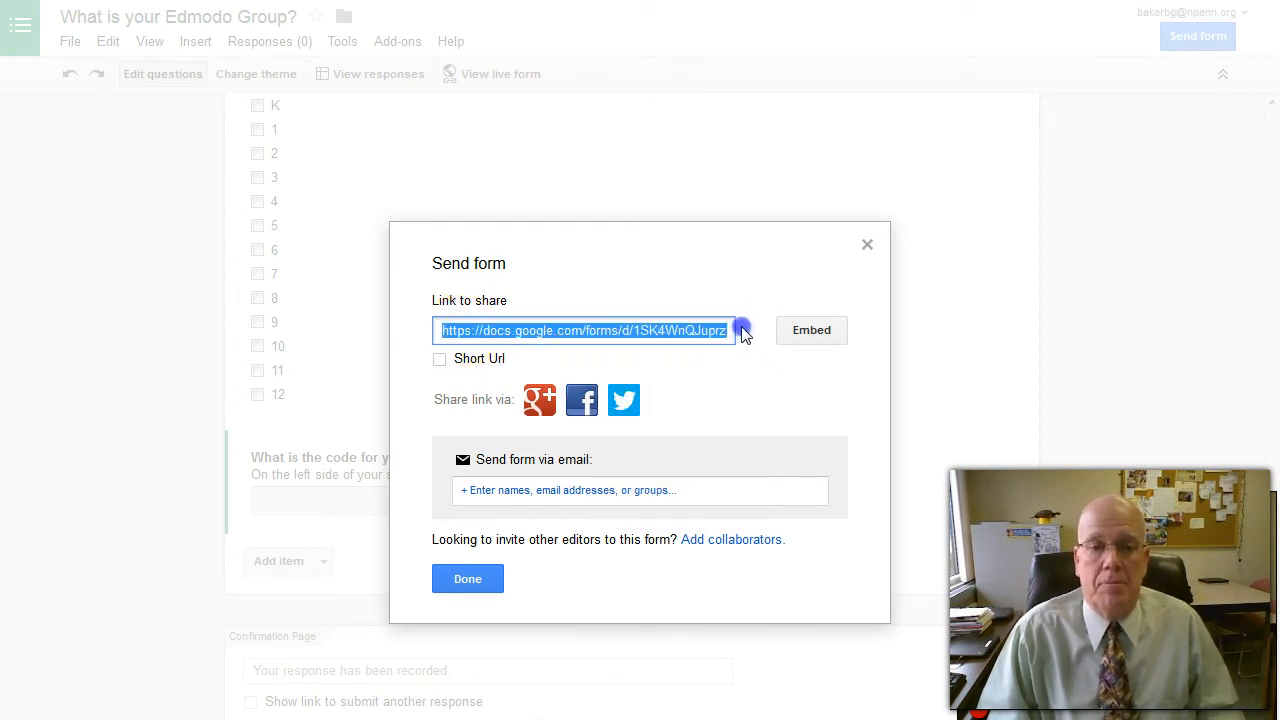
{"action": "left_click", "coordinate": [440, 334]}
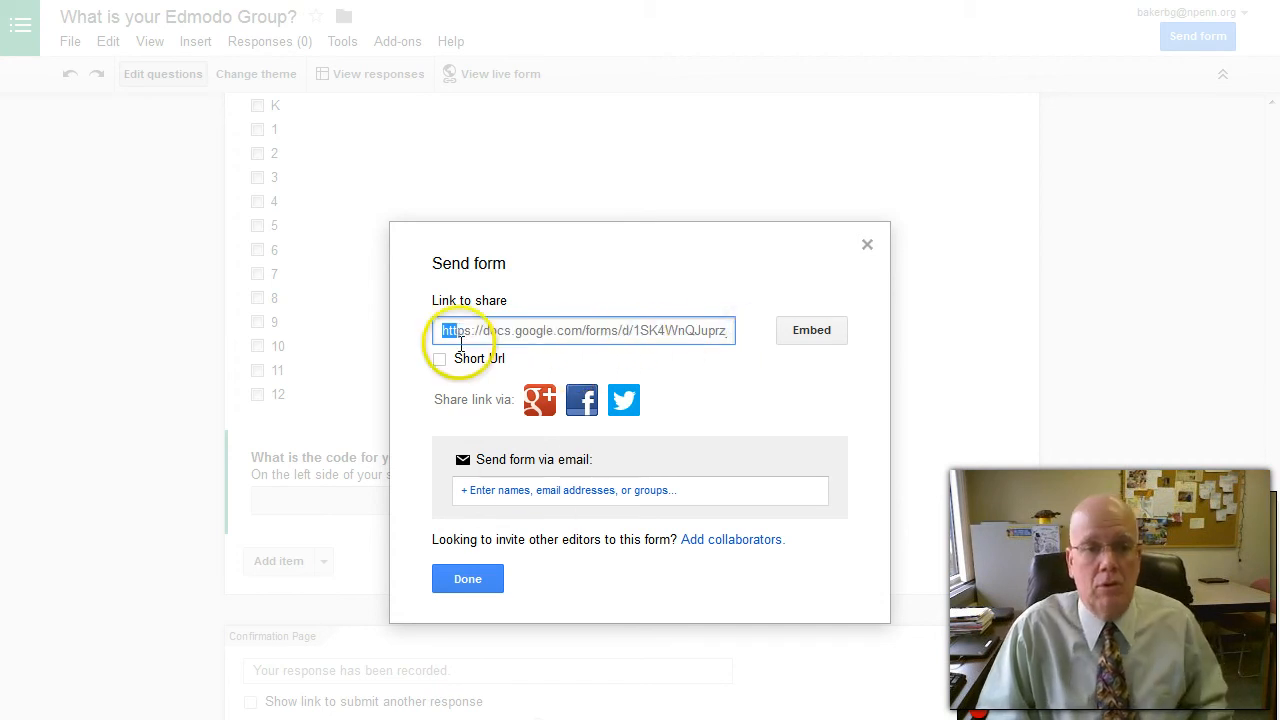
{"action": "left_click", "coordinate": [437, 333]}
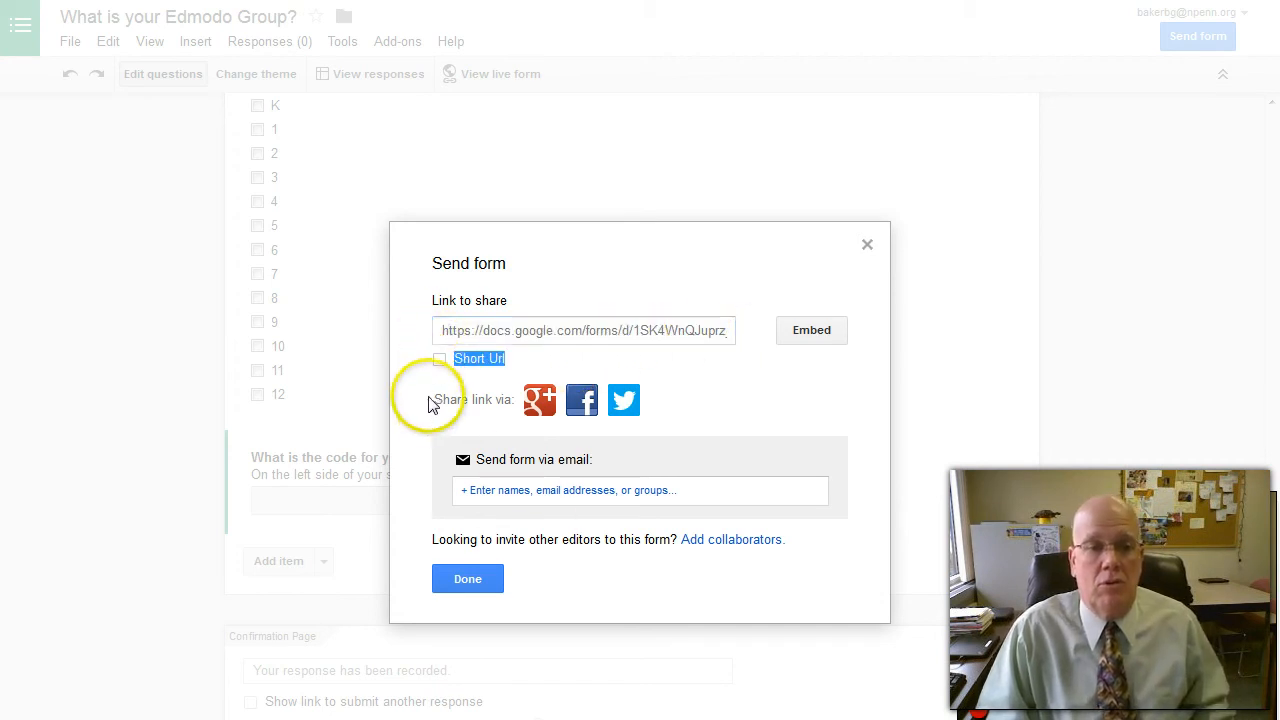
{"action": "left_click", "coordinate": [508, 337]}
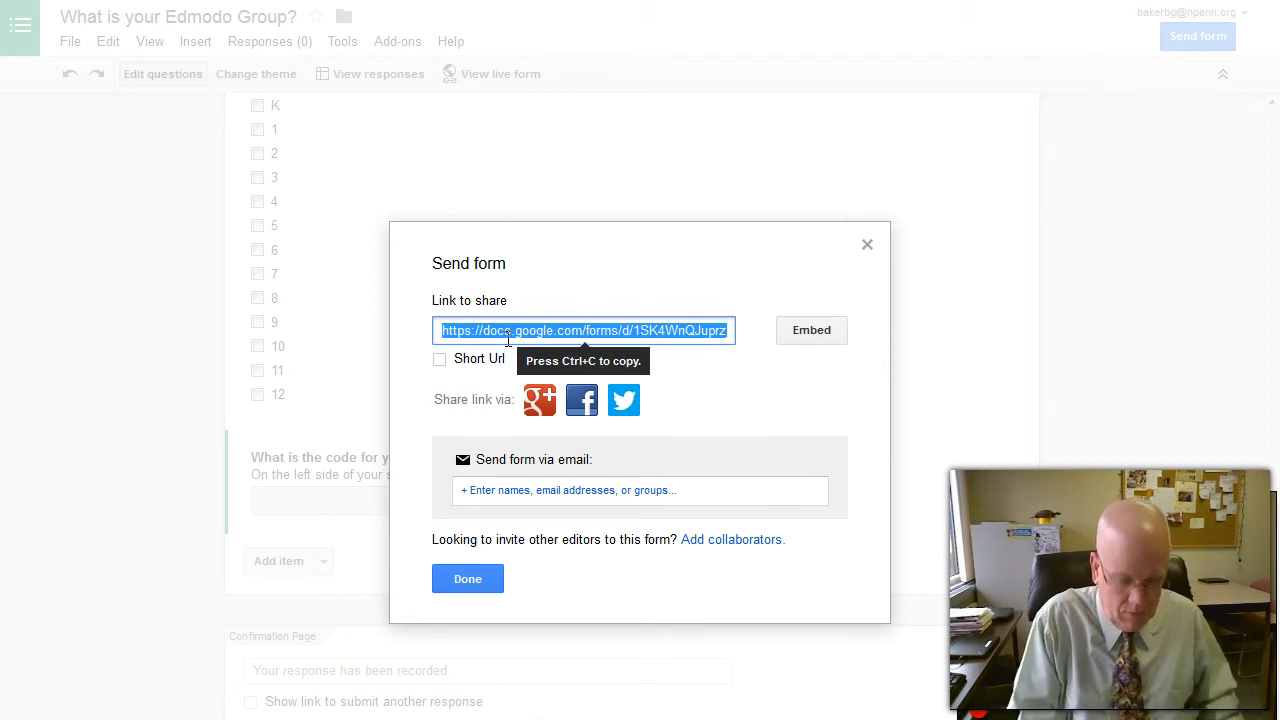
{"action": "left_click", "coordinate": [467, 580]}
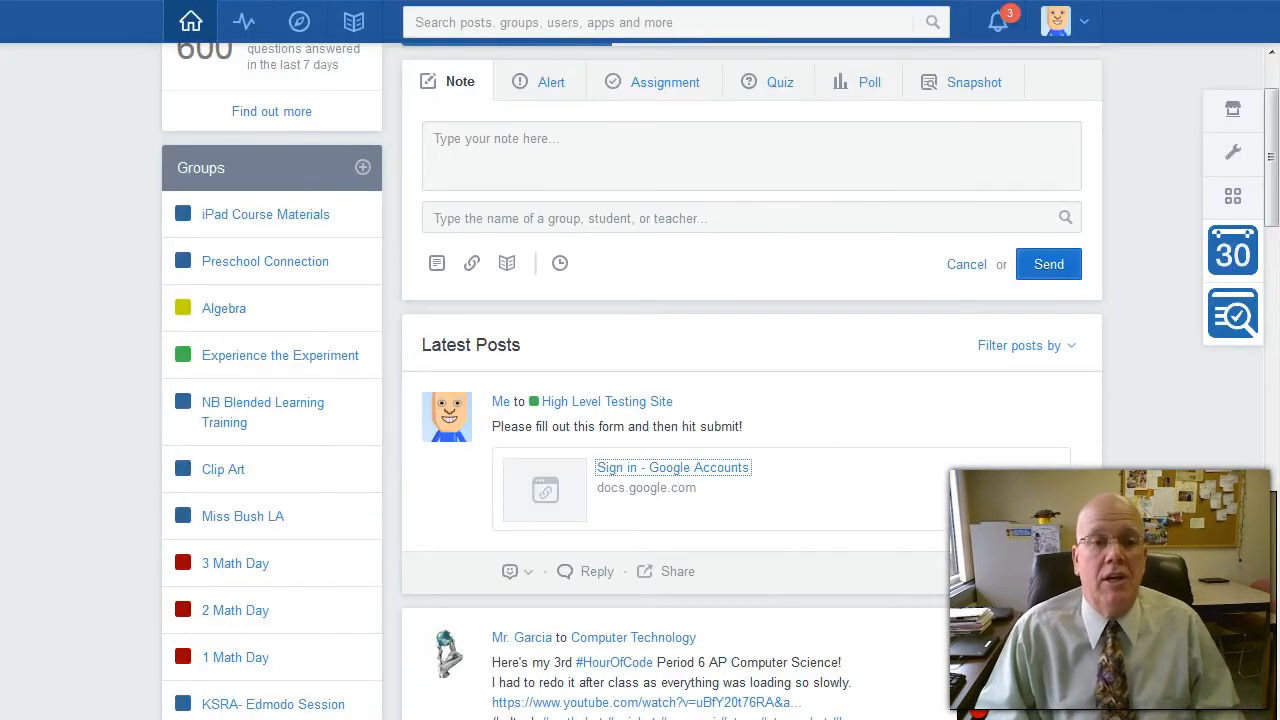
In Edmodo, write the note "Try again" and attach the copied link to the "What is your Edmodo Group?" form.
{"action": "left_click", "coordinate": [489, 140]}
{"action": "type", "text": "Try again"}
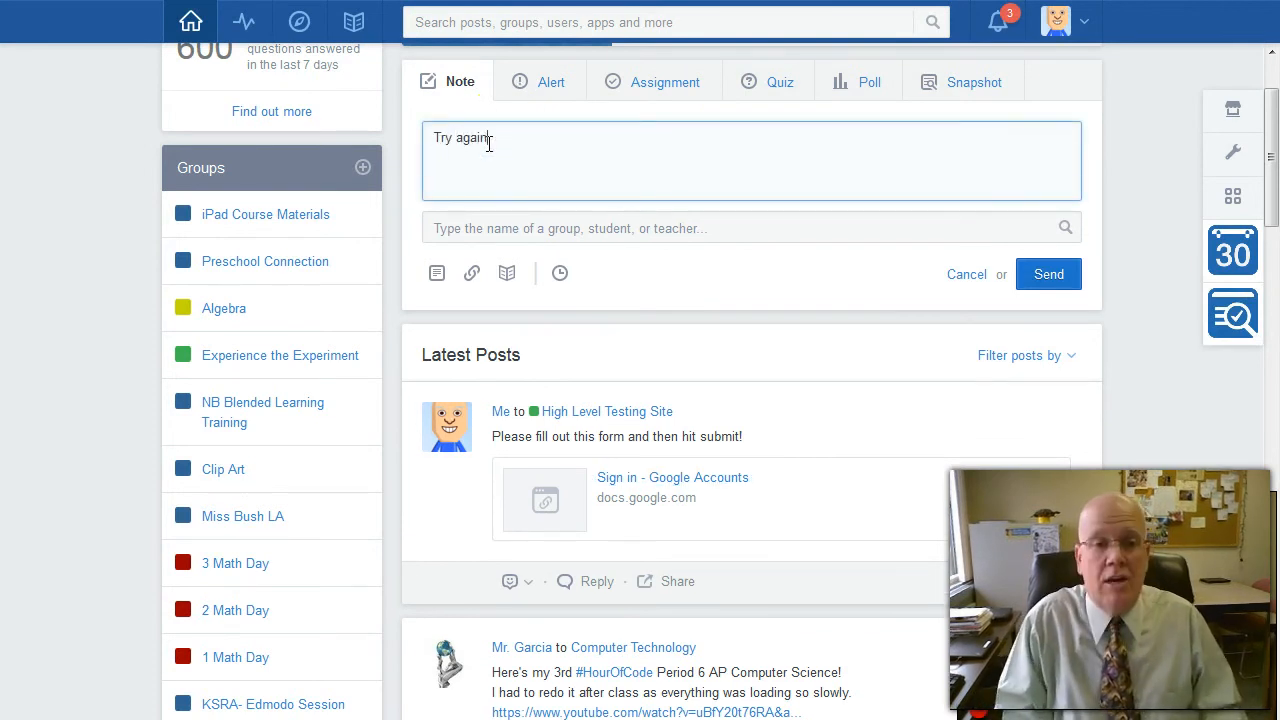
{"action": "left_click", "coordinate": [471, 274]}
{"action": "left_click", "coordinate": [557, 394]}
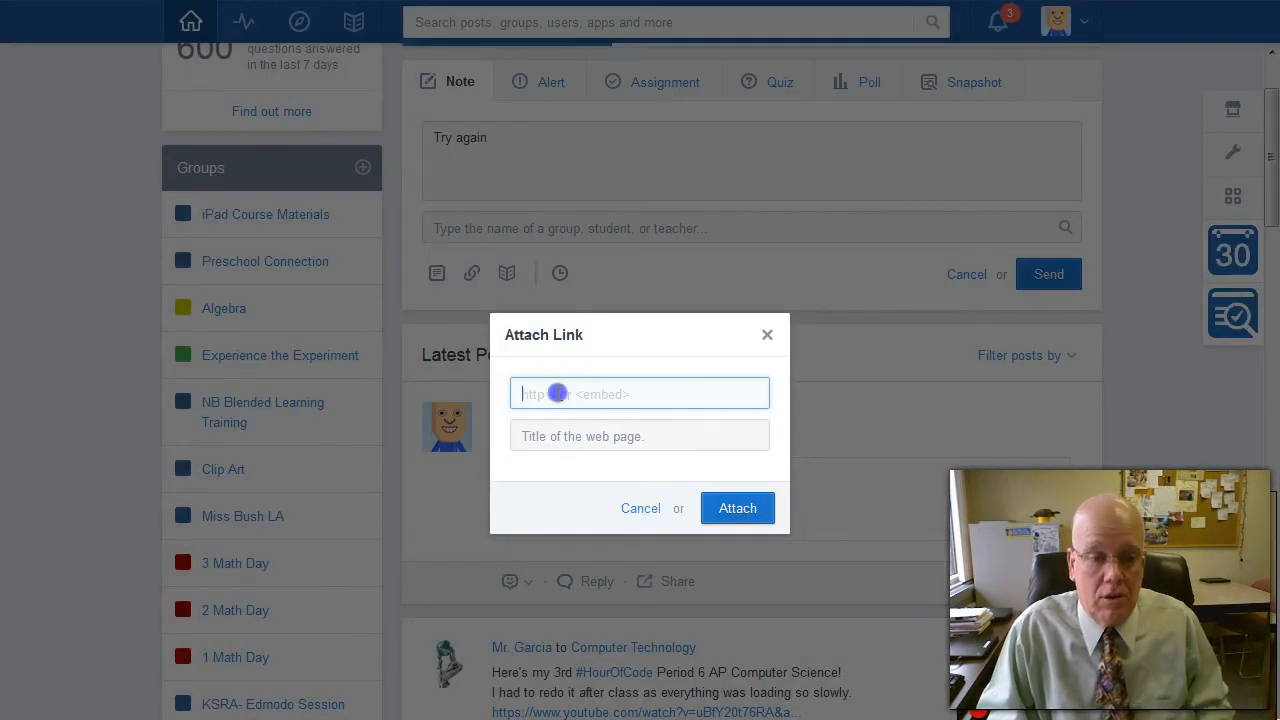
{"action": "key", "text": "ctrl+v"}
{"action": "left_click", "coordinate": [606, 441]}
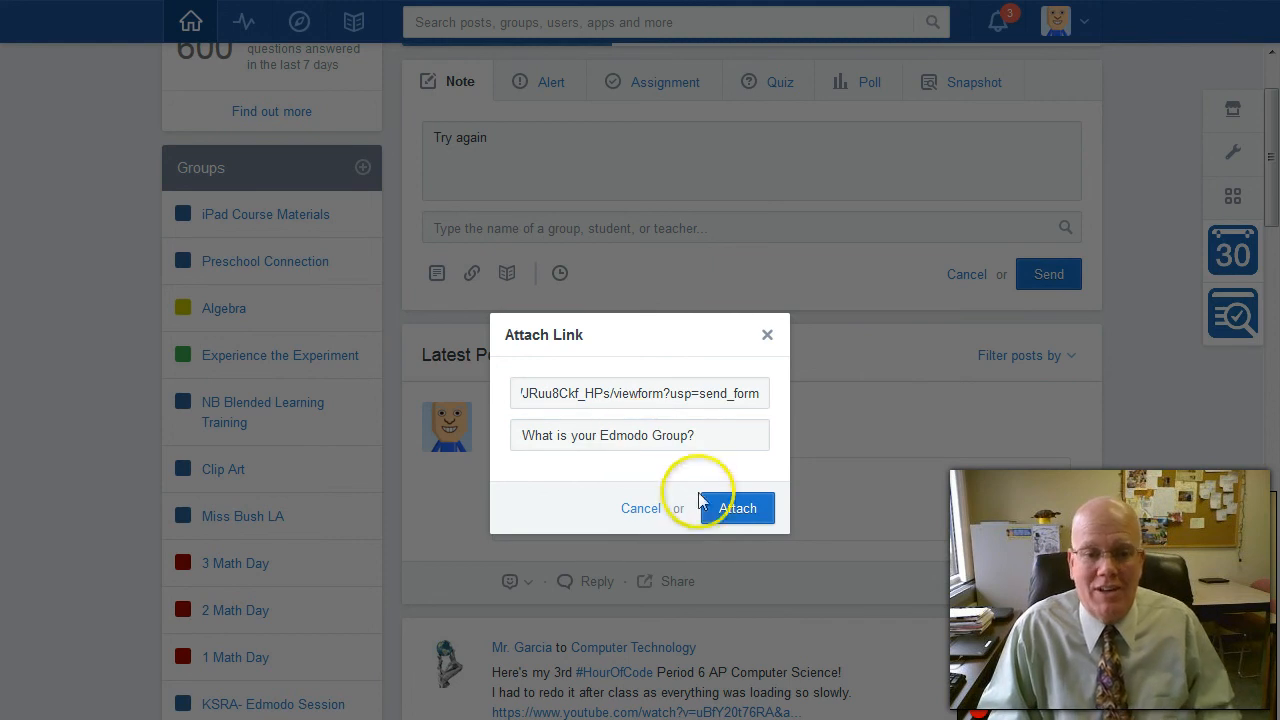
{"action": "left_click", "coordinate": [737, 510]}
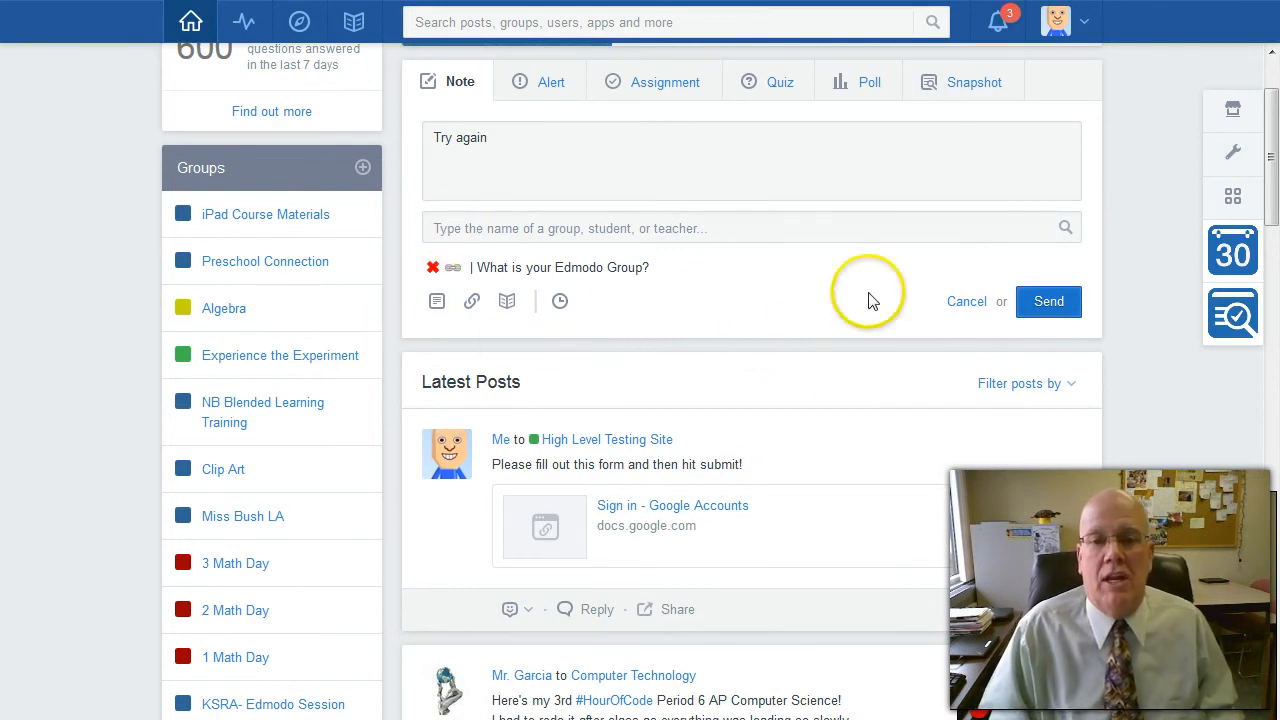
Send the note to the High Level Testing Site and High Level Testing Site Parents groups, and check it among the latest posts.
{"action": "left_click", "coordinate": [525, 229]}
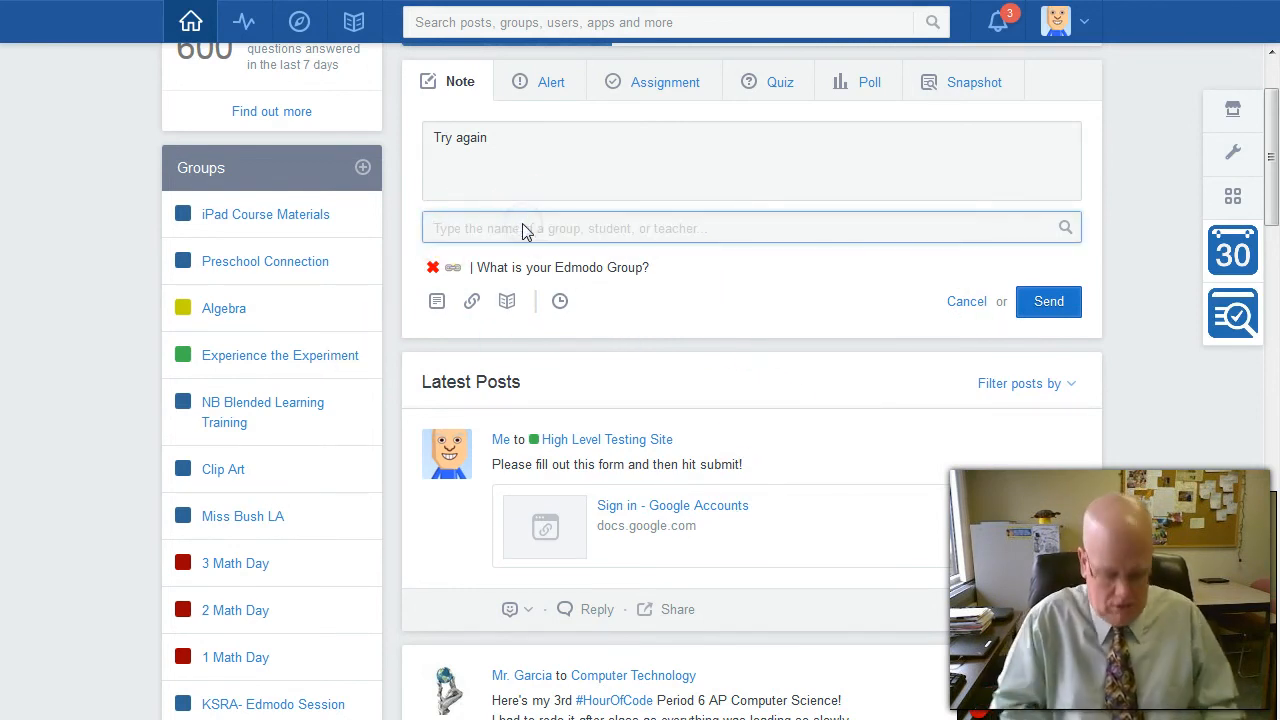
{"action": "type", "text": "high"}
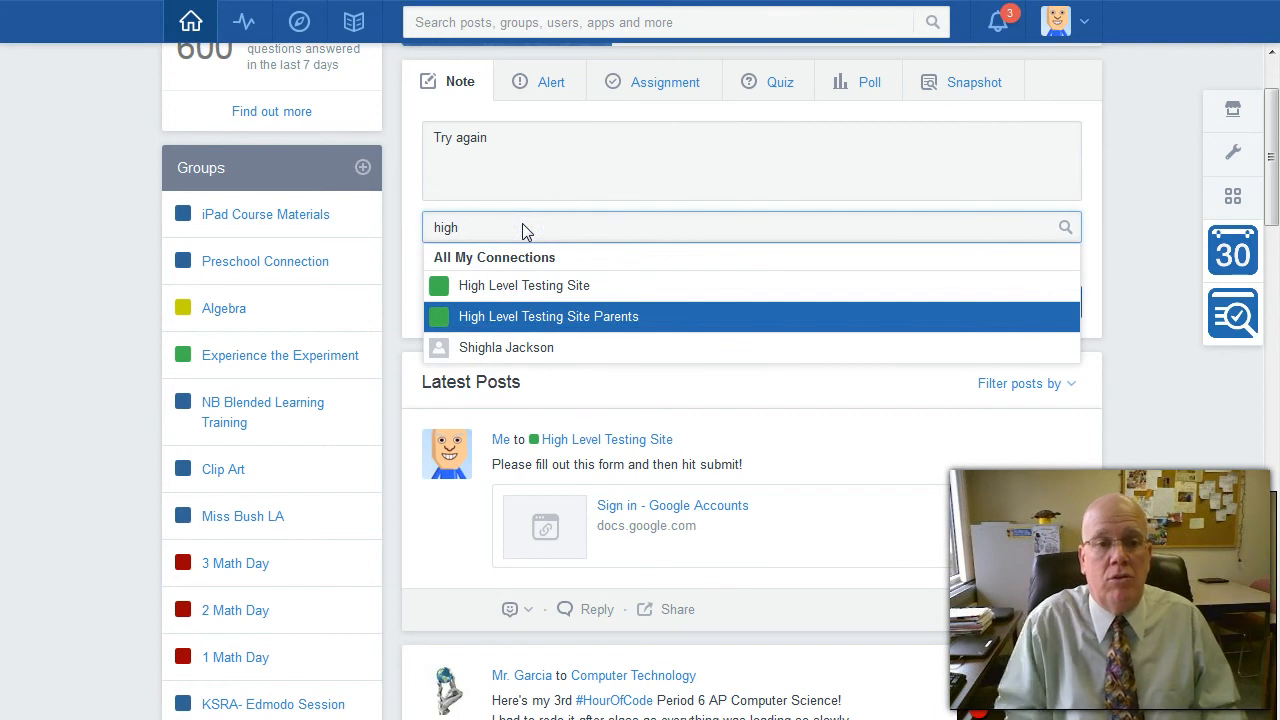
{"action": "left_click", "coordinate": [502, 285]}
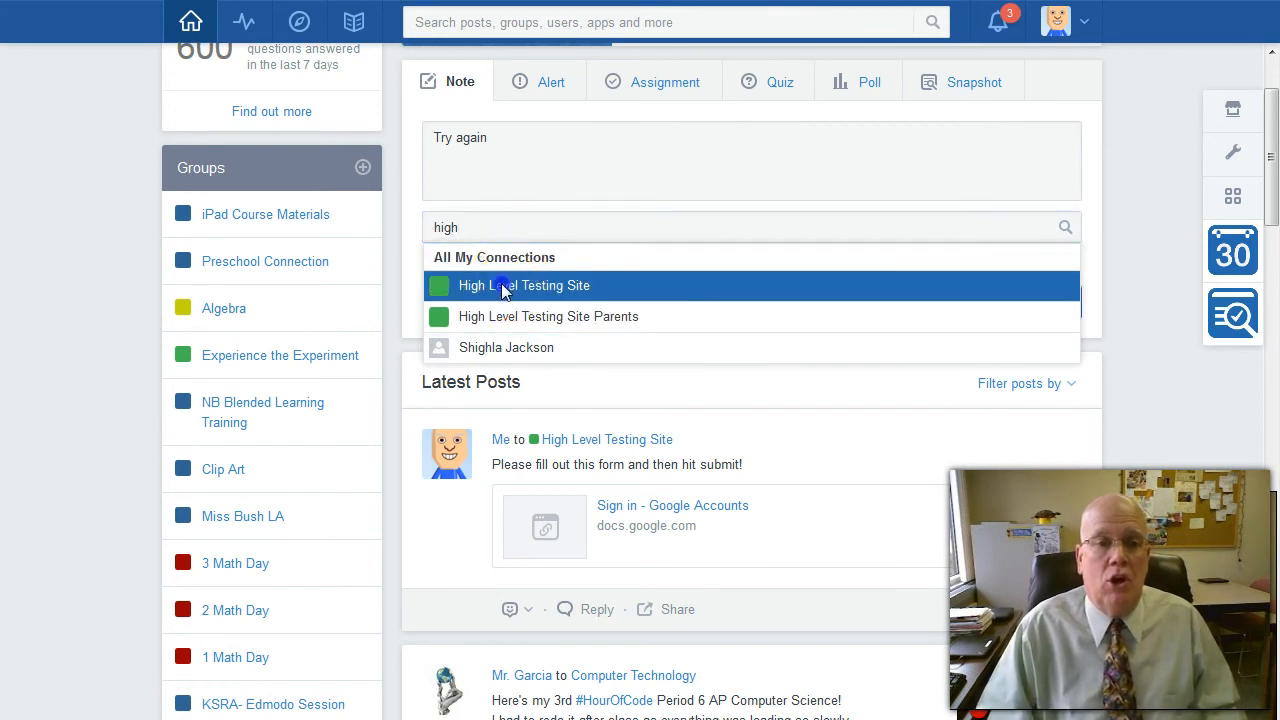
{"action": "type", "text": "h"}
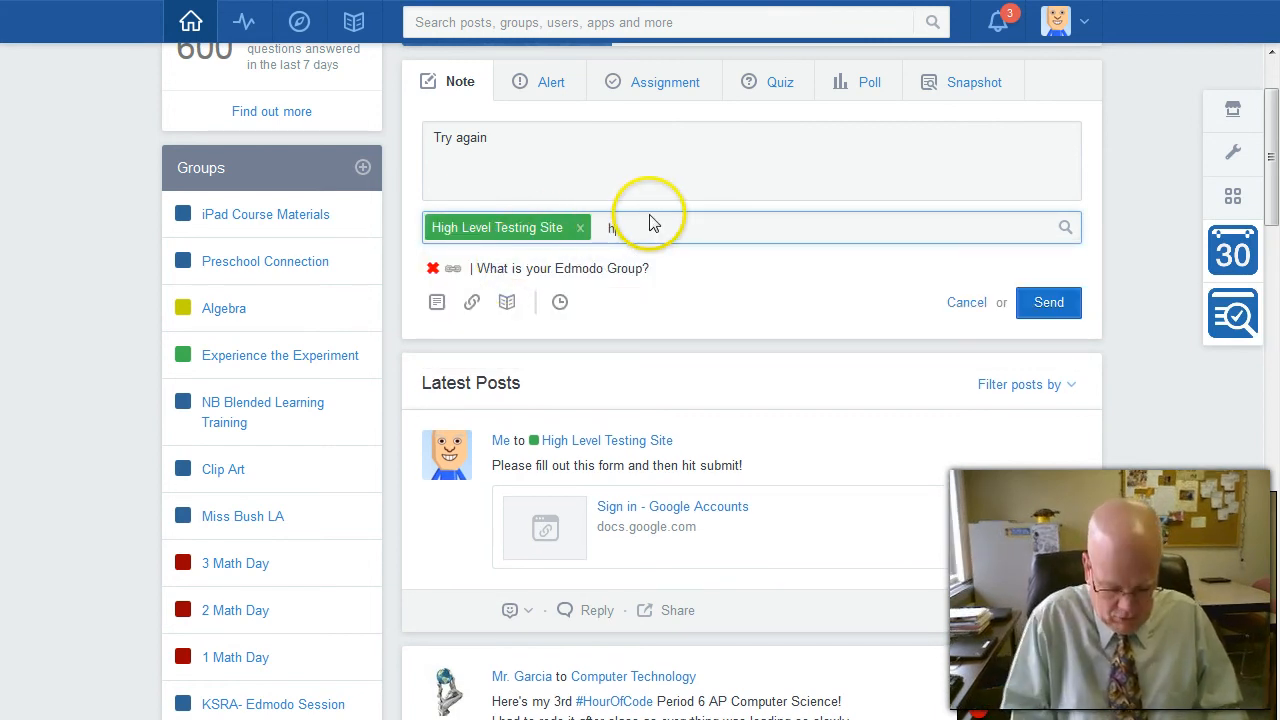
{"action": "type", "text": "i"}
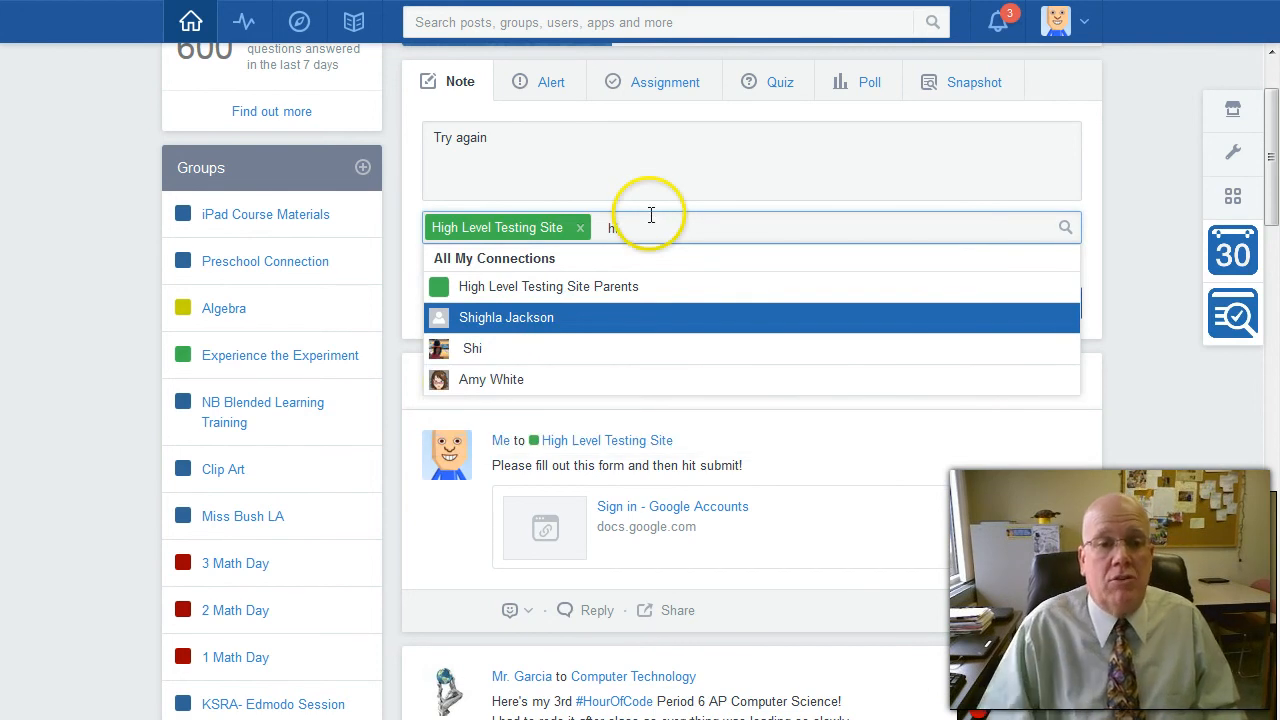
{"action": "left_click", "coordinate": [572, 290]}
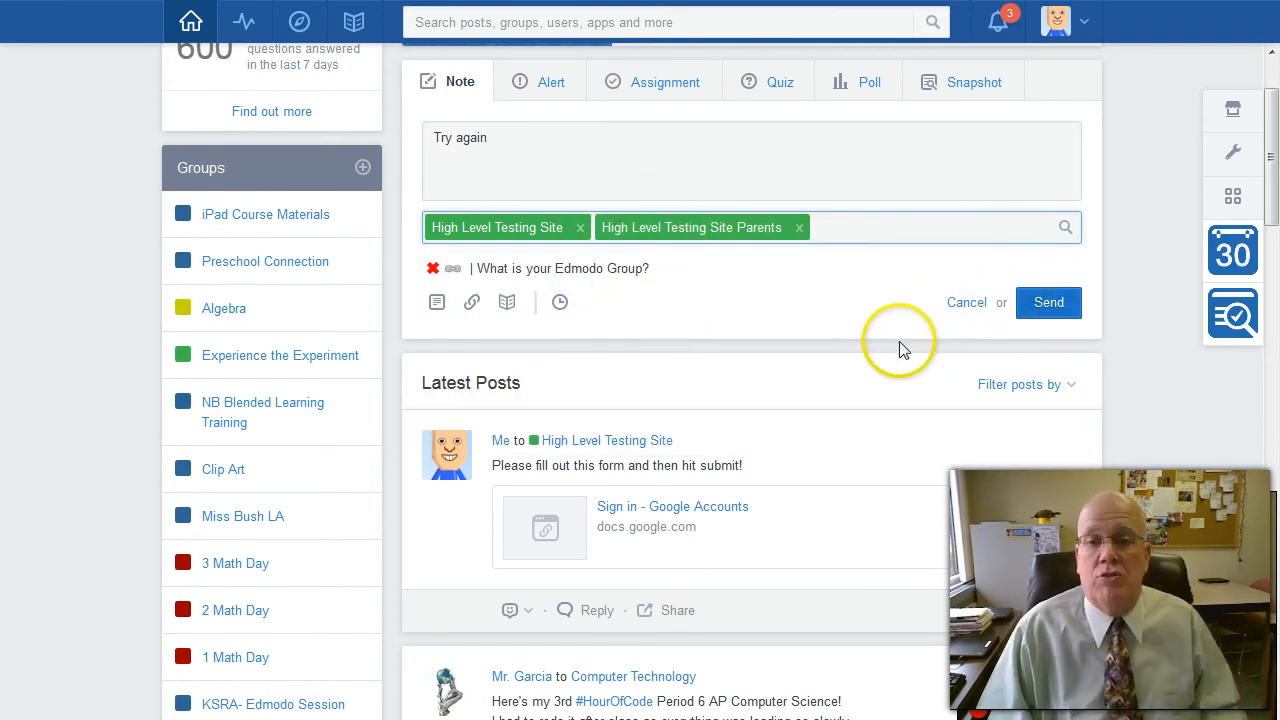
{"action": "left_click", "coordinate": [1052, 306]}
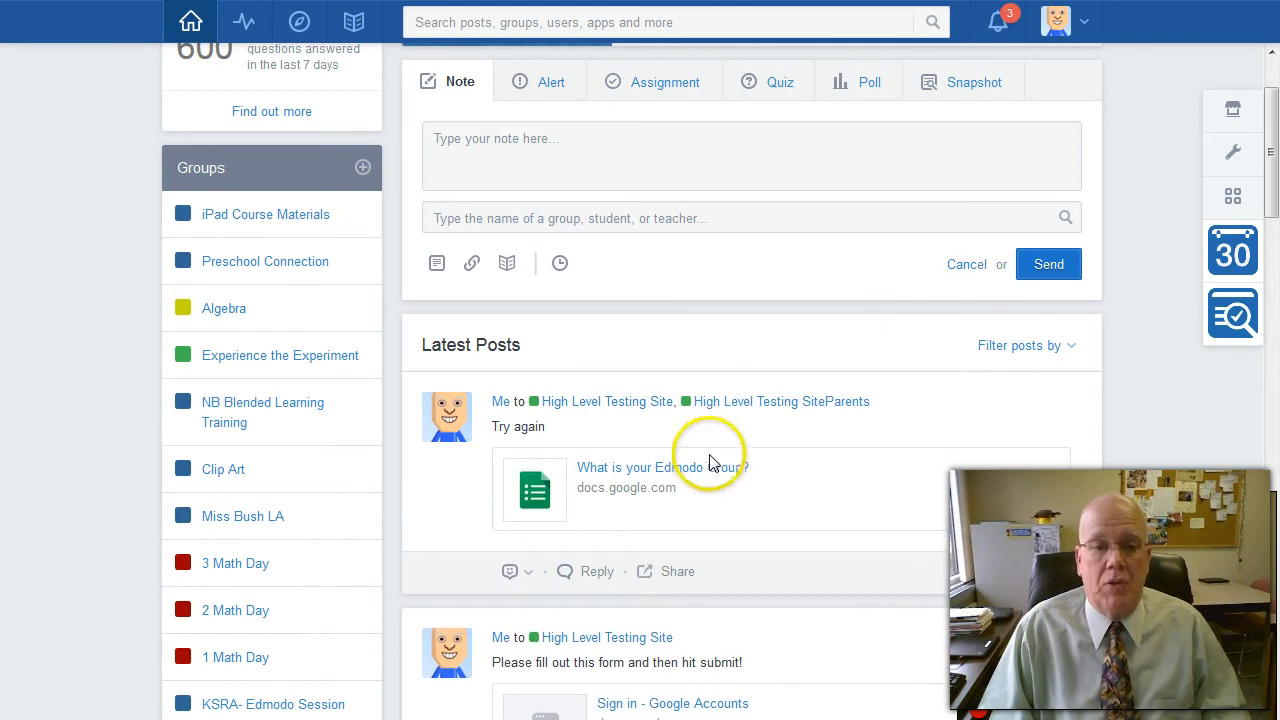
{"action": "left_click_drag", "start_coordinate": [1268, 100], "coordinate": [1262, 238]}
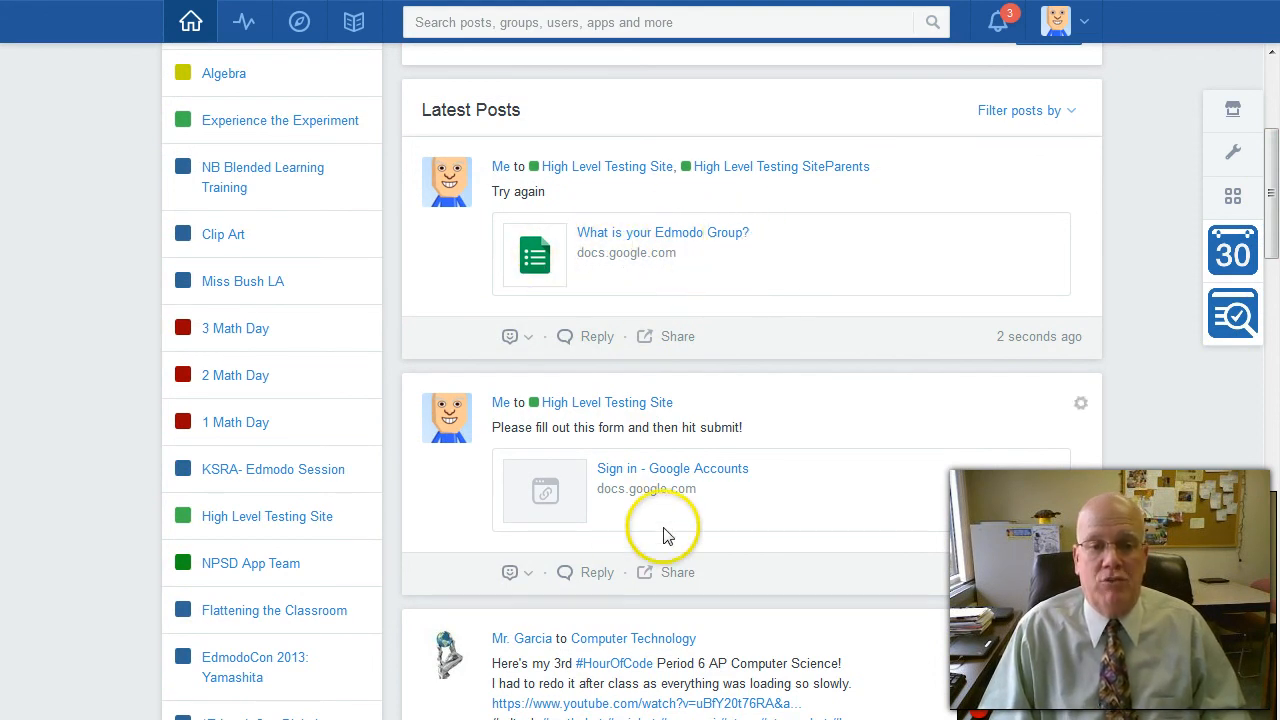
{"action": "left_click", "coordinate": [562, 453]}
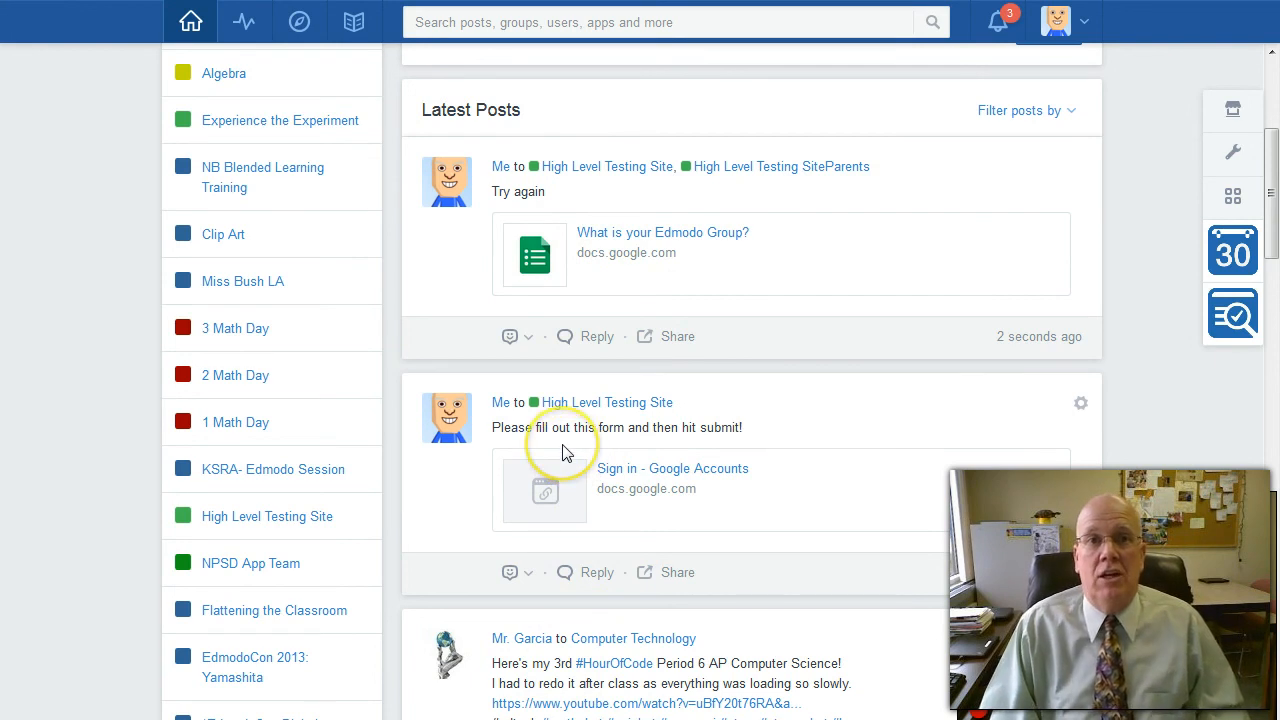